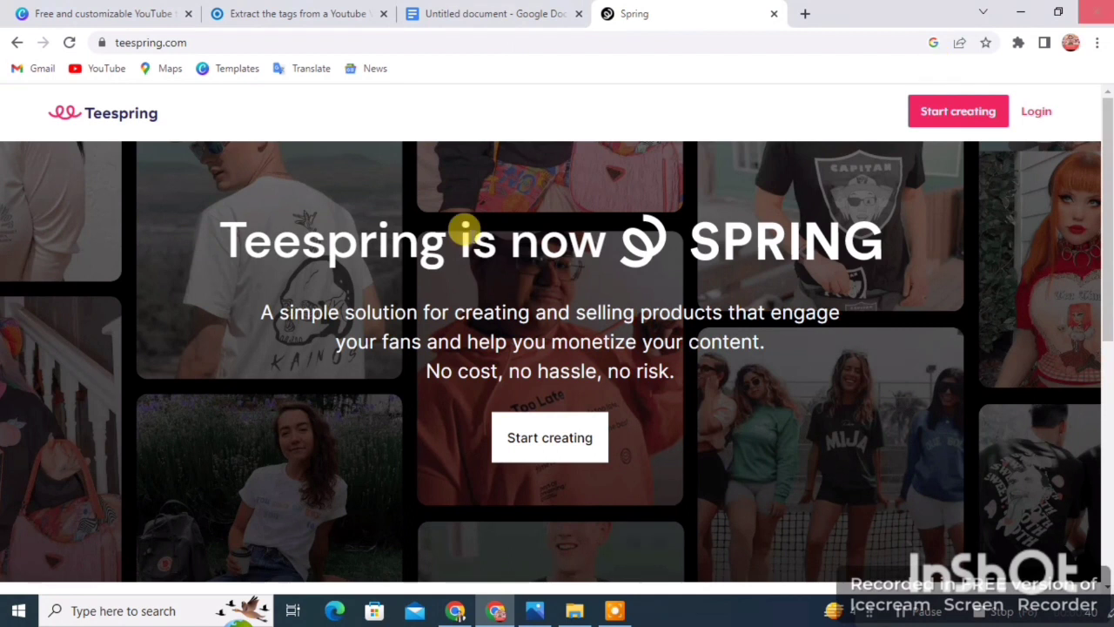
Look over the Teespring home page, from the Spring introduction to the section on discovering creators and their products
scroll(415, 381, "down", 5)
scroll(575, 400, "up", 3)
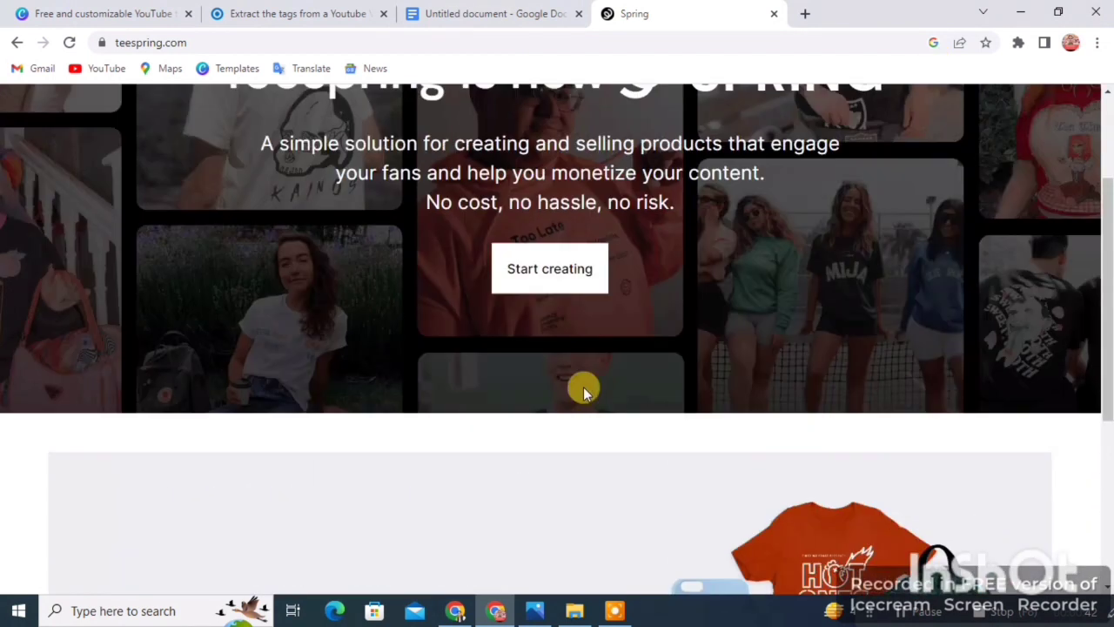
scroll(627, 300, "down", 4)
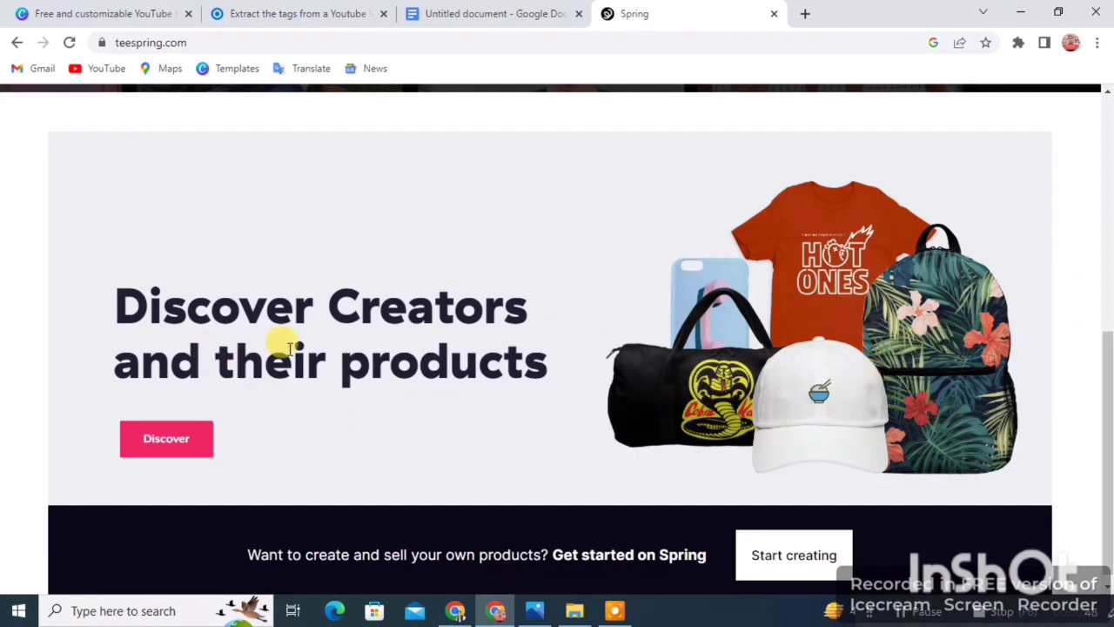
scroll(279, 352, "down", 1)
scroll(473, 403, "up", 7)
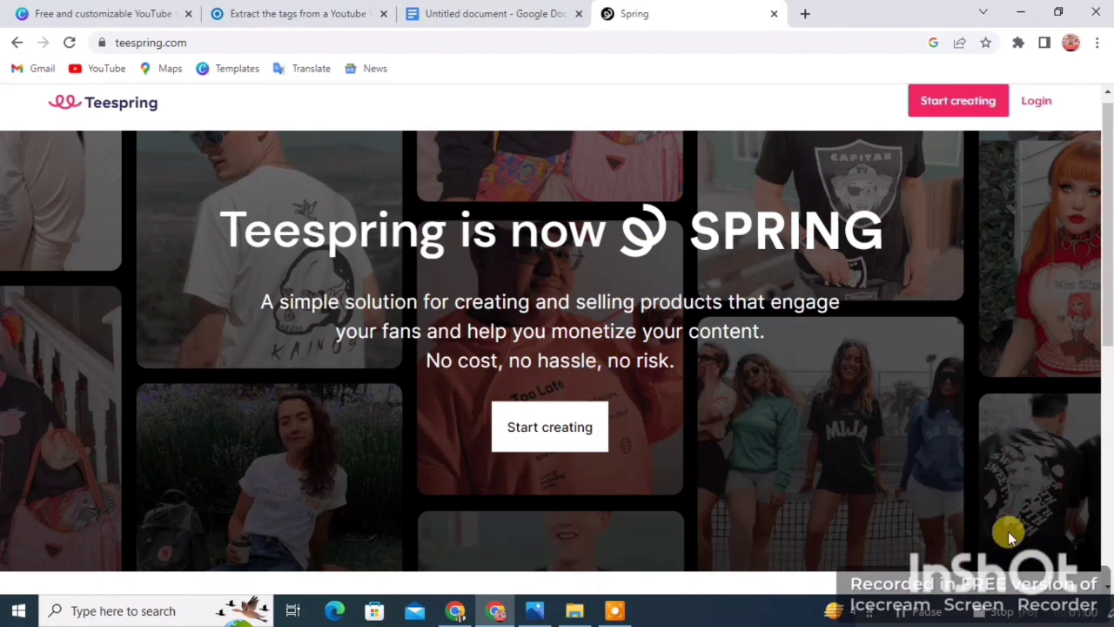
scroll(954, 479, "down", 4)
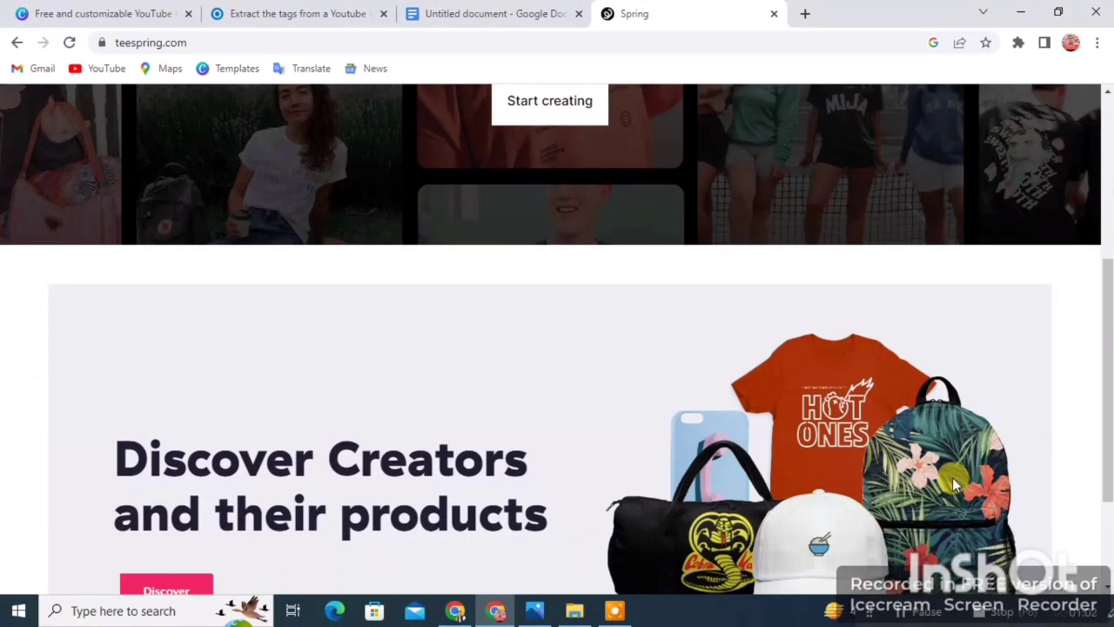
scroll(955, 484, "down", 2)
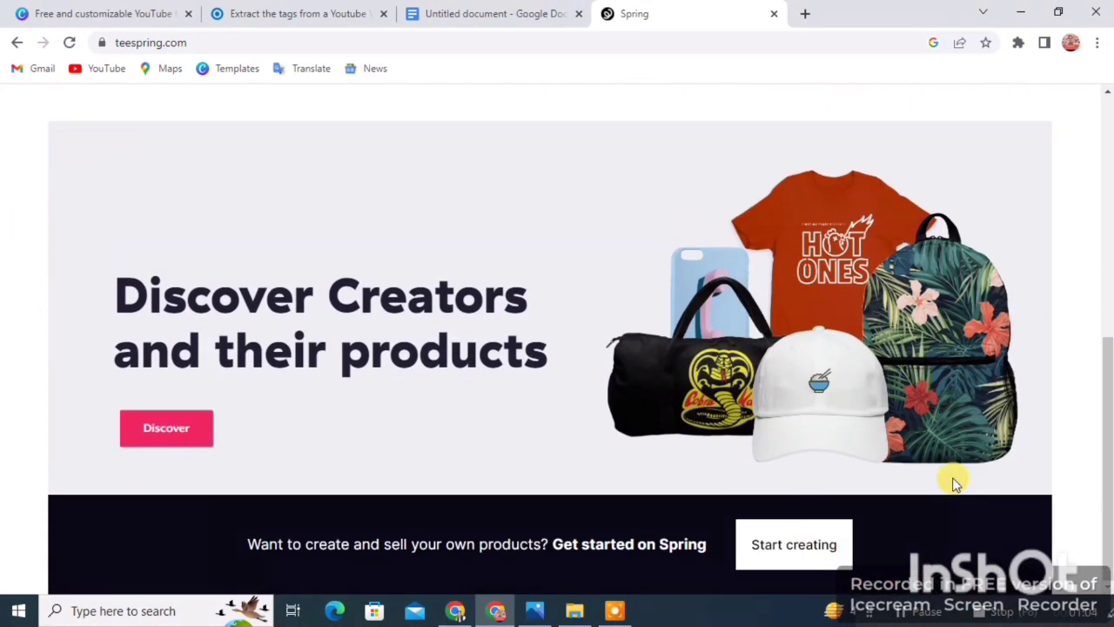
scroll(955, 483, "up", 1)
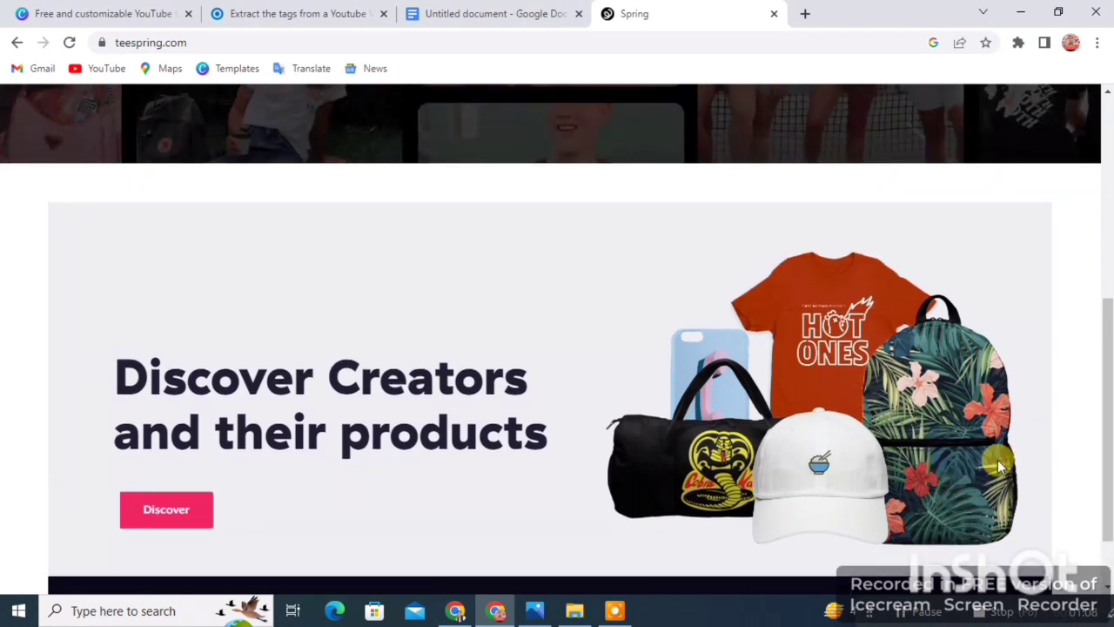
scroll(670, 378, "up", 3)
scroll(682, 392, "up", 2)
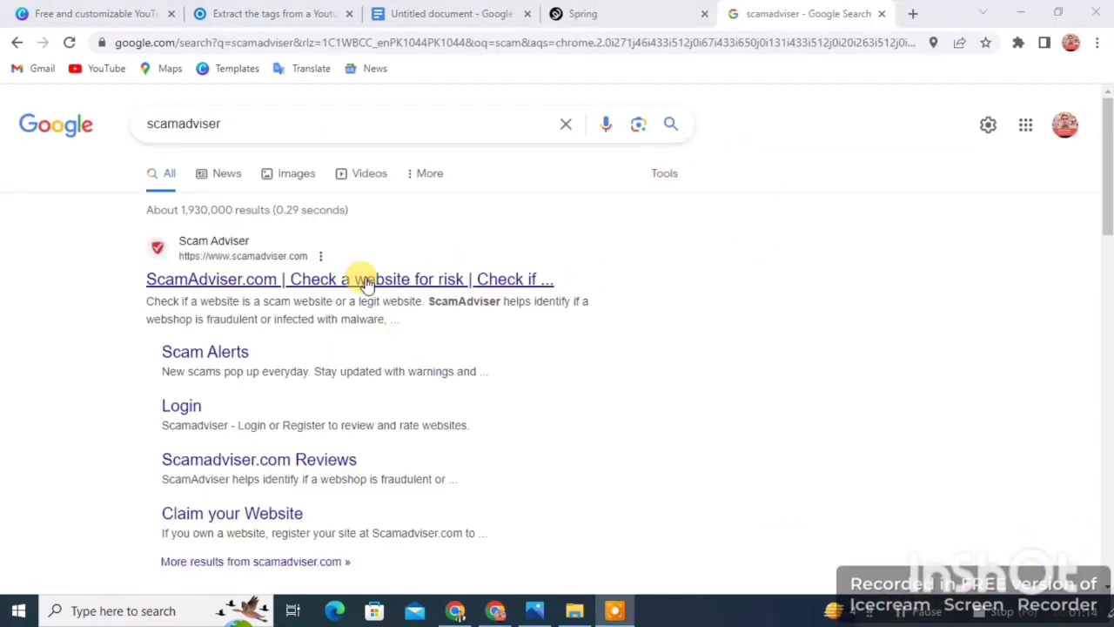
Open ScamAdviser from the search results and run a website check on teespring.com using the address copied from the Spring page
left_click(193, 280)
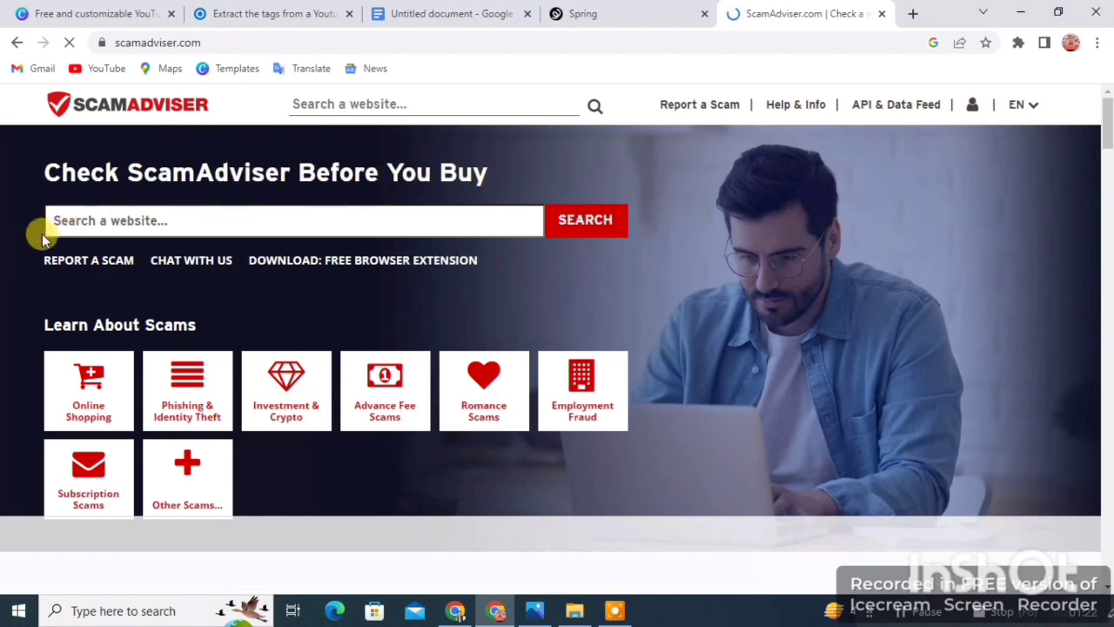
left_click(577, 13)
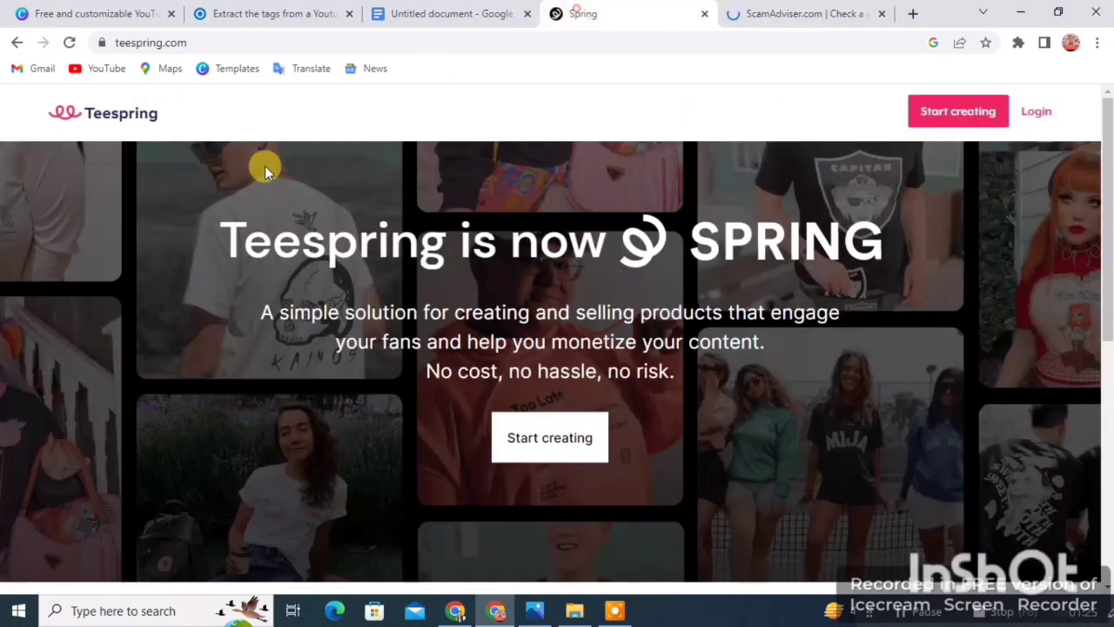
left_click(187, 40)
key("ctrl+c")
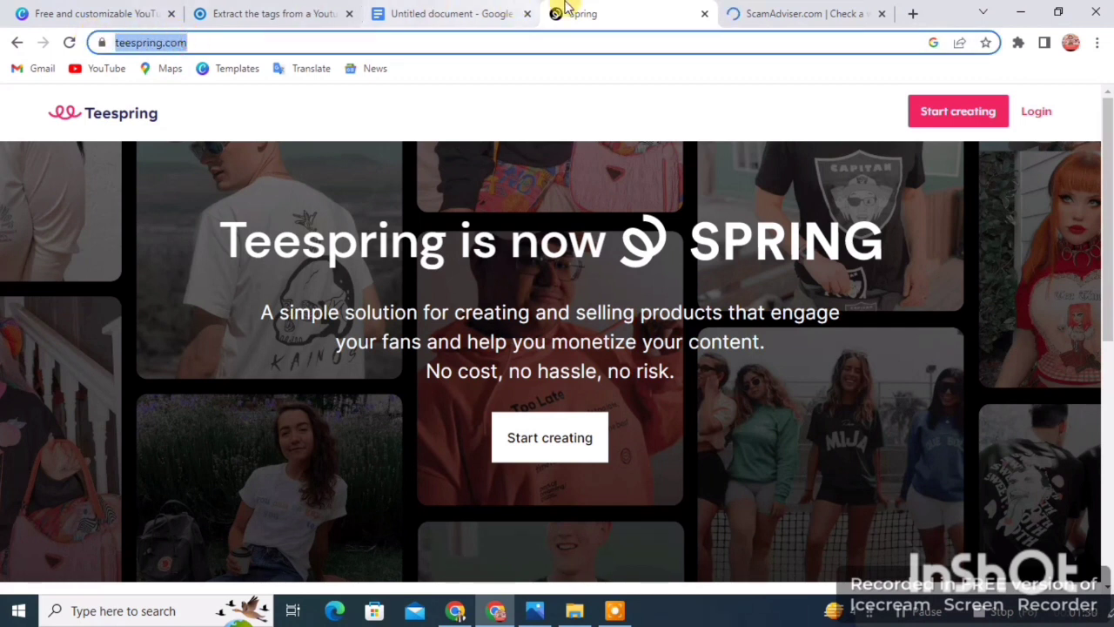
left_click(774, 10)
left_click(356, 215)
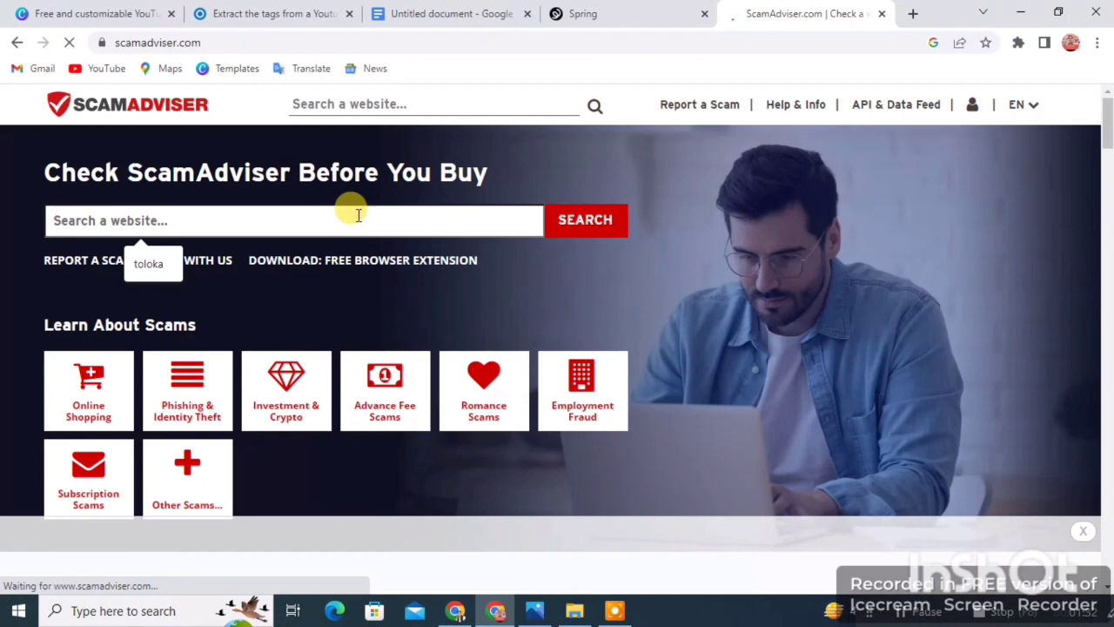
key("ctrl+v")
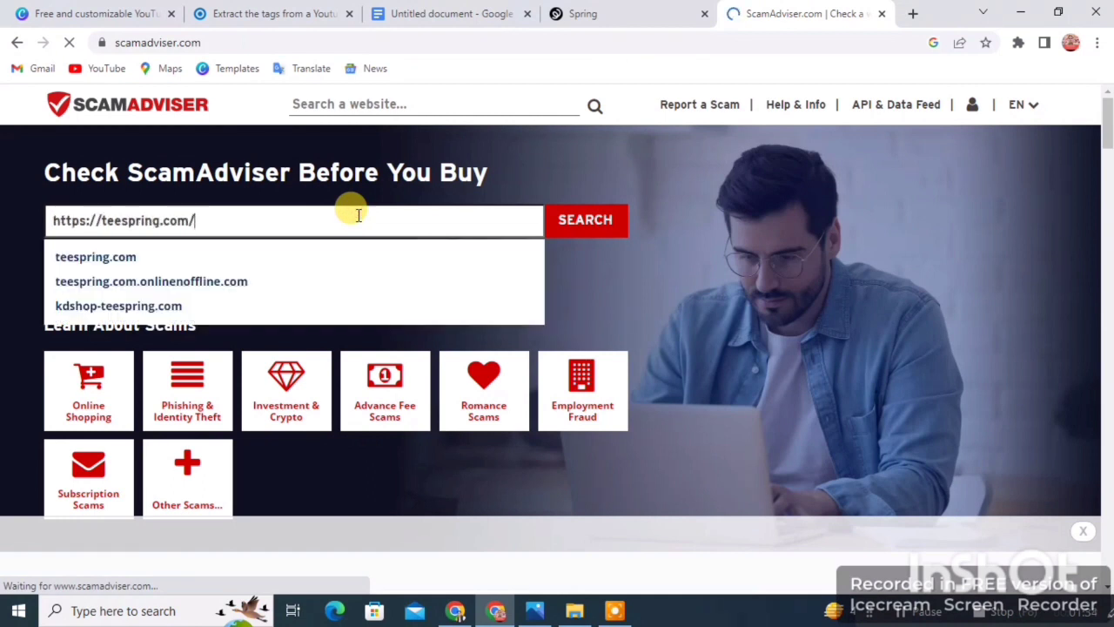
left_click(128, 256)
left_click(562, 219)
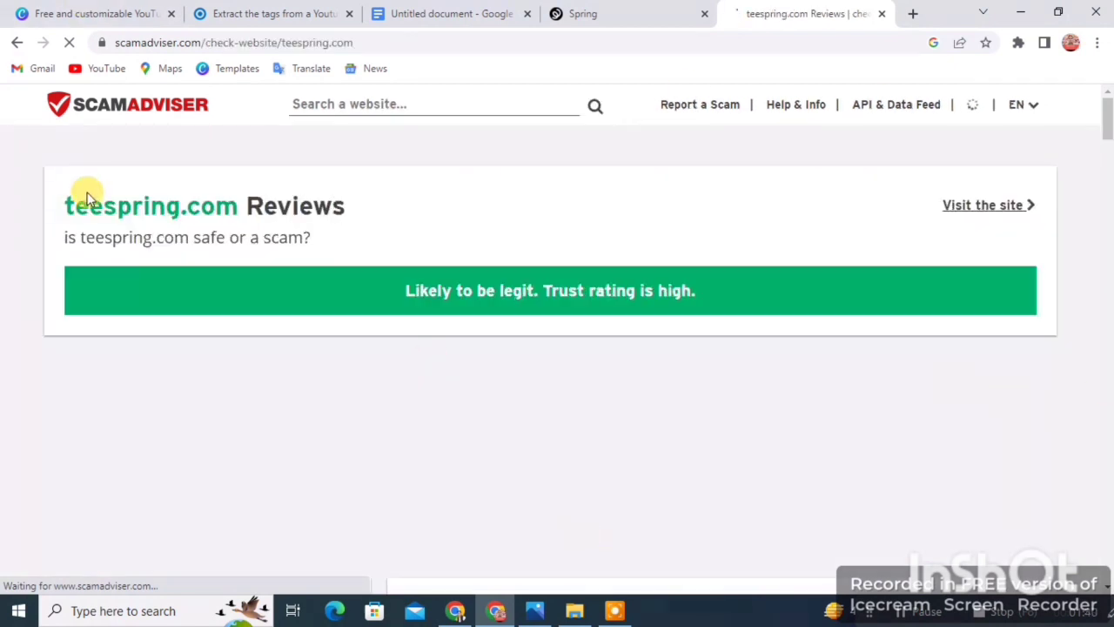
Examine the ScamAdviser report on teespring.com, including the trust score, positive and negative highlights, consumer reviews and company data
scroll(977, 272, "down", 2)
scroll(971, 271, "up", 2)
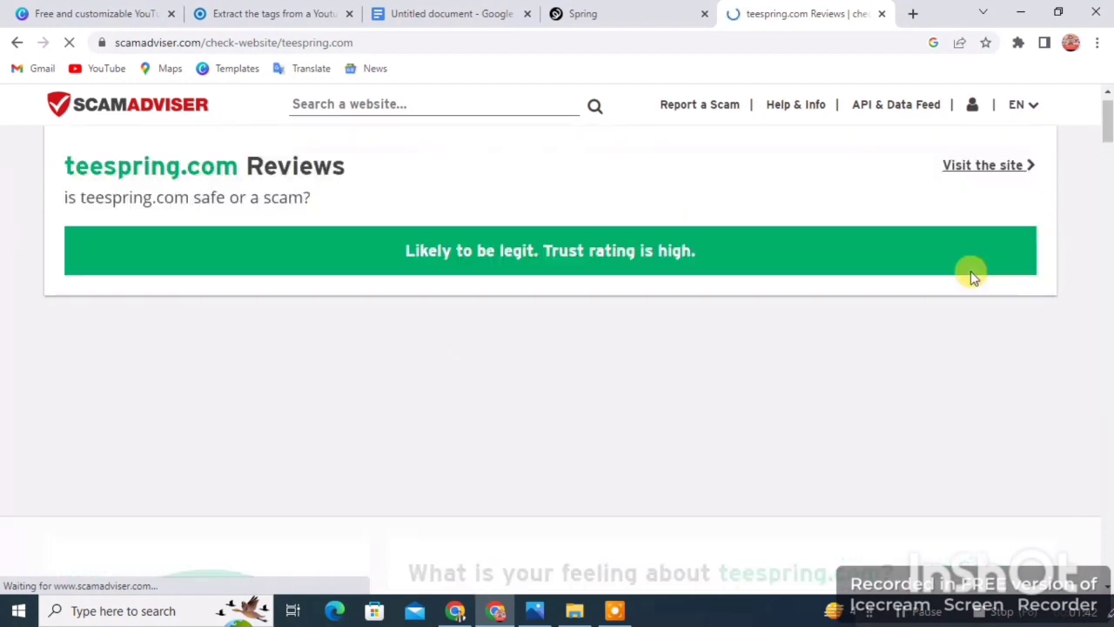
scroll(971, 274, "down", 4)
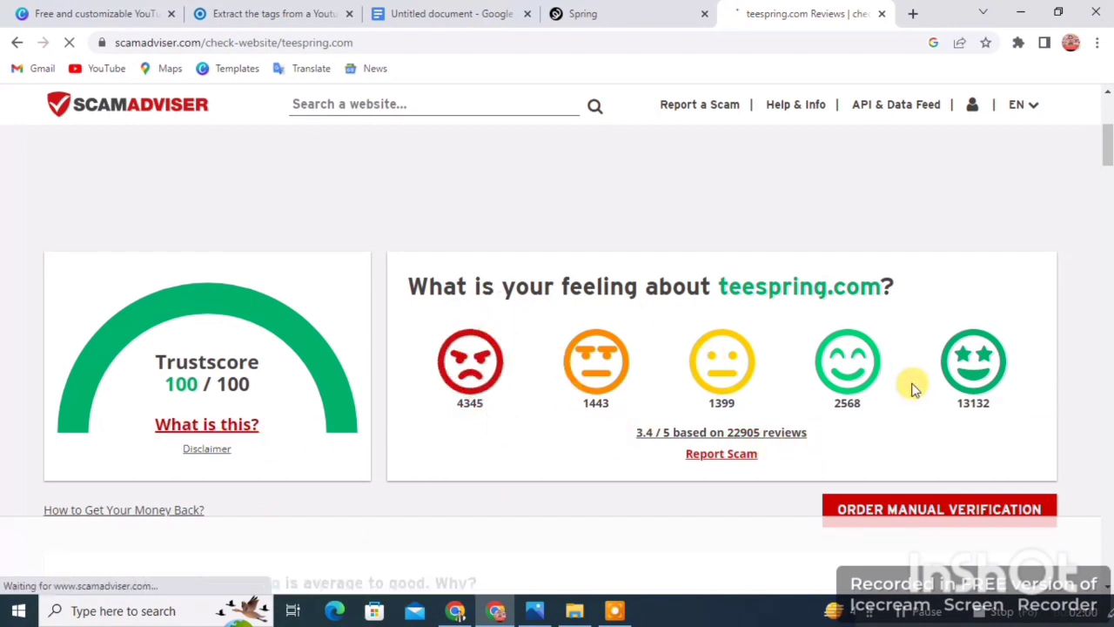
scroll(1051, 404, "down", 1)
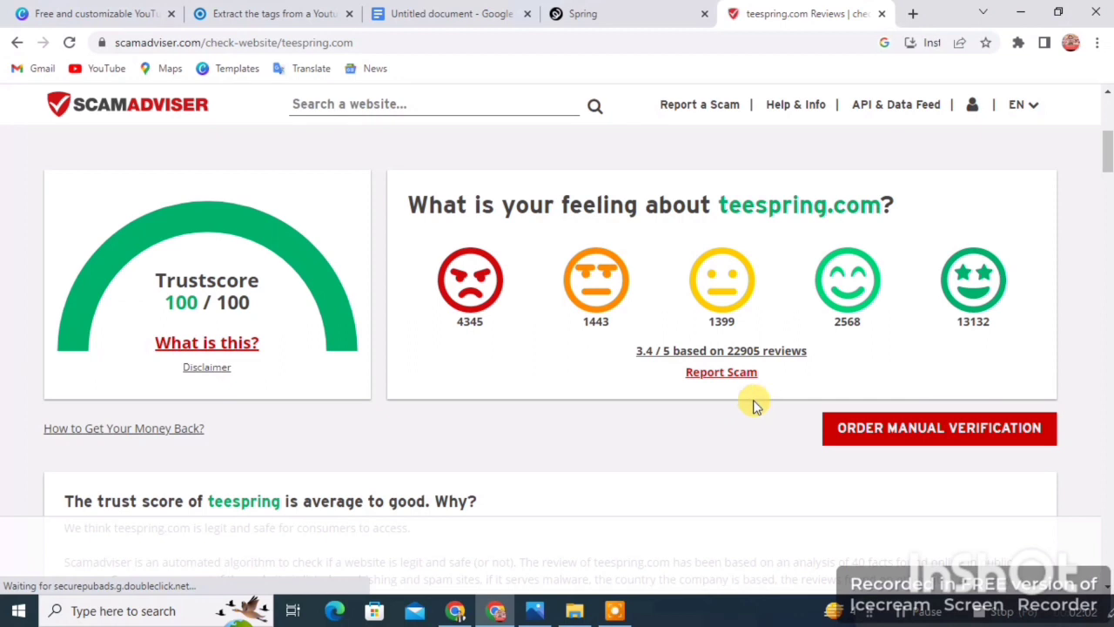
scroll(754, 405, "down", 3)
scroll(497, 309, "down", 2)
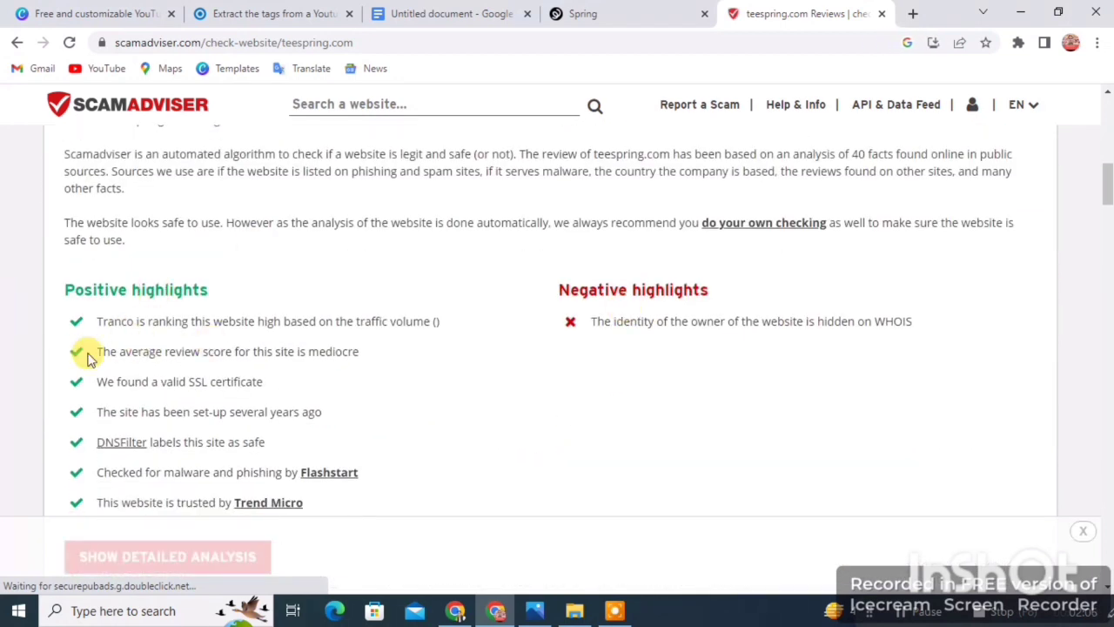
scroll(232, 392, "down", 6)
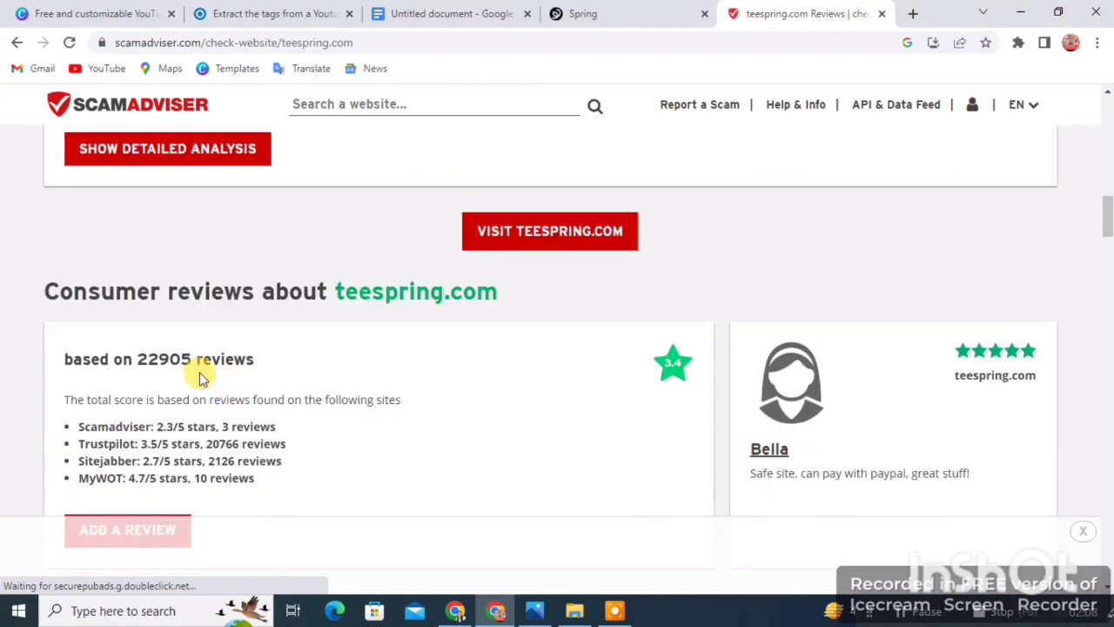
scroll(746, 323, "down", 1)
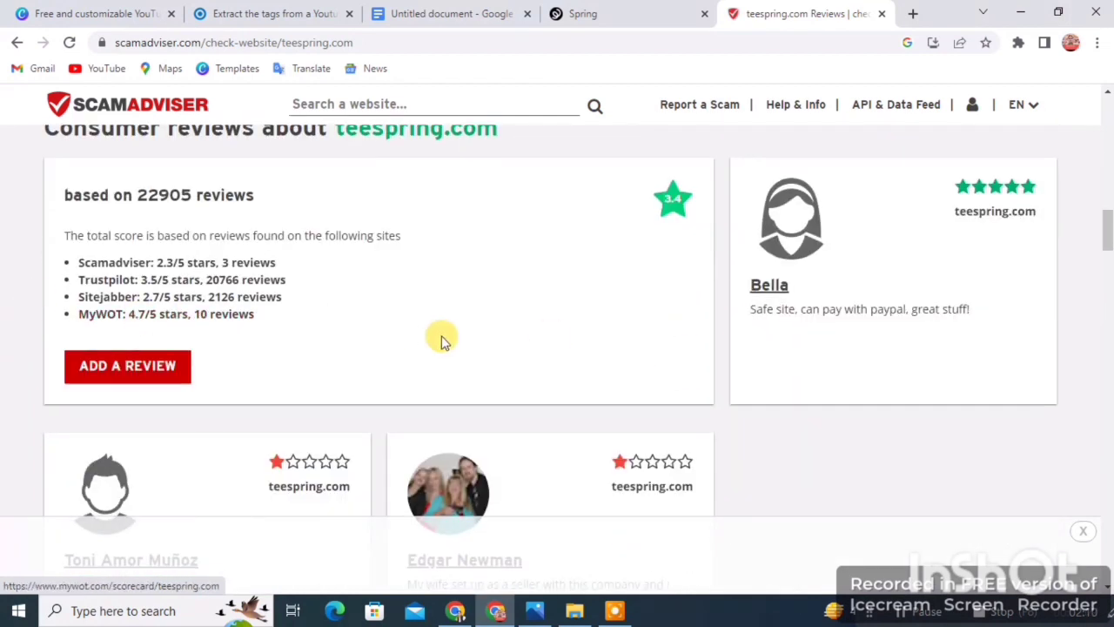
scroll(513, 342, "down", 4)
scroll(649, 349, "down", 10)
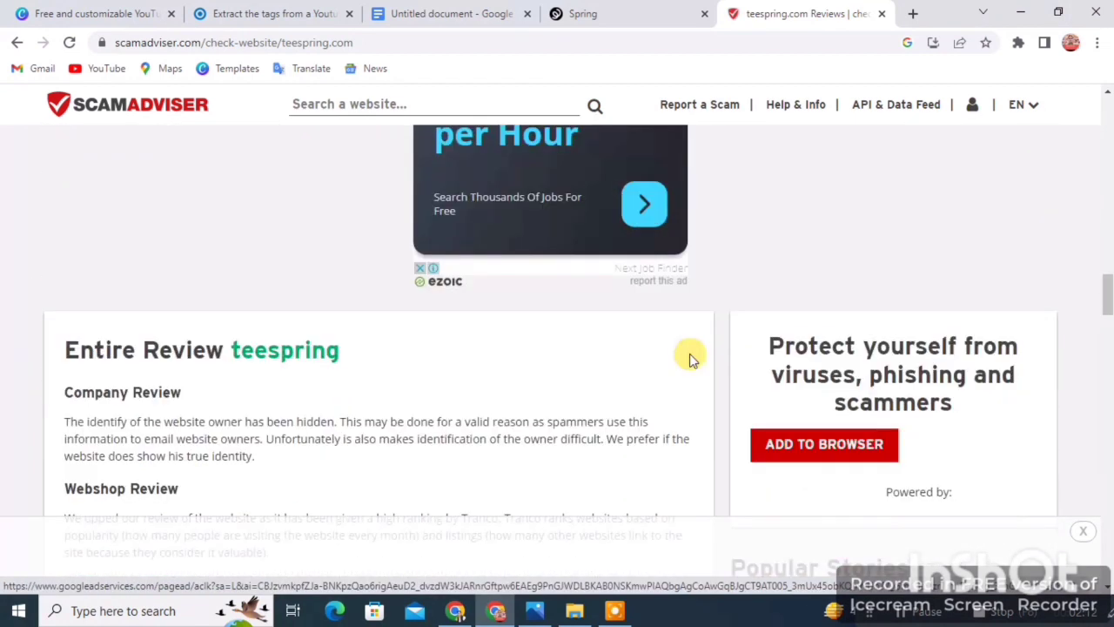
scroll(714, 352, "down", 10)
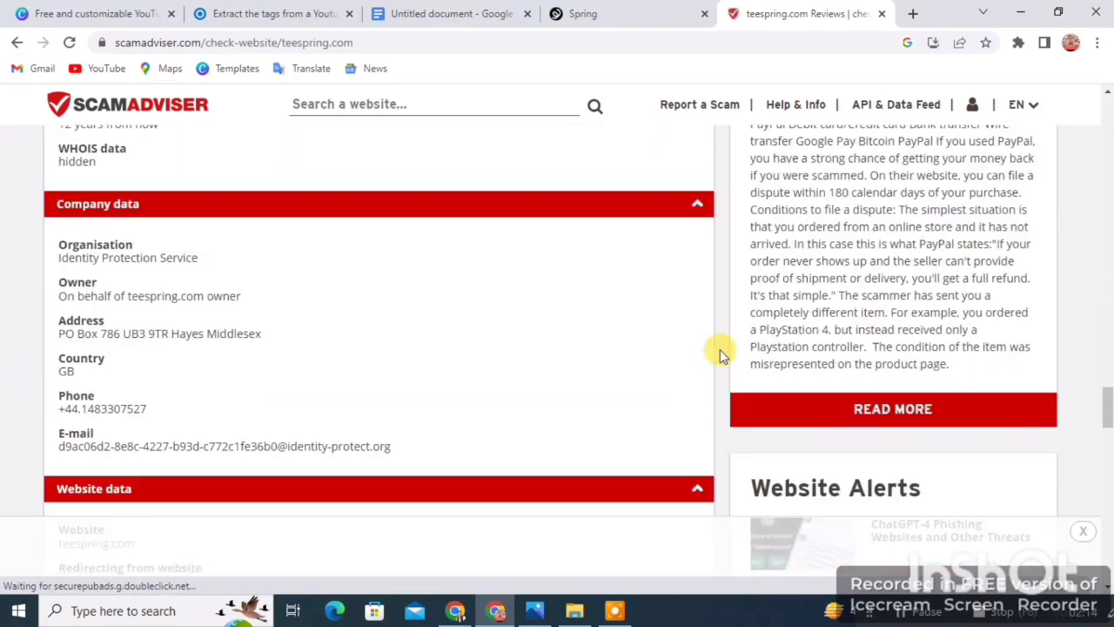
scroll(725, 360, "down", 5)
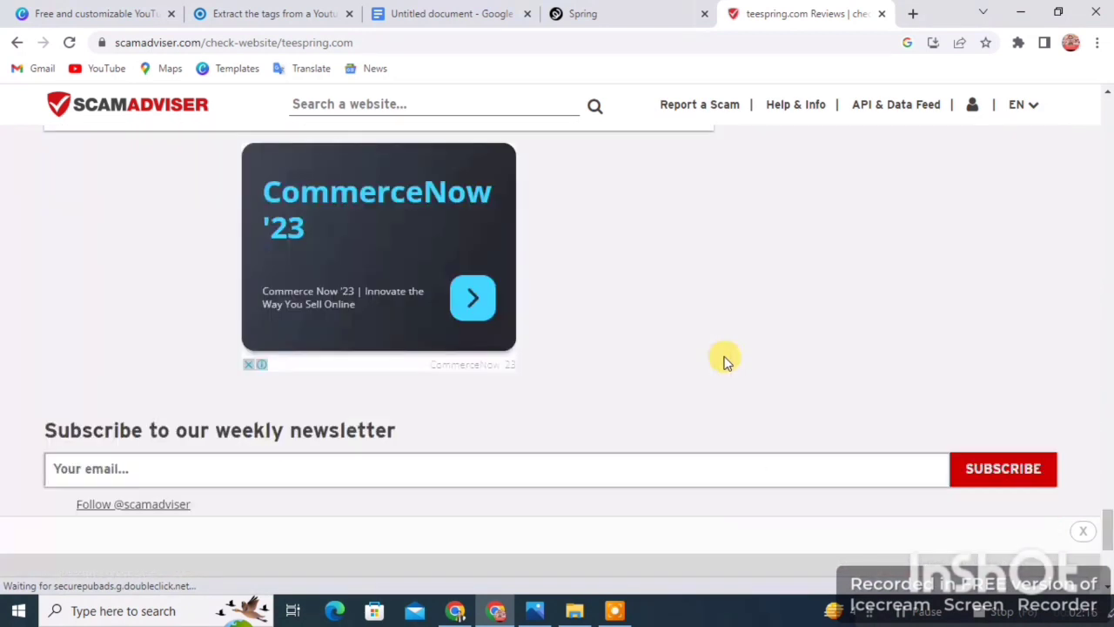
scroll(727, 361, "up", 20)
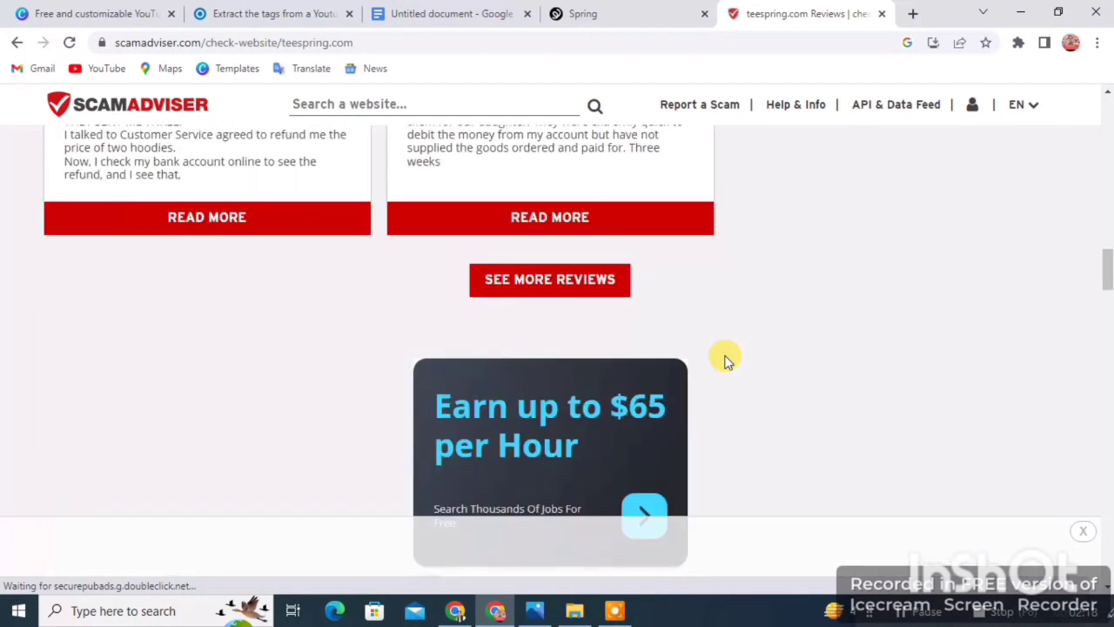
scroll(727, 361, "up", 10)
scroll(727, 361, "up", 10)
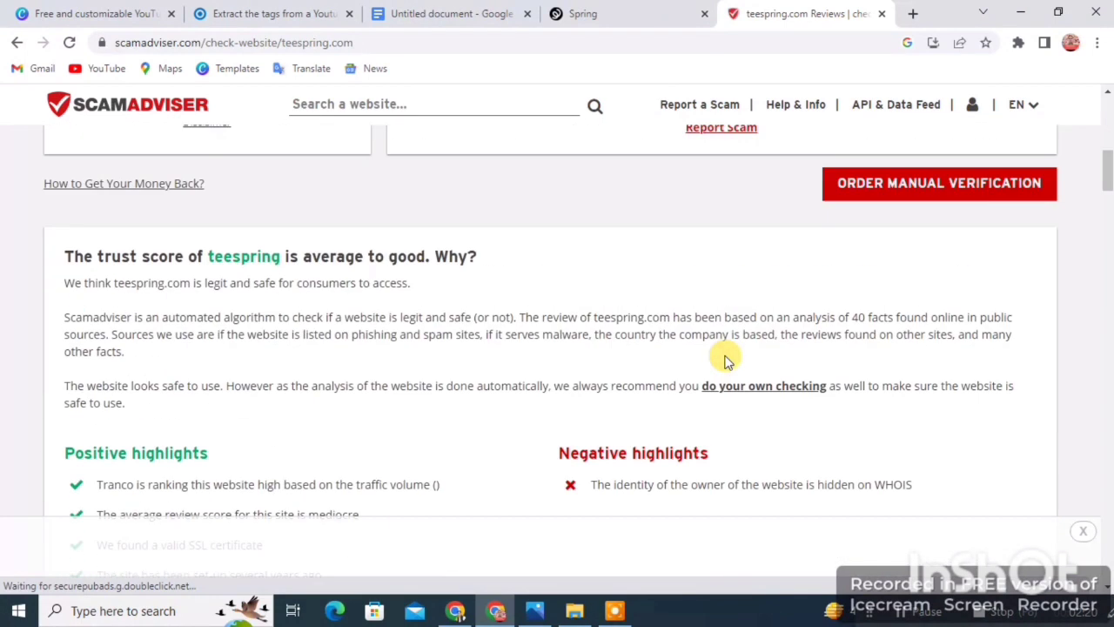
scroll(727, 361, "up", 3)
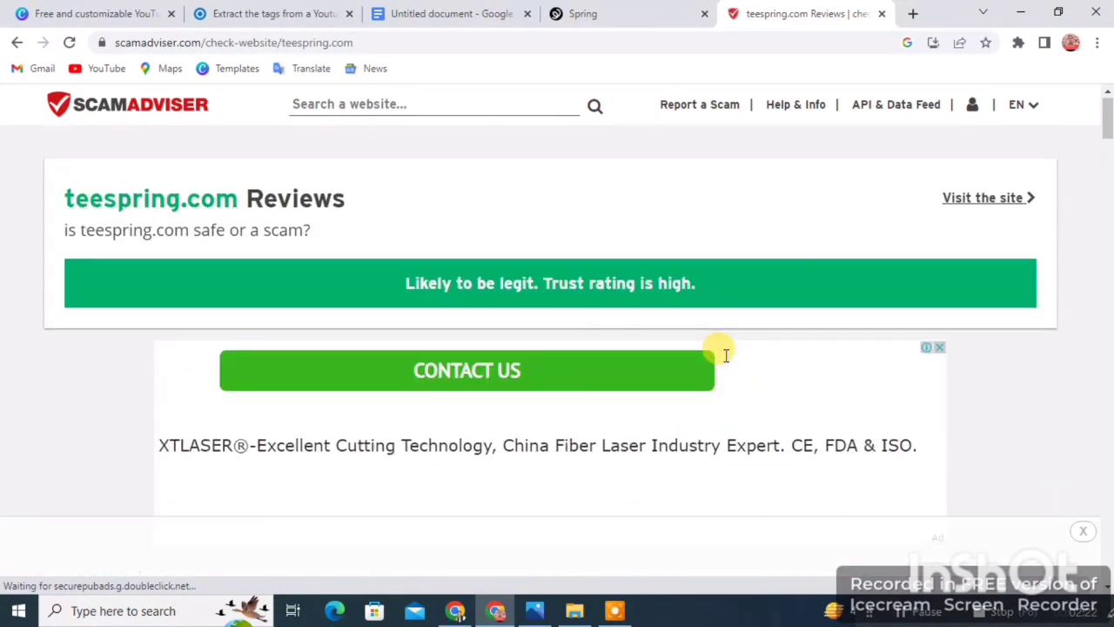
scroll(727, 361, "down", 5)
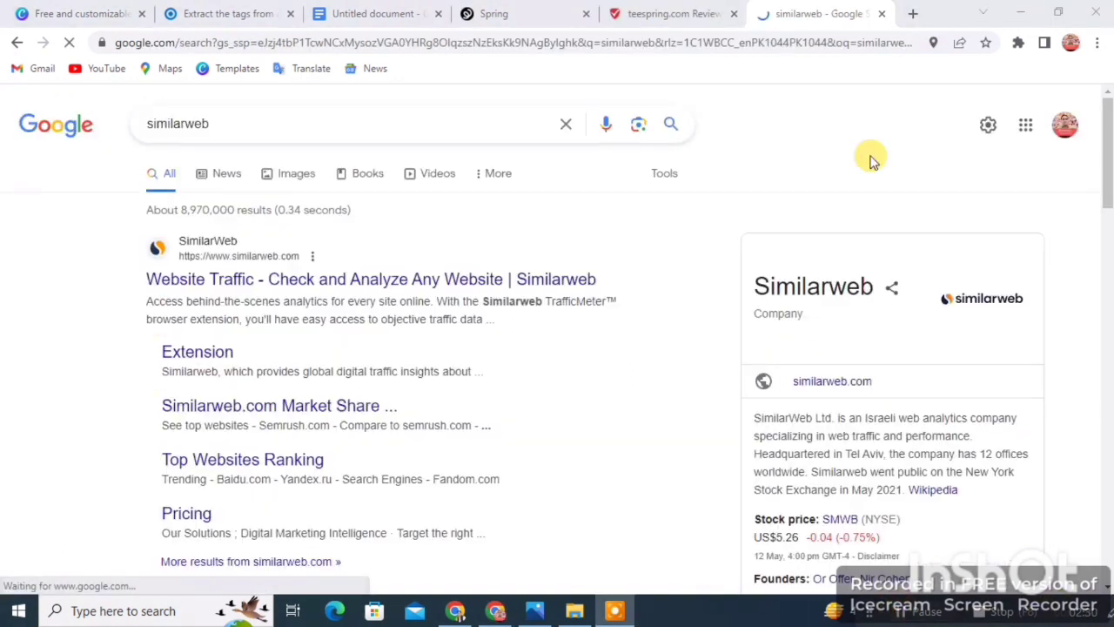
Open the Similarweb website from the Google results for similarweb and look over its home page
left_click_drag(275, 131, 152, 124)
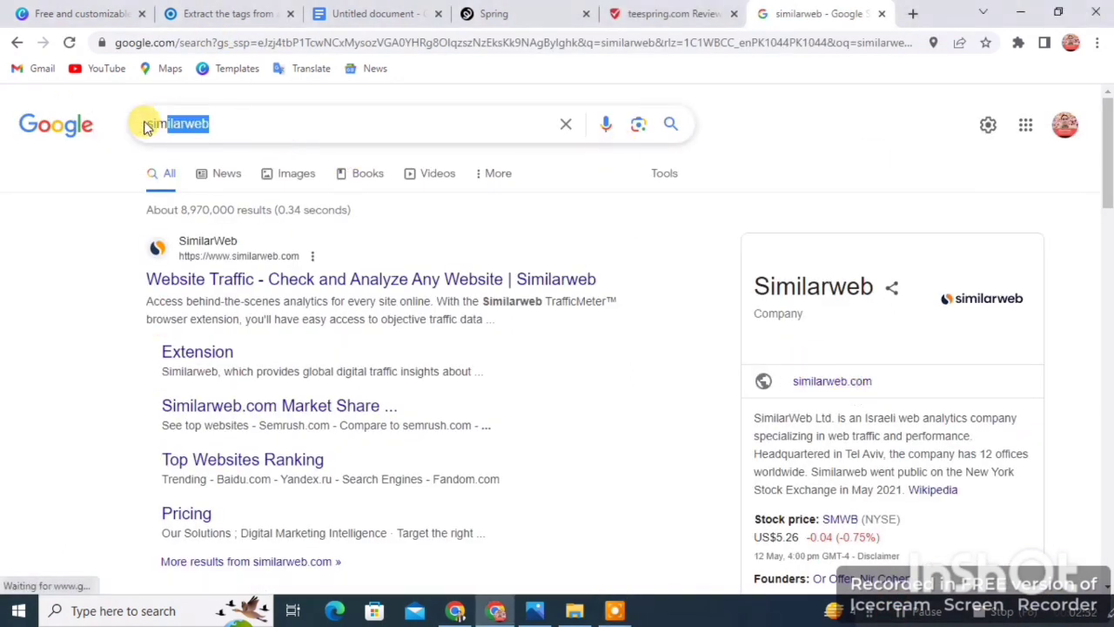
left_click(199, 279)
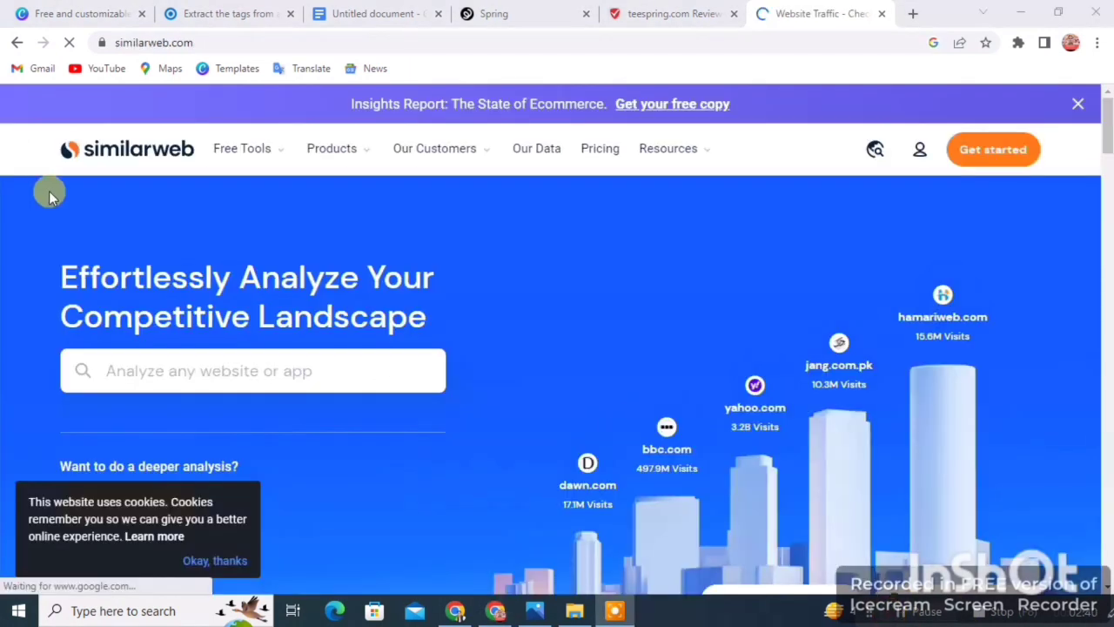
scroll(282, 356, "down", 5)
scroll(282, 356, "up", 5)
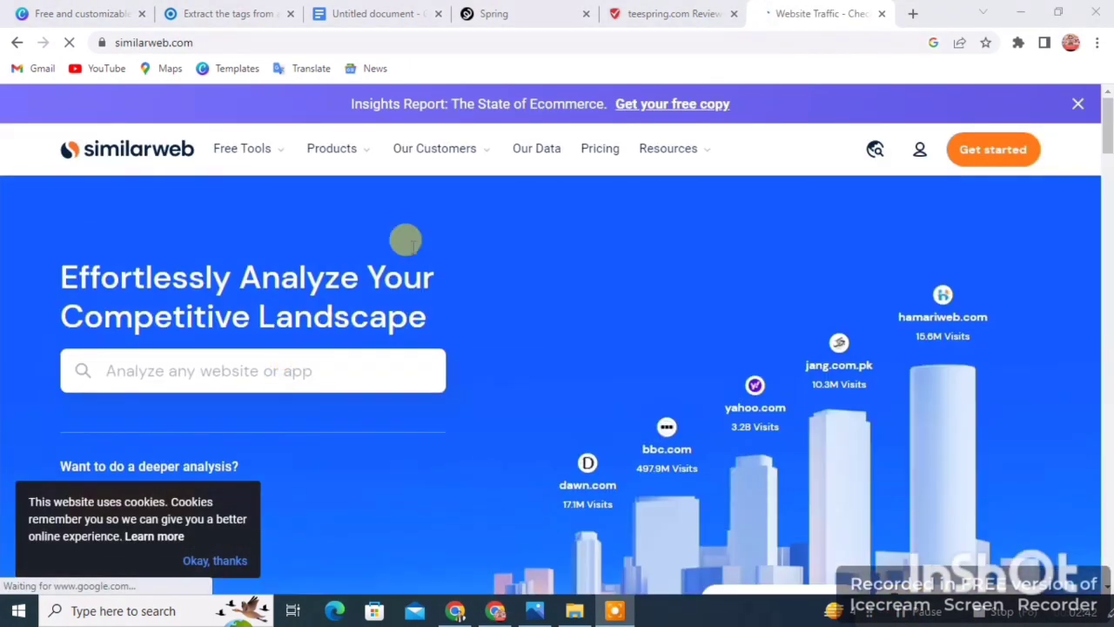
left_click(671, 14)
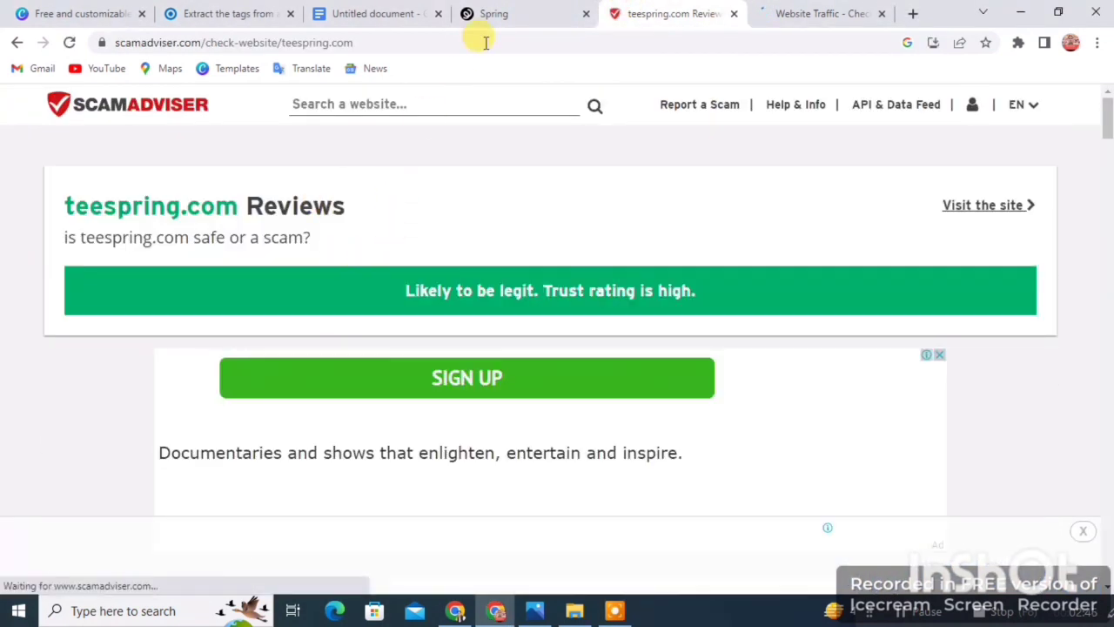
left_click(505, 16)
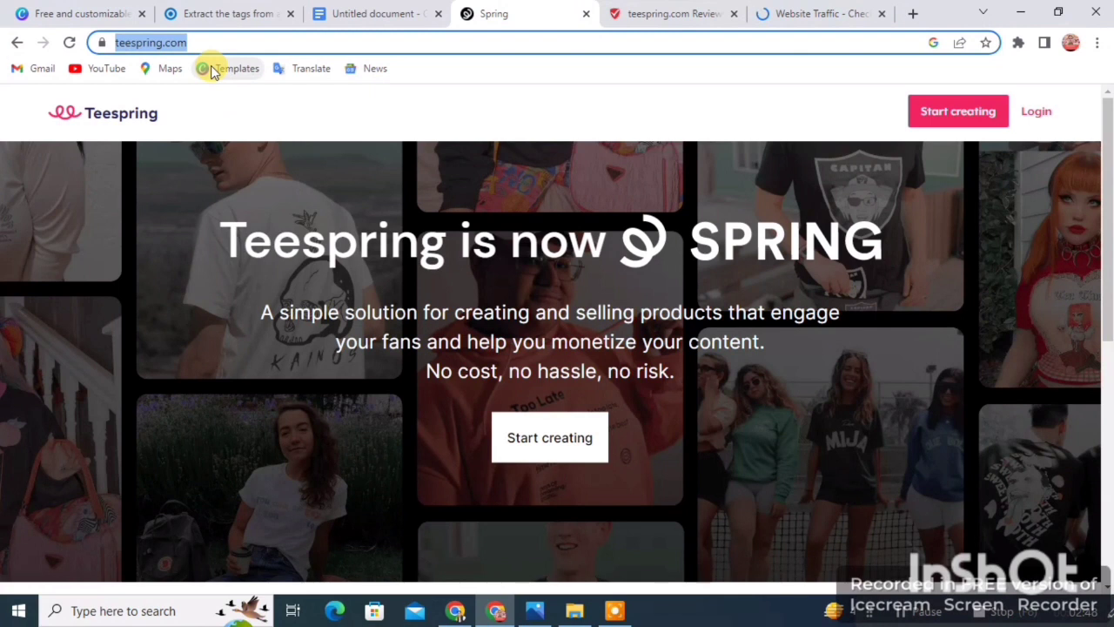
left_click(775, 12)
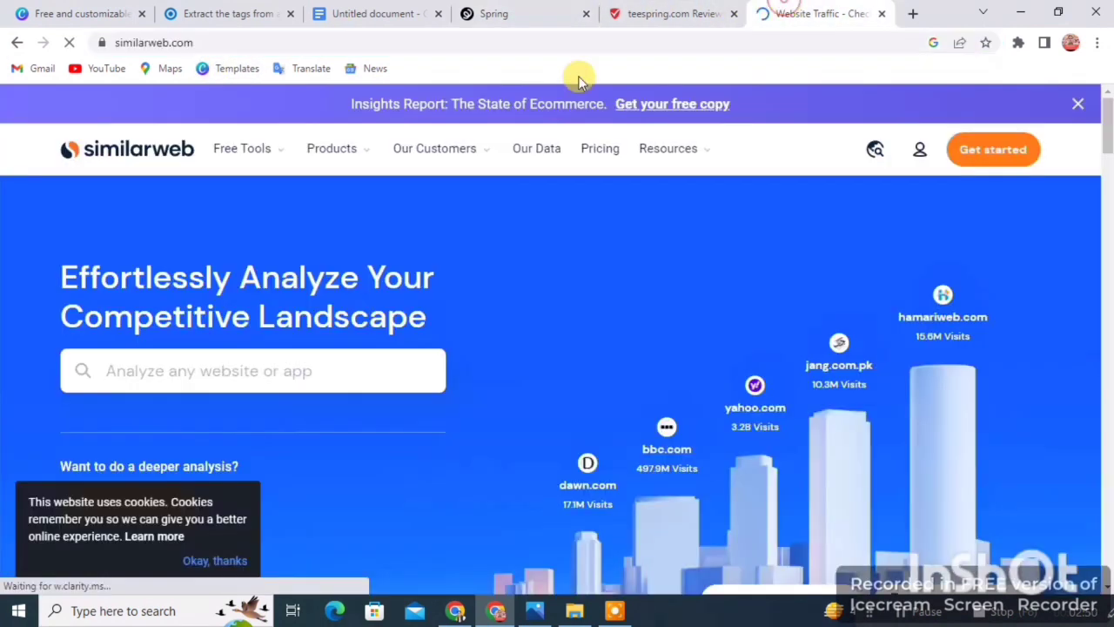
left_click(185, 373)
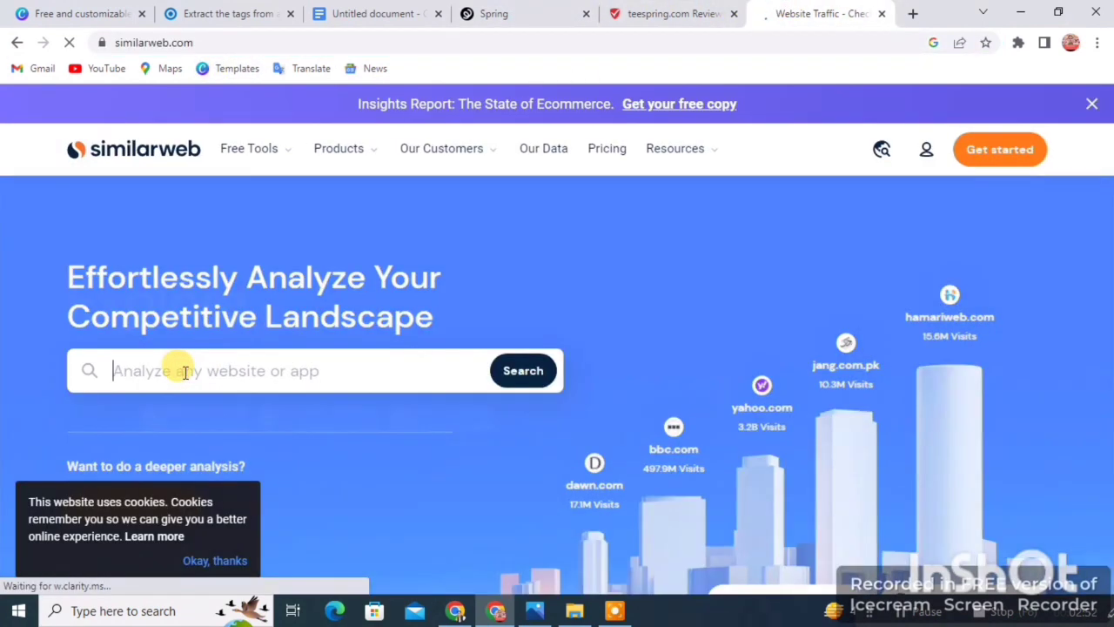
key("ctrl+v")
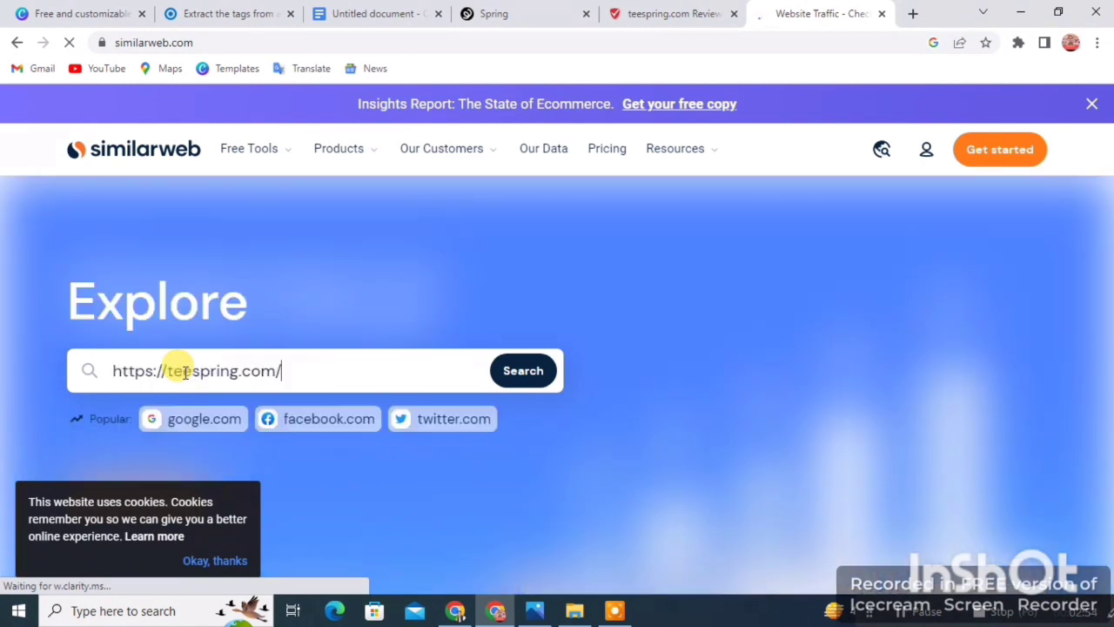
key("Return")
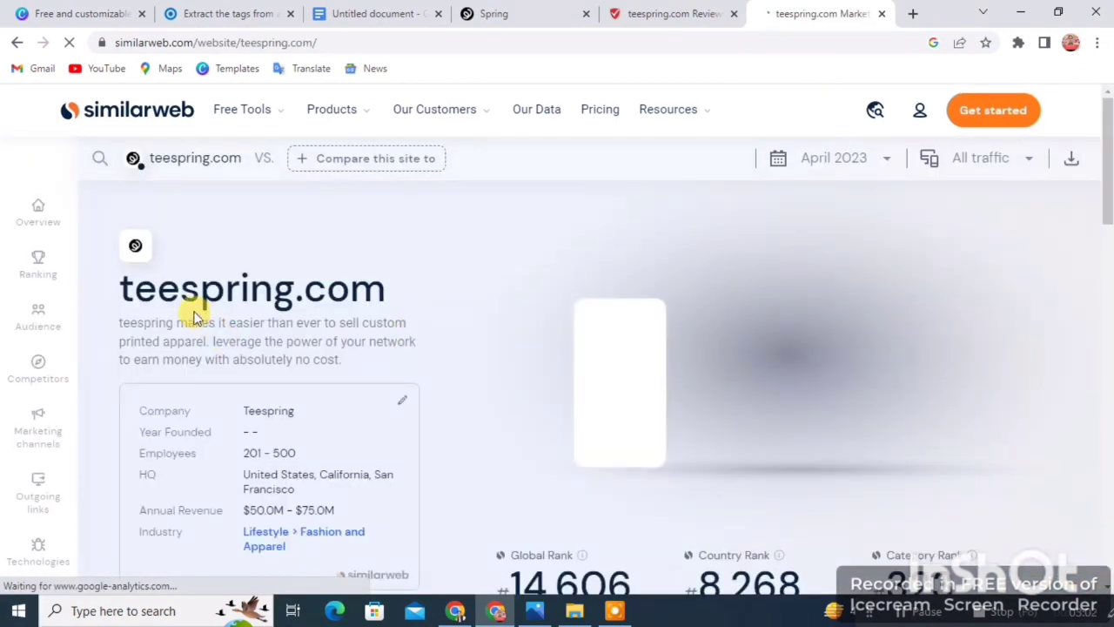
Review teespring.com's Similarweb overview, including company details, global, country and category ranks, and visit engagement figures
scroll(161, 172, "down", 2)
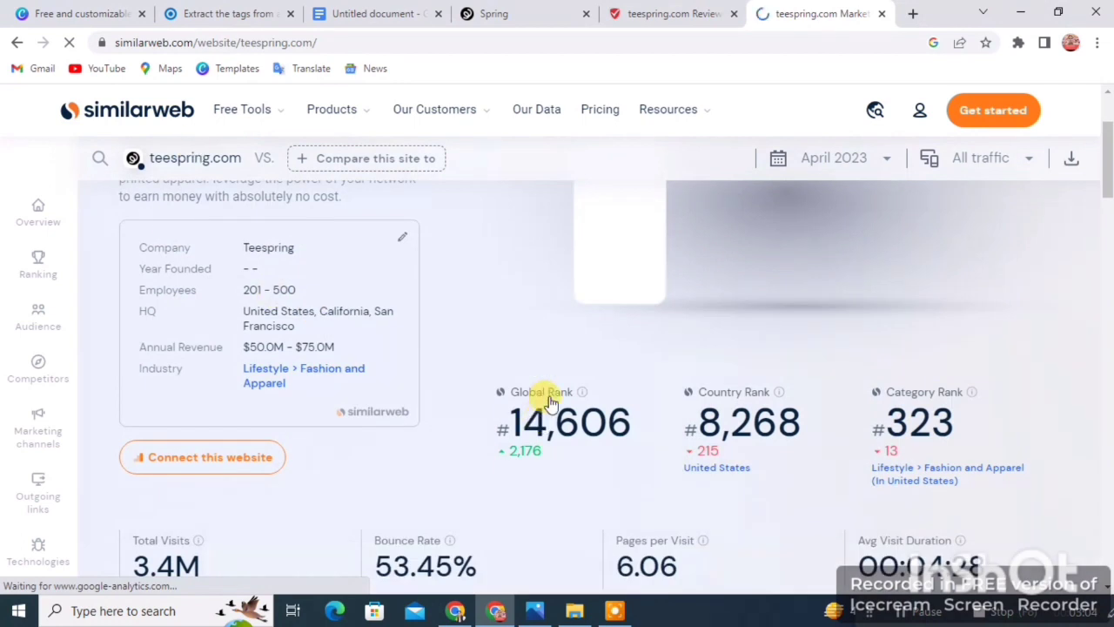
scroll(478, 319, "up", 2)
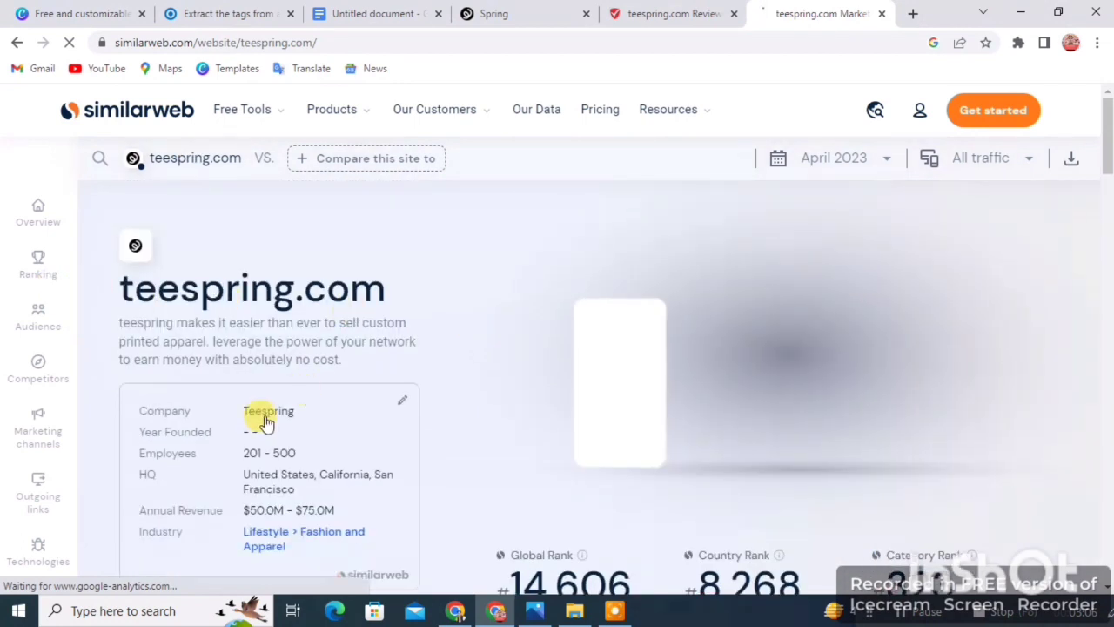
scroll(243, 392, "down", 1)
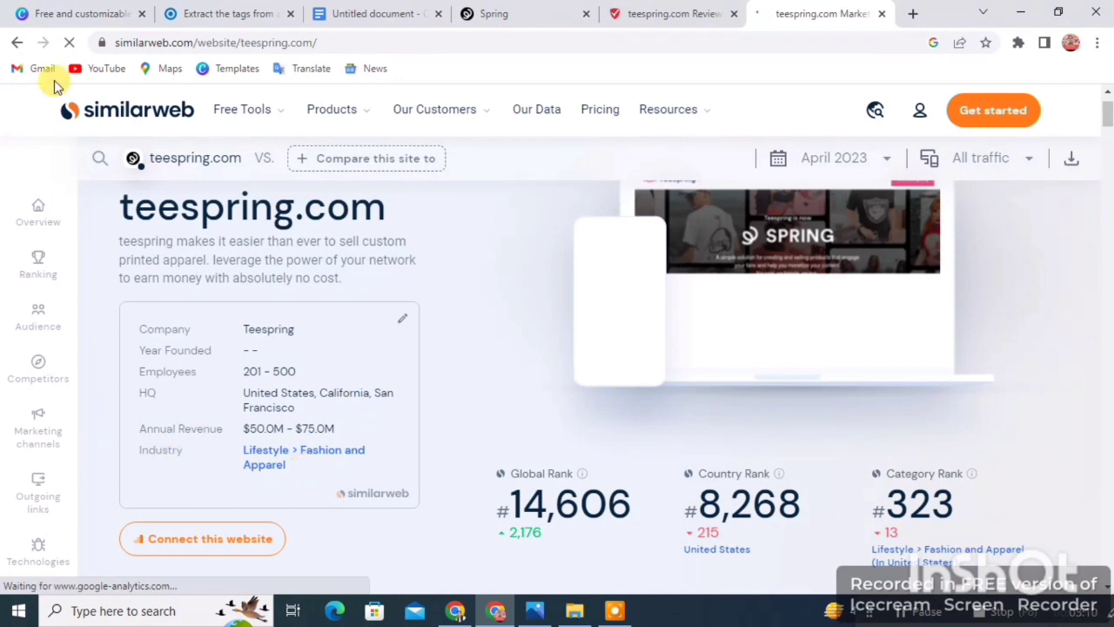
scroll(550, 490, "down", 1)
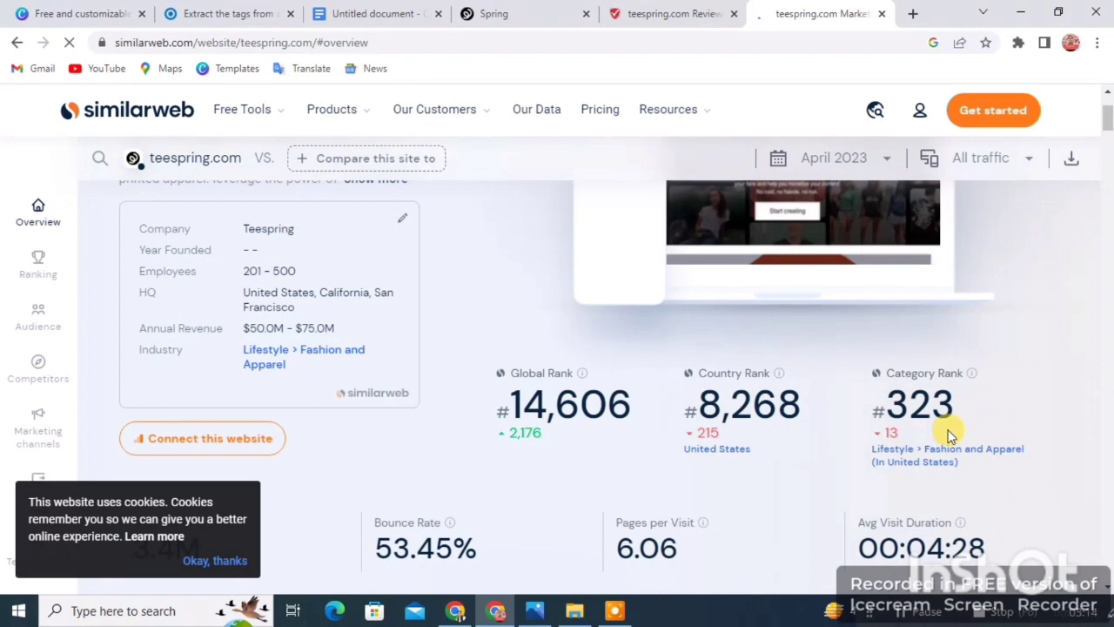
scroll(901, 456, "down", 4)
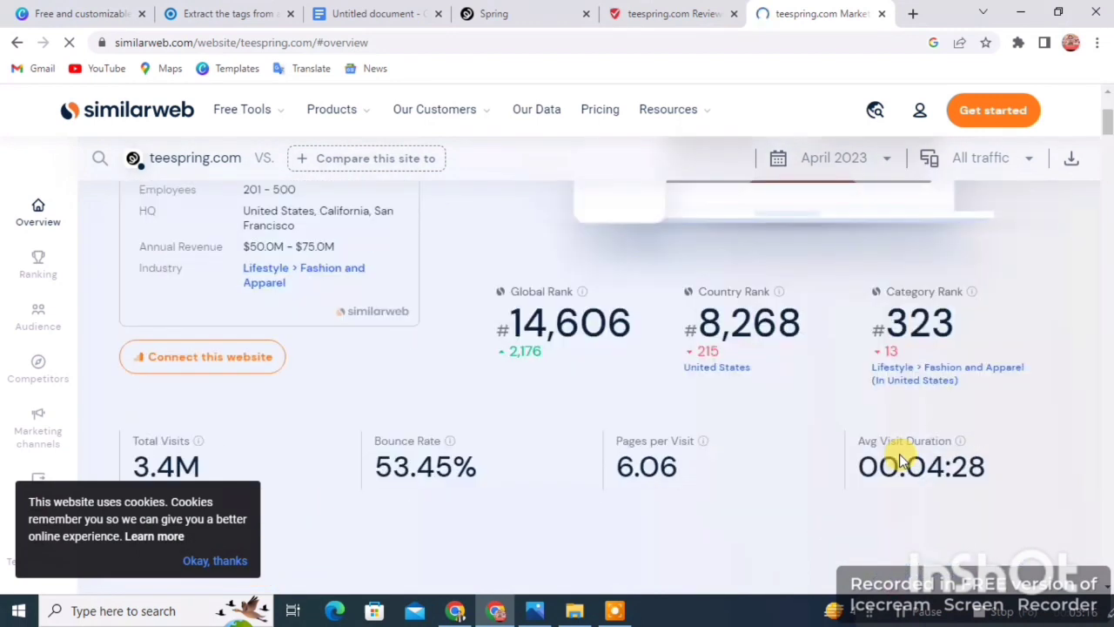
scroll(557, 450, "down", 1)
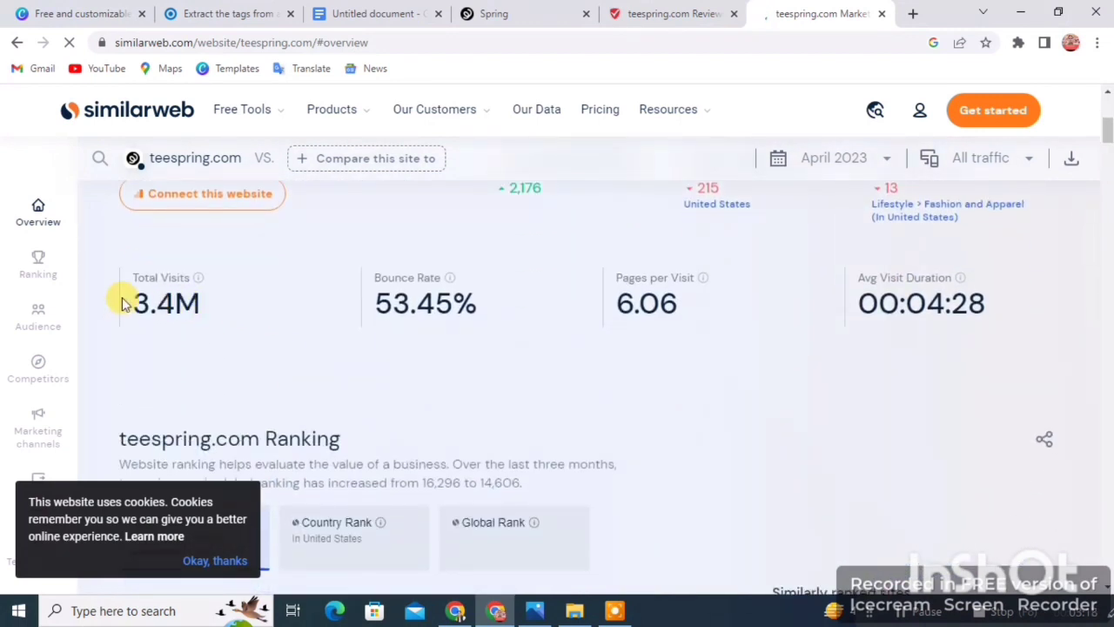
mouse_move(191, 280)
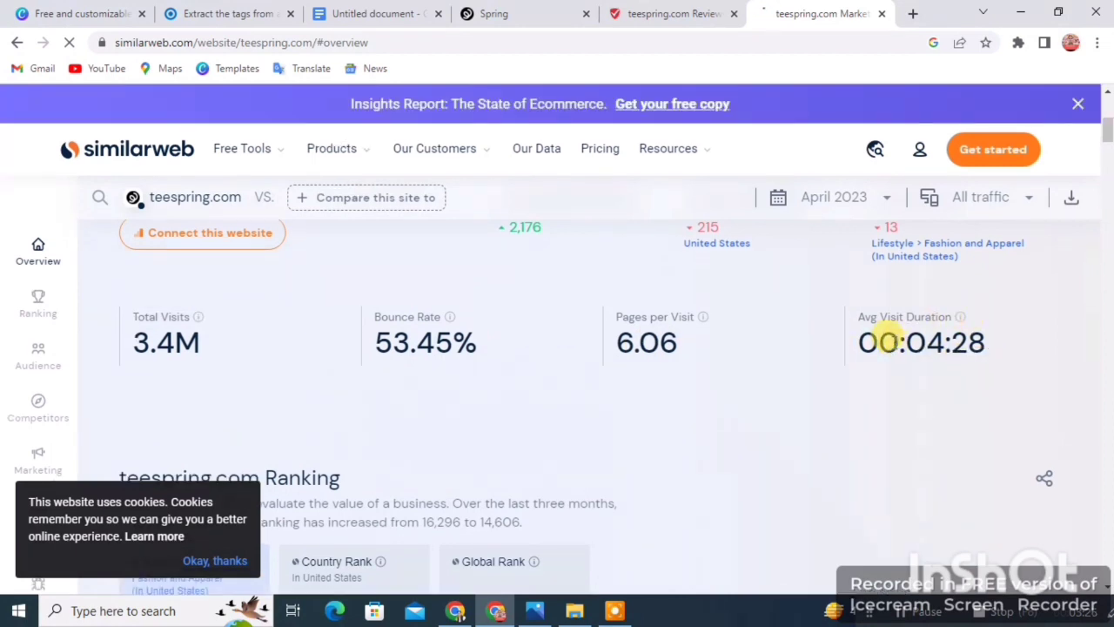
Examine teespring.com's ranking trend, total visits over the last three months, top countries and audience sections on Similarweb
scroll(883, 339, "down", 5)
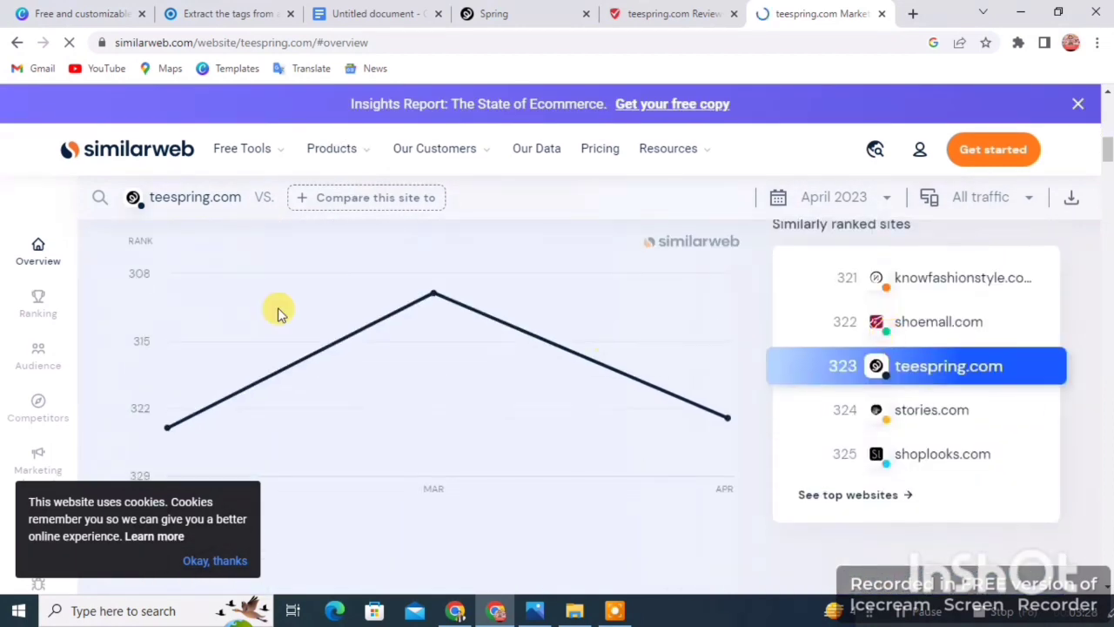
scroll(279, 312, "down", 4)
scroll(383, 323, "down", 4)
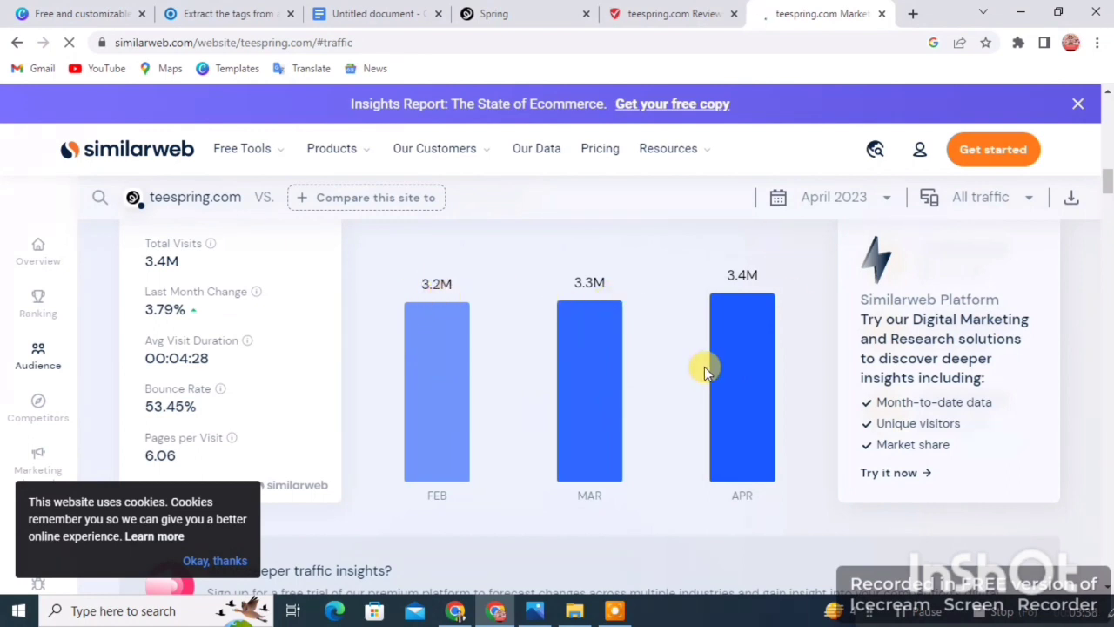
scroll(743, 427, "down", 8)
scroll(743, 427, "up", 3)
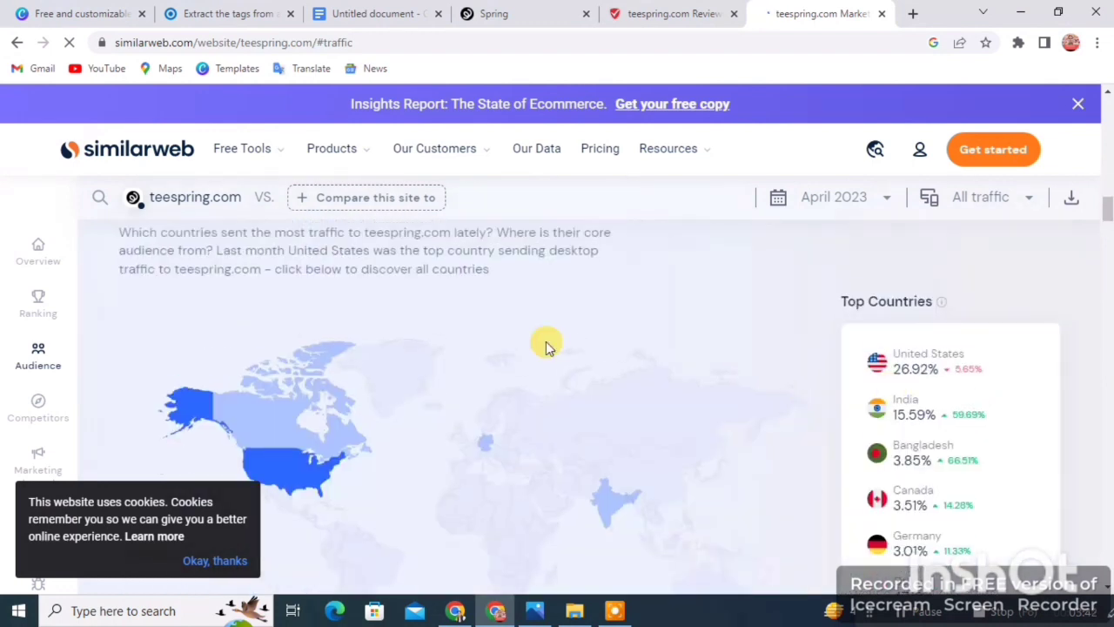
scroll(256, 430, "down", 1)
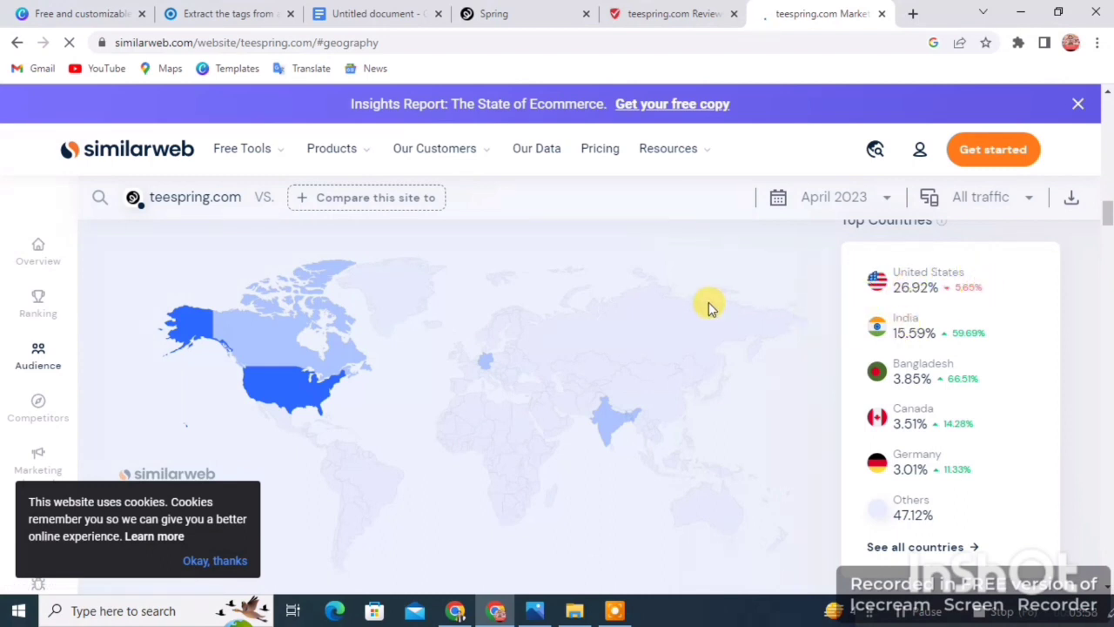
scroll(705, 331, "down", 4)
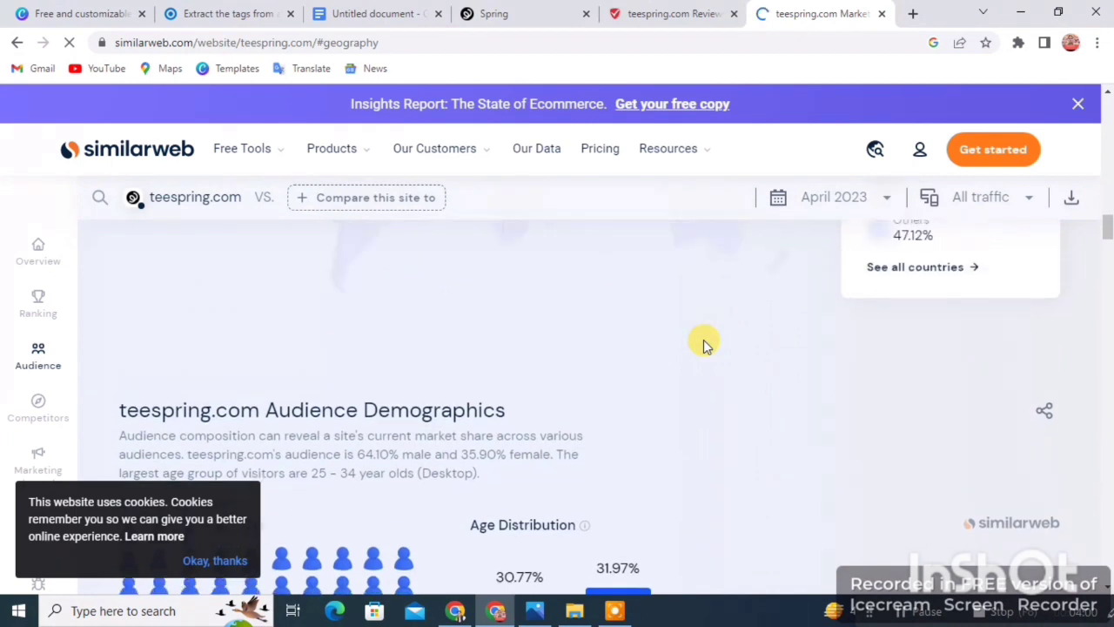
scroll(704, 340, "up", 3)
scroll(705, 344, "up", 1)
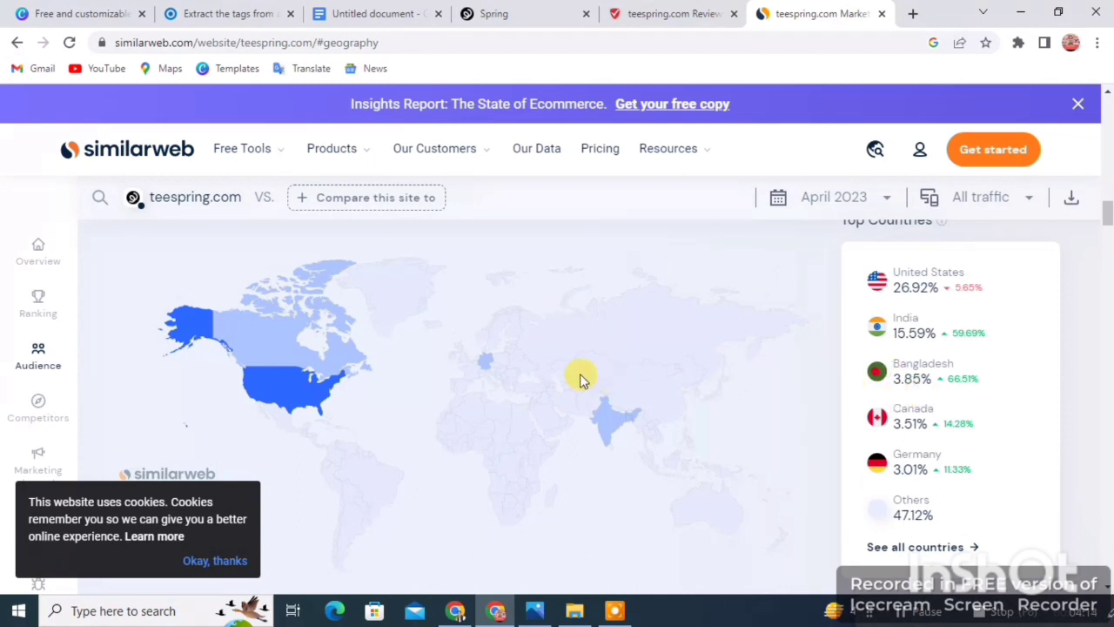
scroll(701, 338, "up", 8)
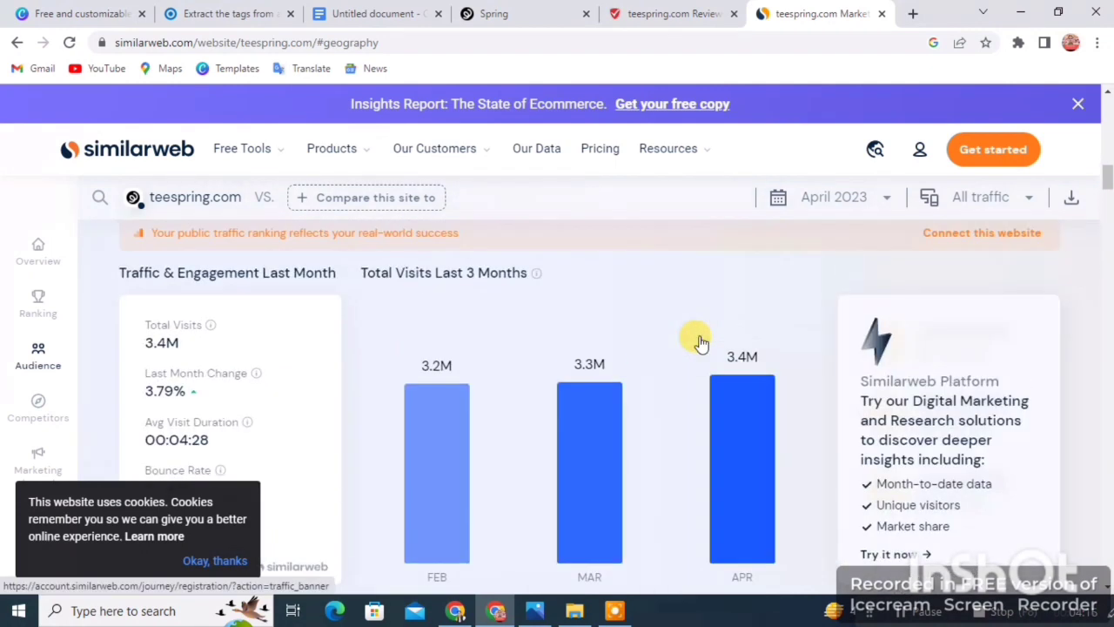
scroll(795, 389, "up", 4)
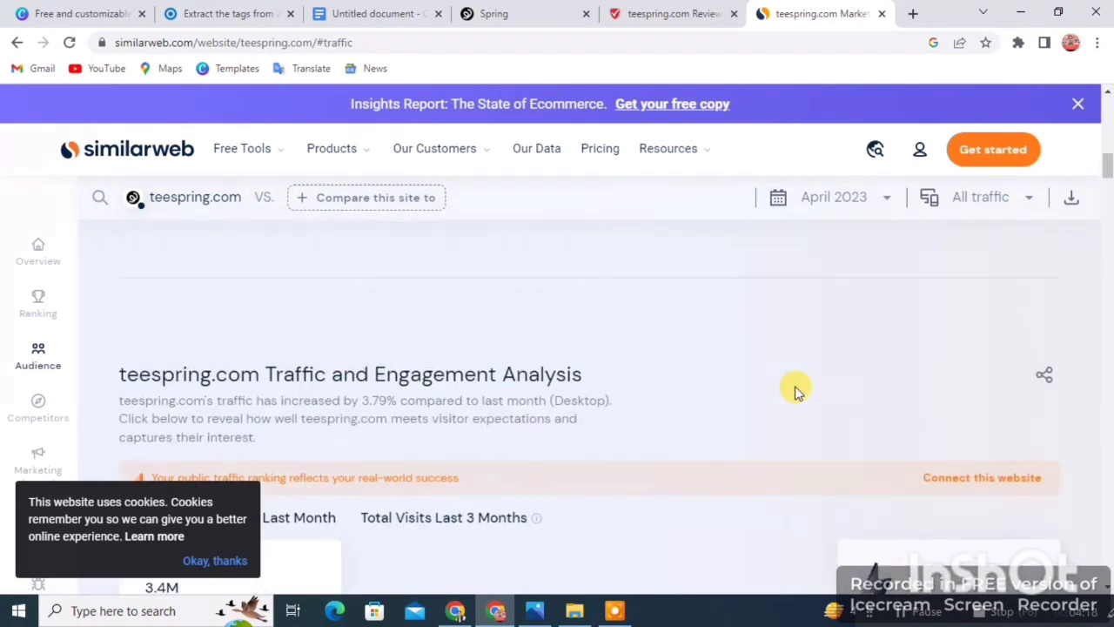
scroll(794, 391, "up", 1)
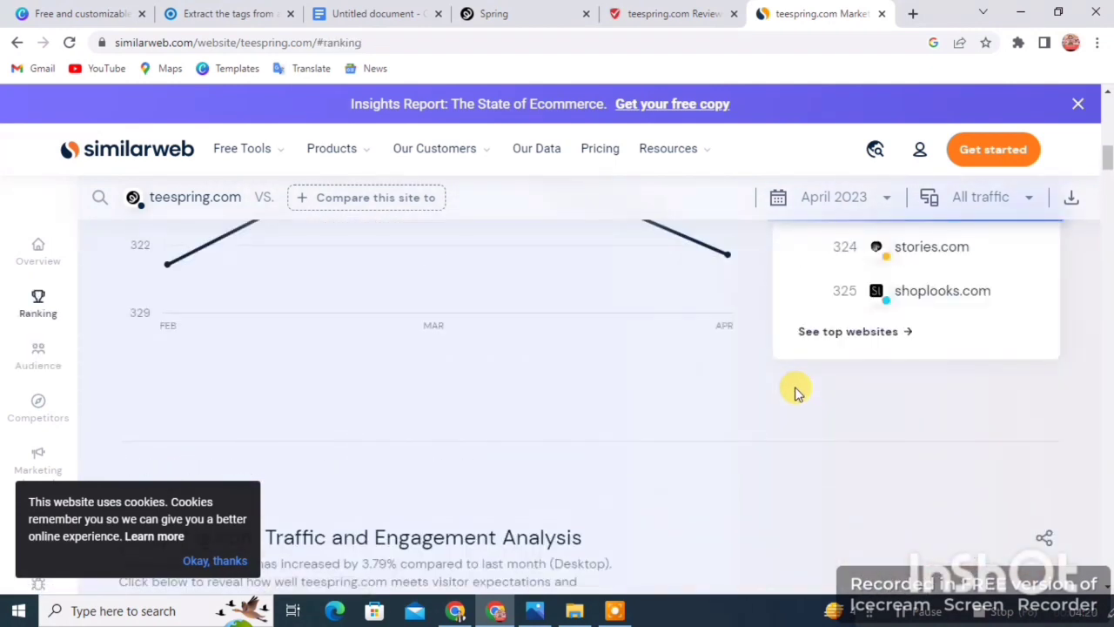
scroll(795, 390, "up", 10)
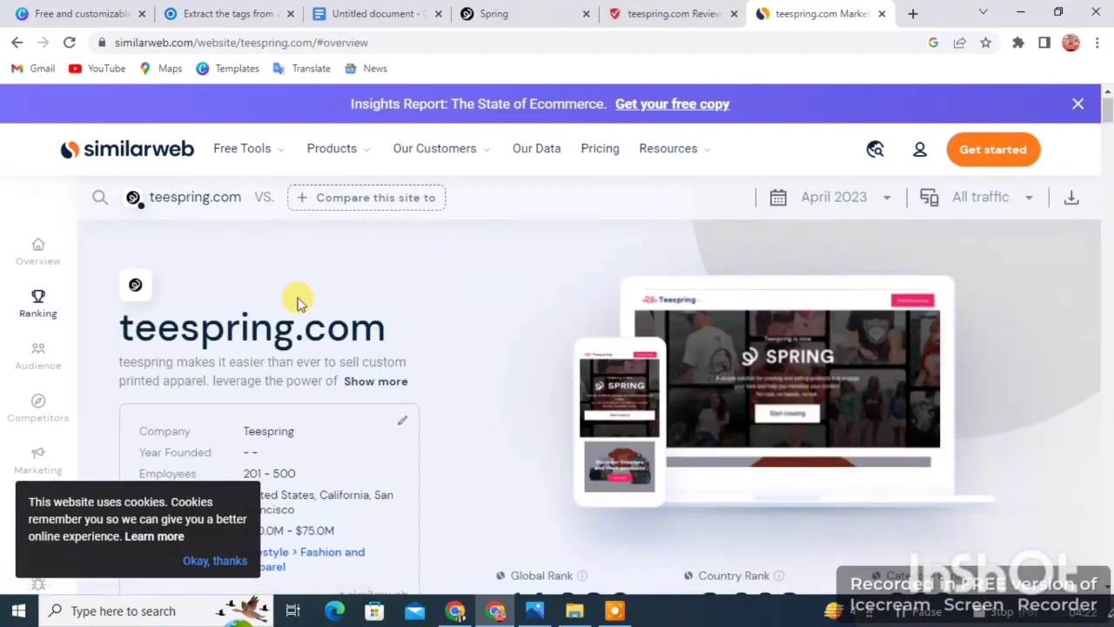
Search Google in a new tab for "it teespring legit"
left_click(909, 14)
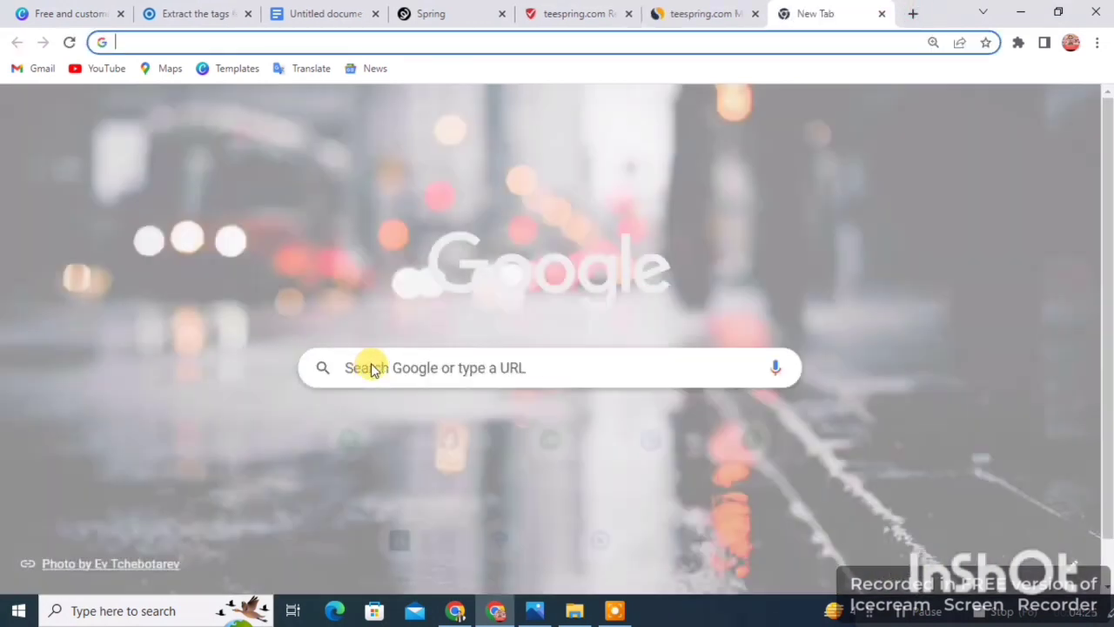
left_click(369, 361)
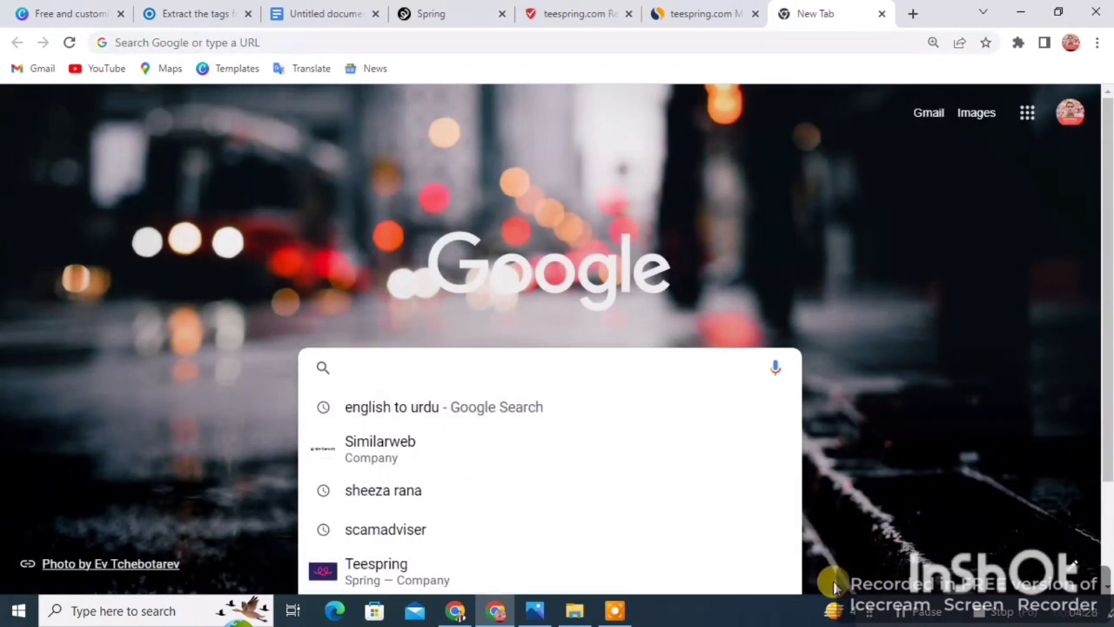
type("it teespring legit")
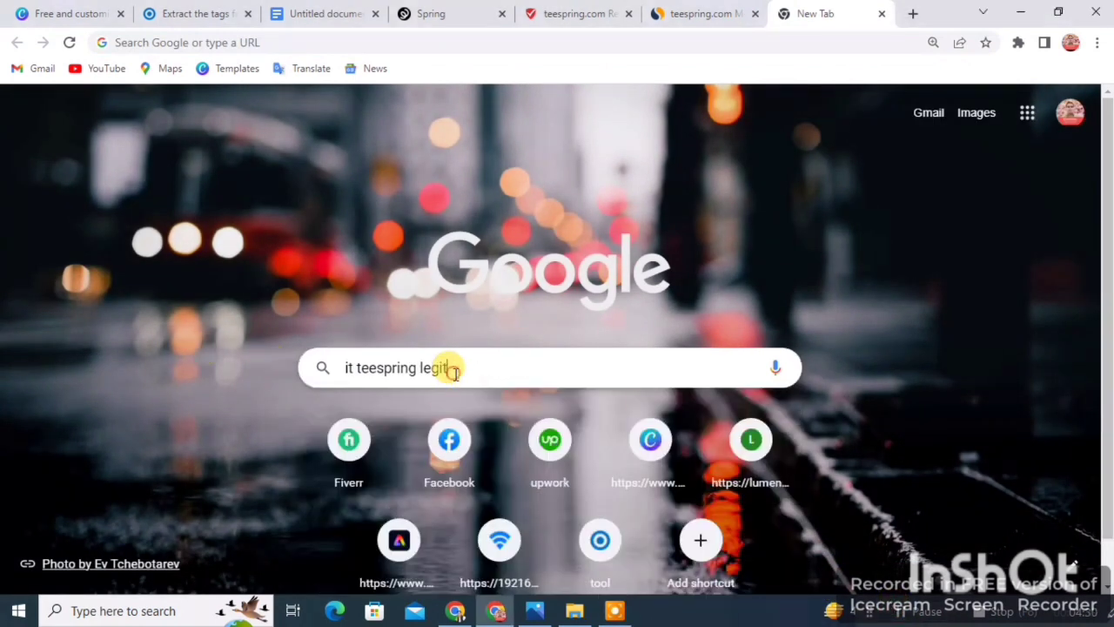
triple_click(427, 367)
key("Return")
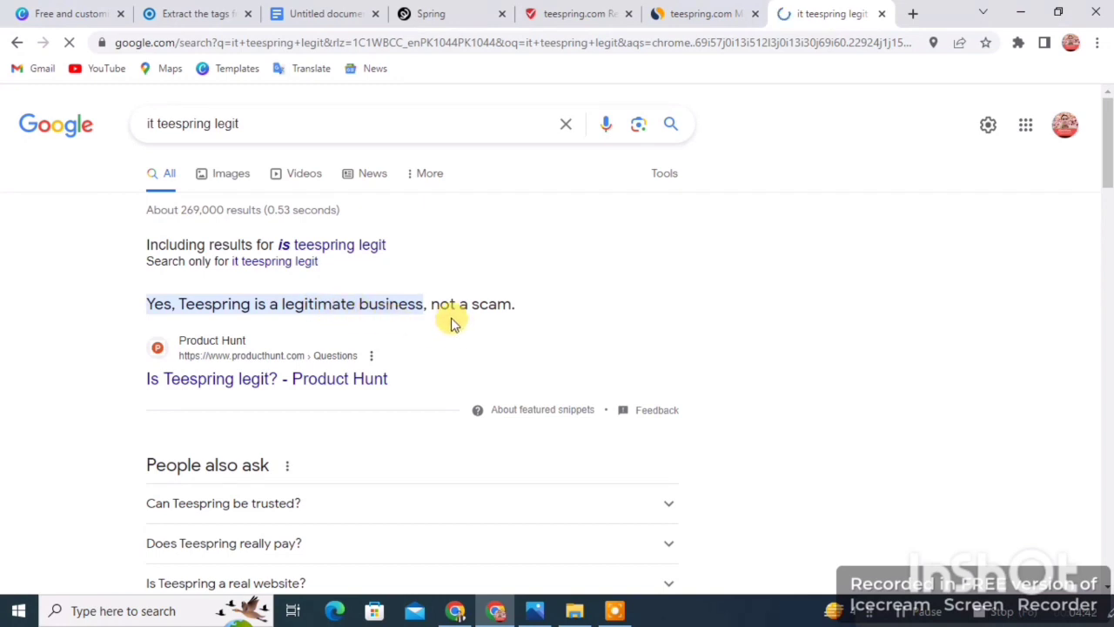
Read through the Google results on Teespring's legitimacy, including the featured answer, related questions, review sites and articles
left_click_drag(537, 314, 438, 298)
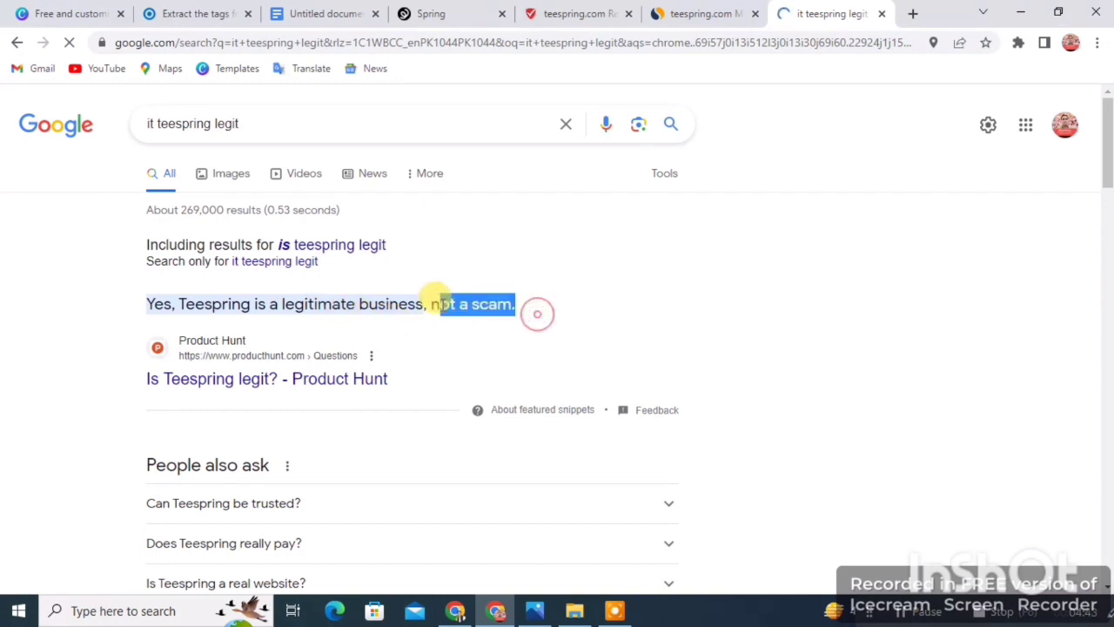
left_click(605, 291)
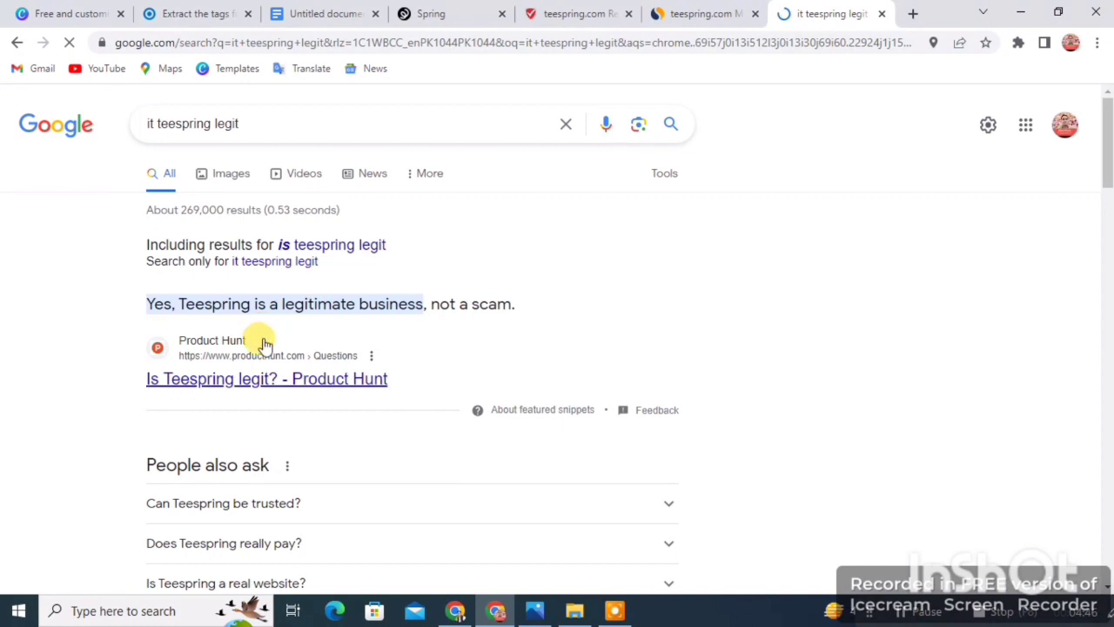
scroll(259, 339, "down", 1)
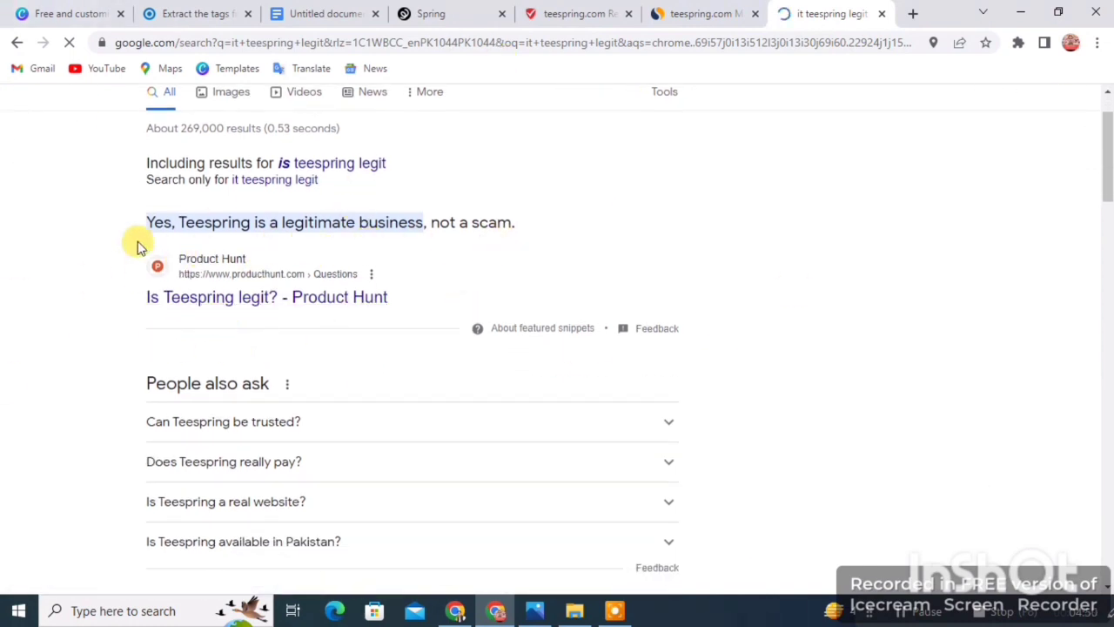
scroll(232, 273, "down", 5)
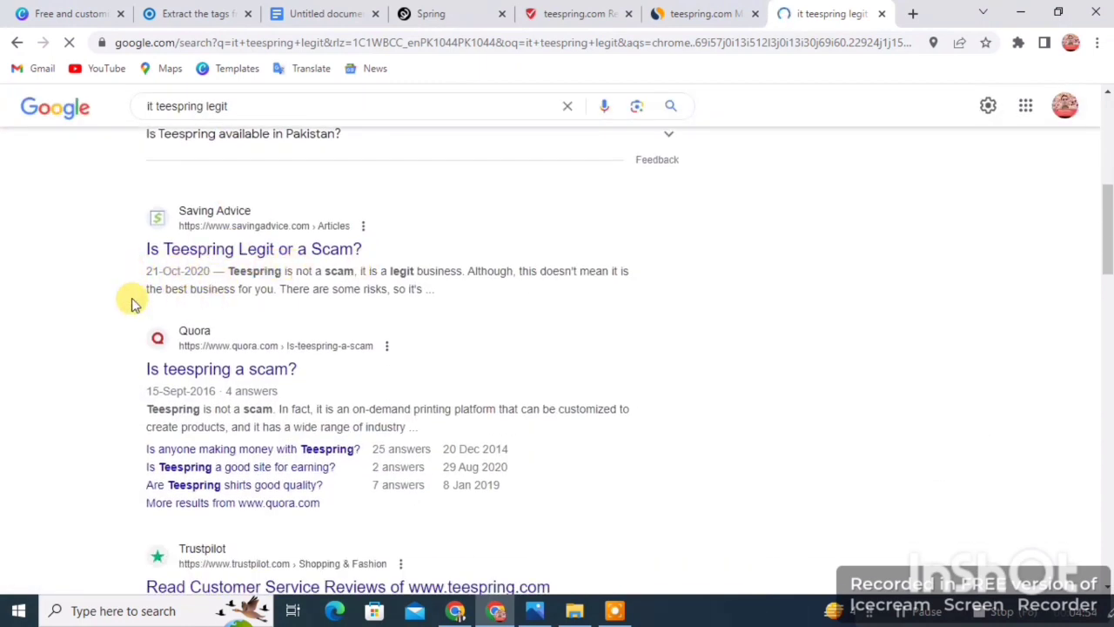
scroll(140, 313, "down", 1)
scroll(187, 370, "down", 2)
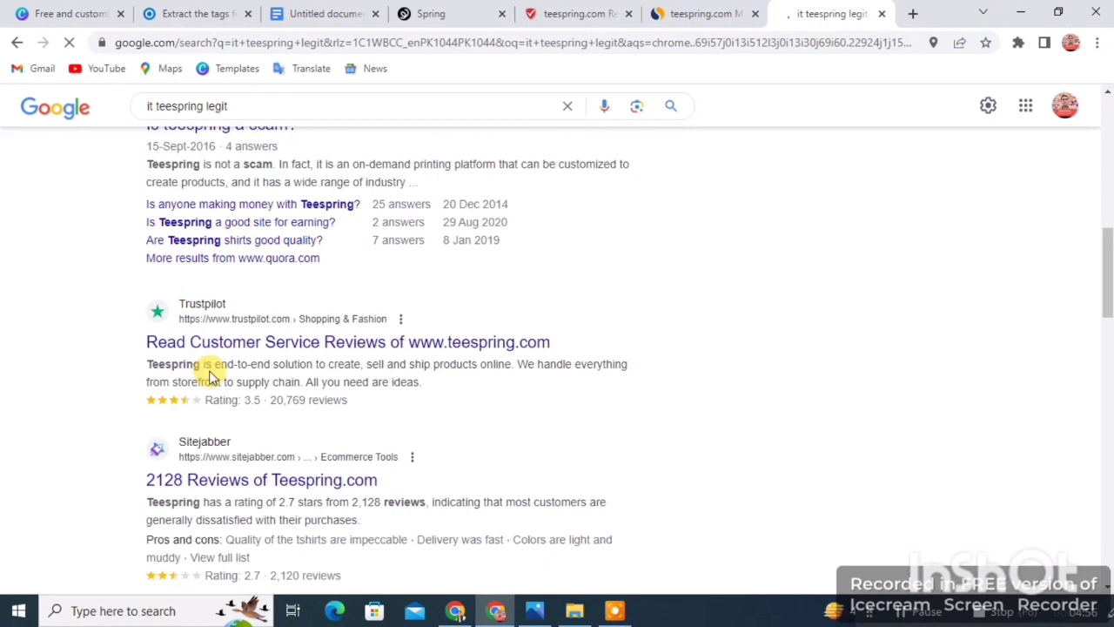
scroll(209, 376, "down", 10)
scroll(213, 374, "down", 4)
scroll(714, 281, "up", 4)
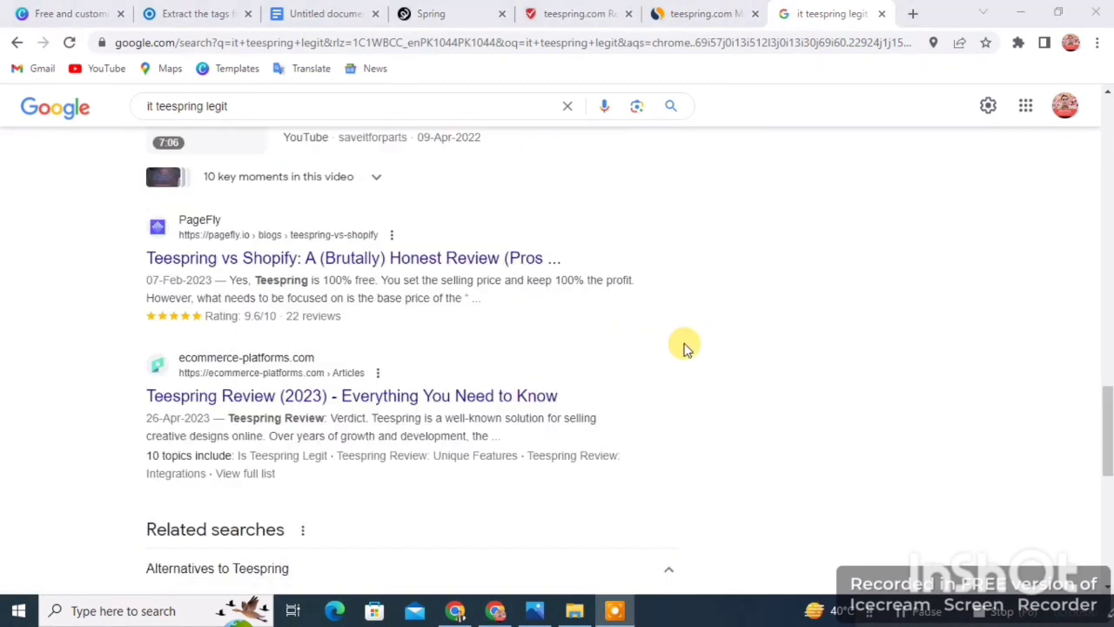
scroll(684, 347, "up", 15)
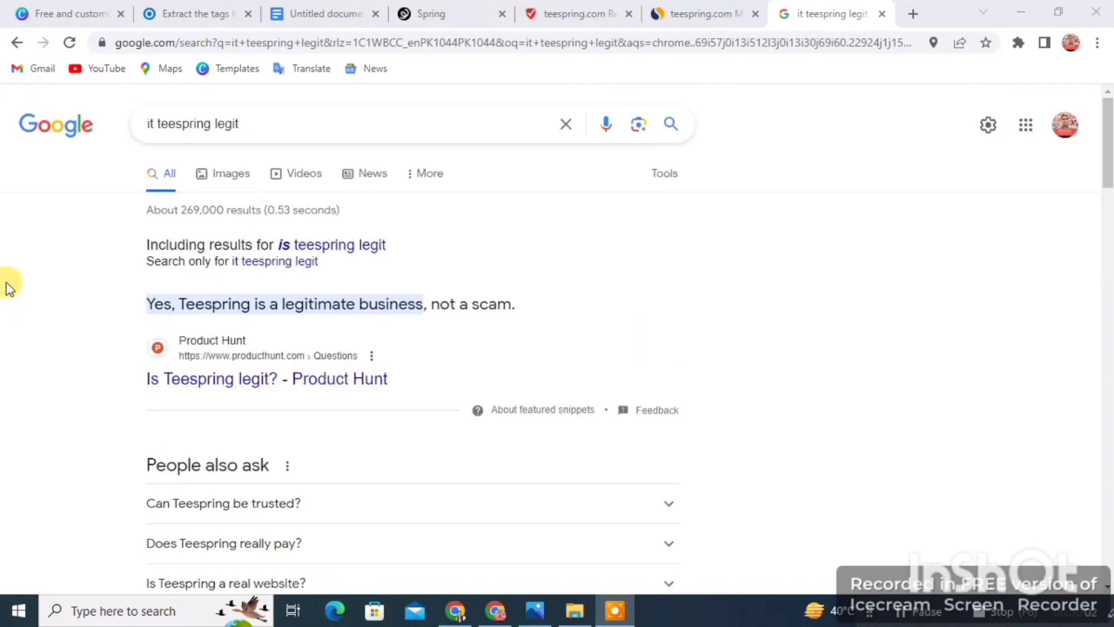
Return to the Teespring page, open the Spring sign-up form and fill in the name or brand name
left_click(459, 10)
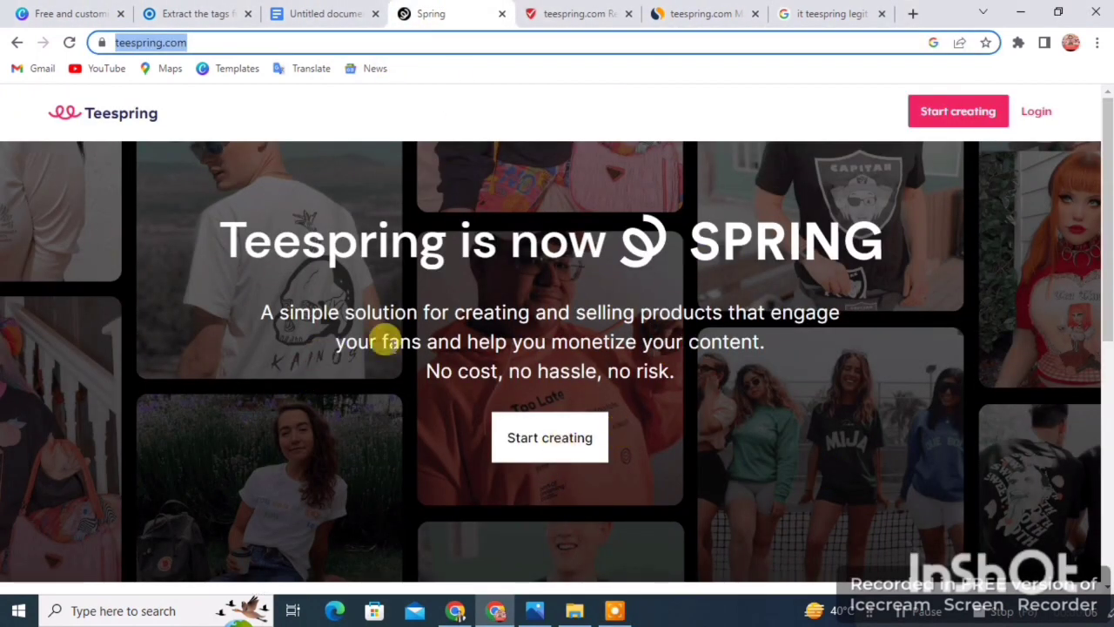
left_click(533, 445)
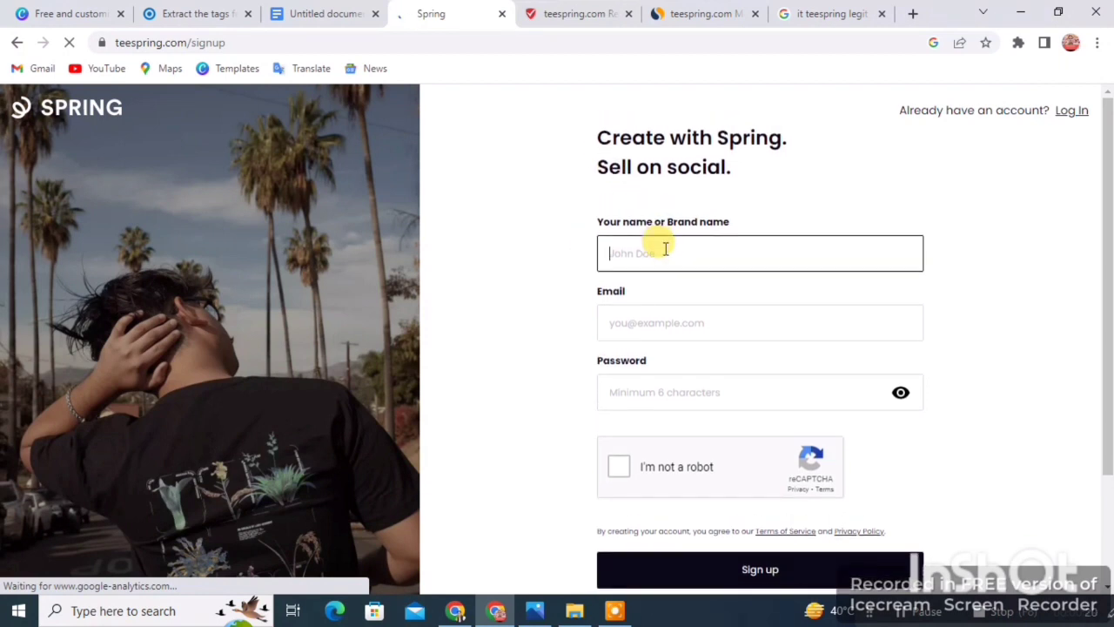
left_click(665, 250)
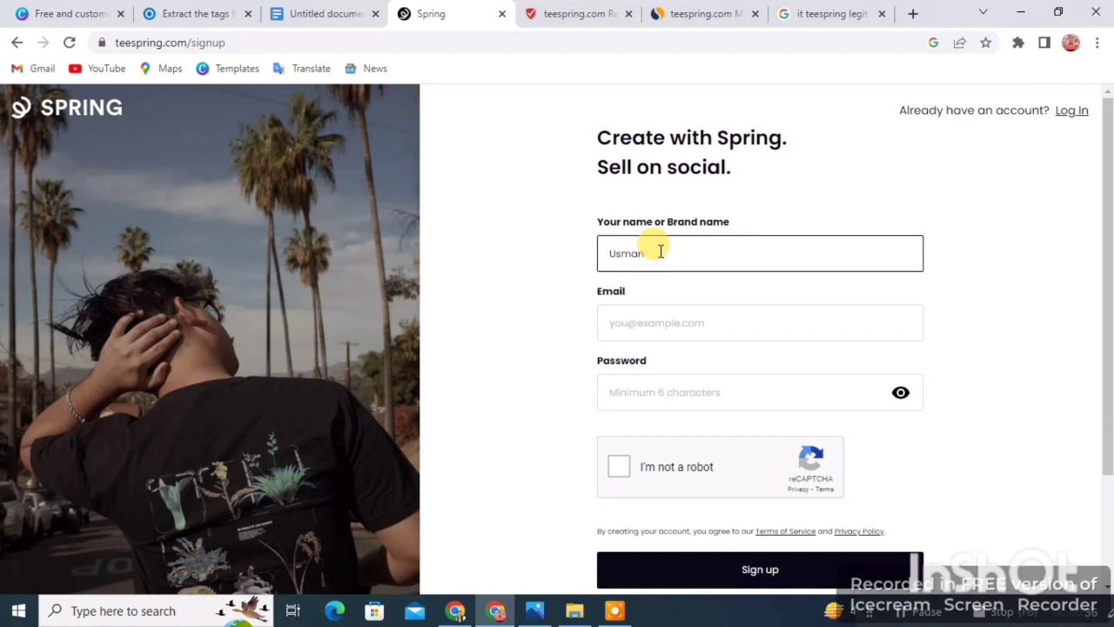
Go through the name, email and password fields of the sign-up form and tick the "I'm not a robot" check
left_click(903, 613)
double_click(676, 252)
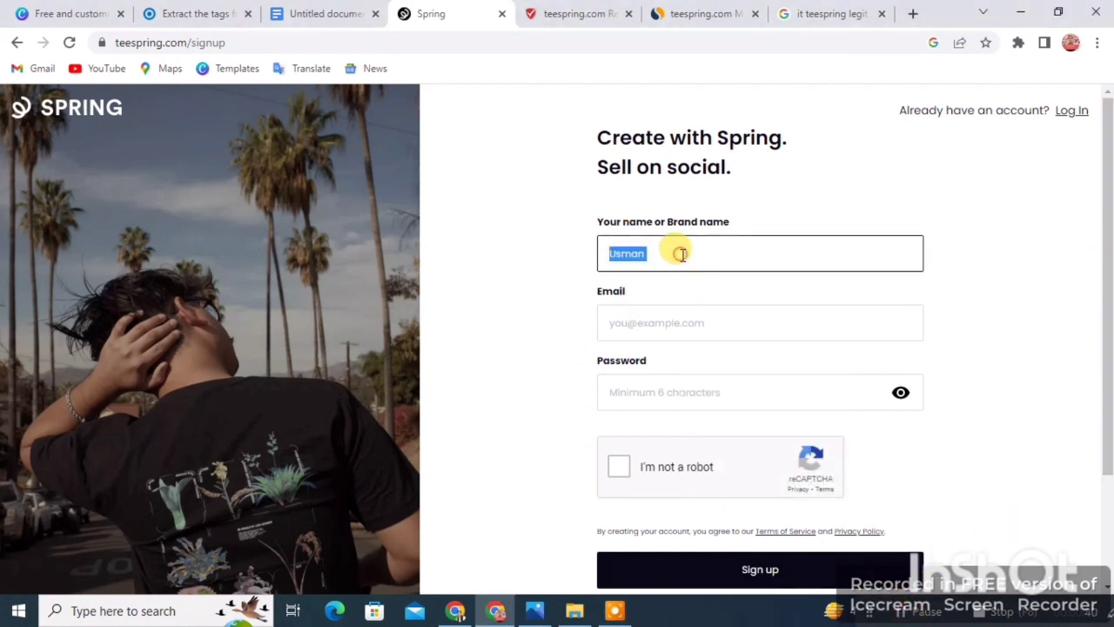
left_click(624, 324)
left_click(617, 383)
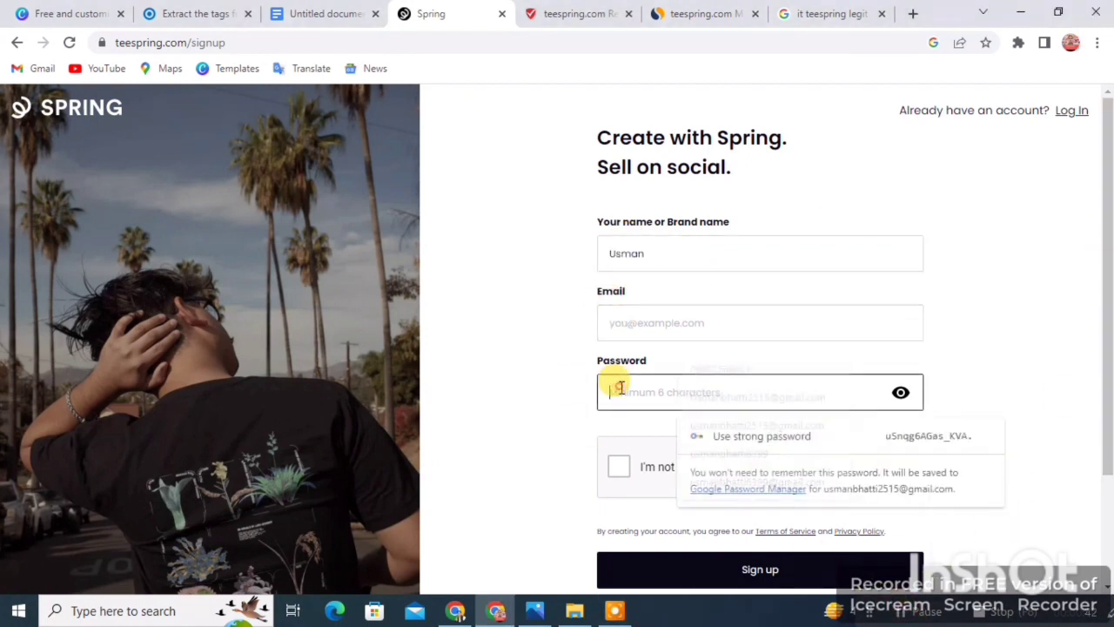
left_click(540, 430)
left_click(620, 468)
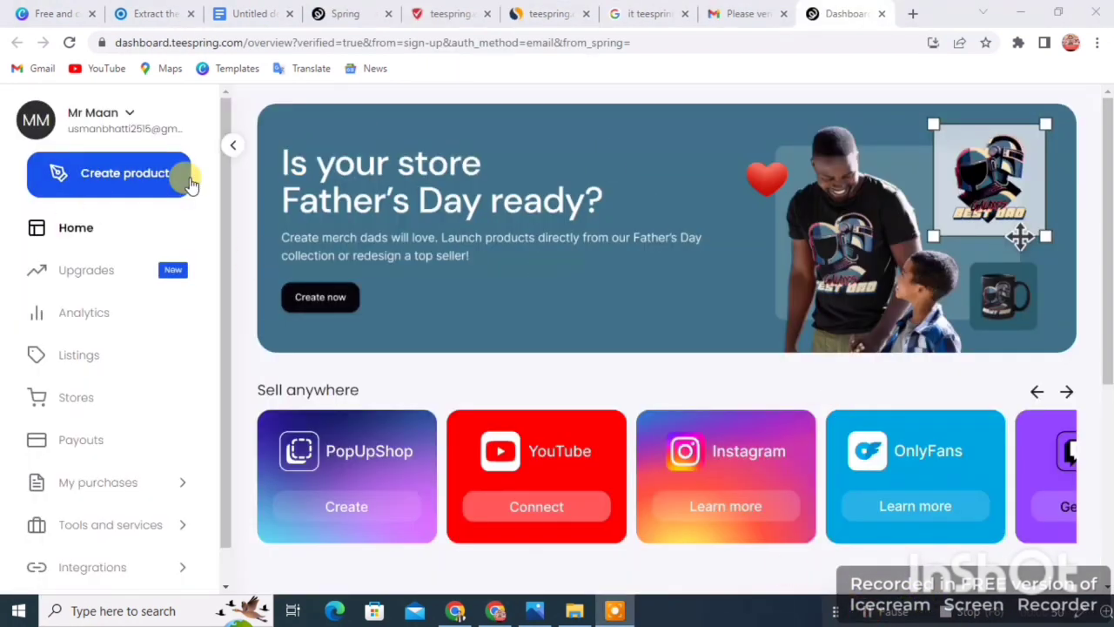
Open Create Products from the dashboard's quick actions and look through the items and base costs in the New Products catalogue
scroll(429, 198, "down", 4)
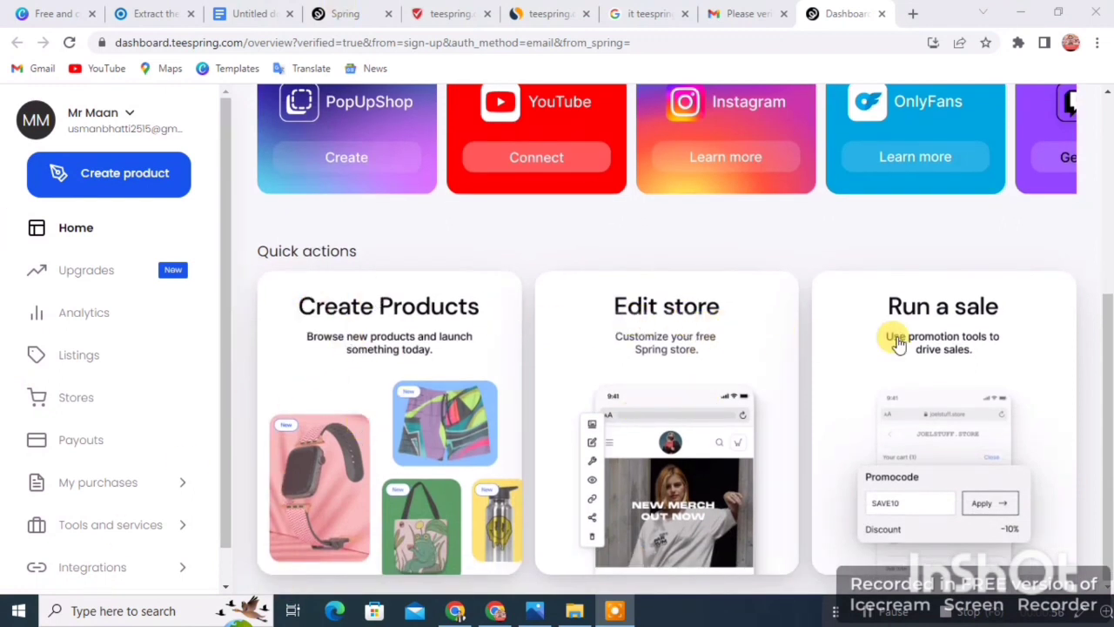
left_click(378, 488)
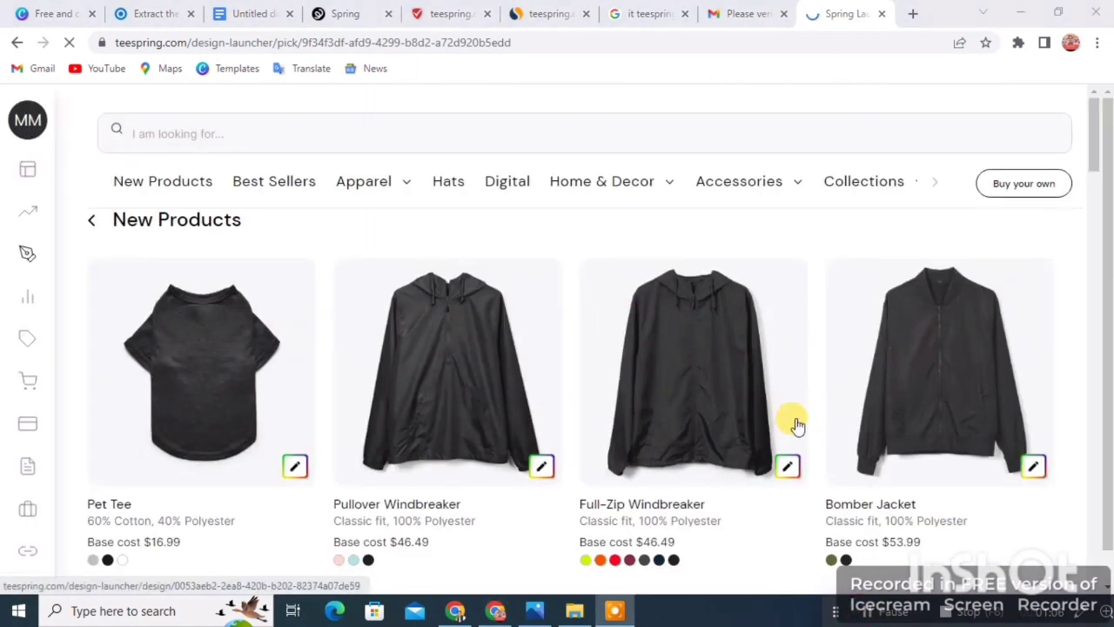
scroll(790, 423, "down", 5)
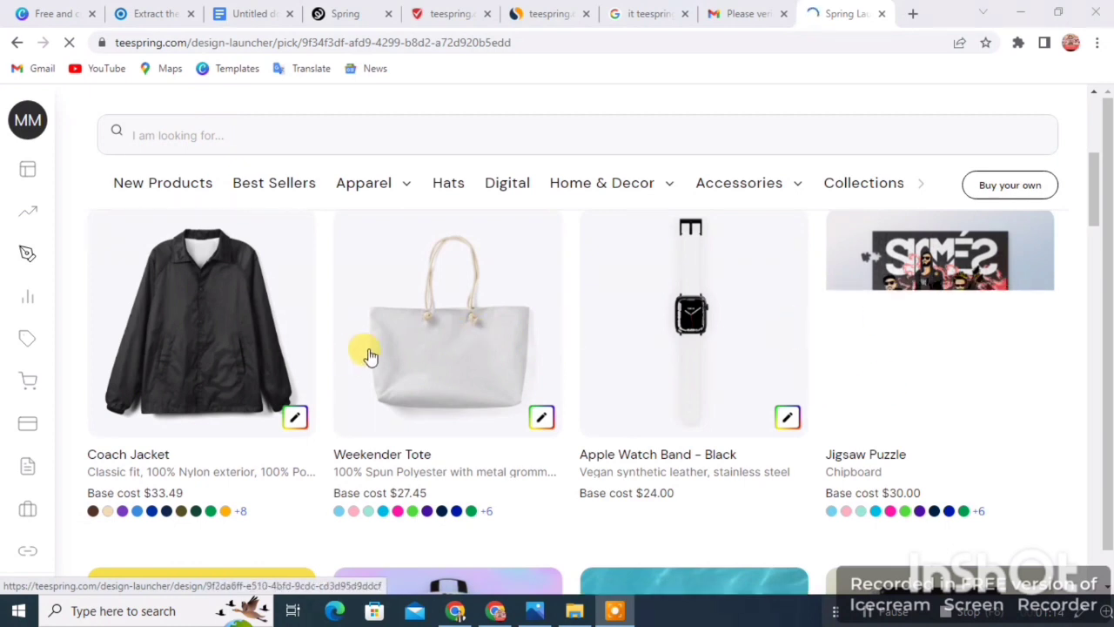
scroll(341, 360, "up", 5)
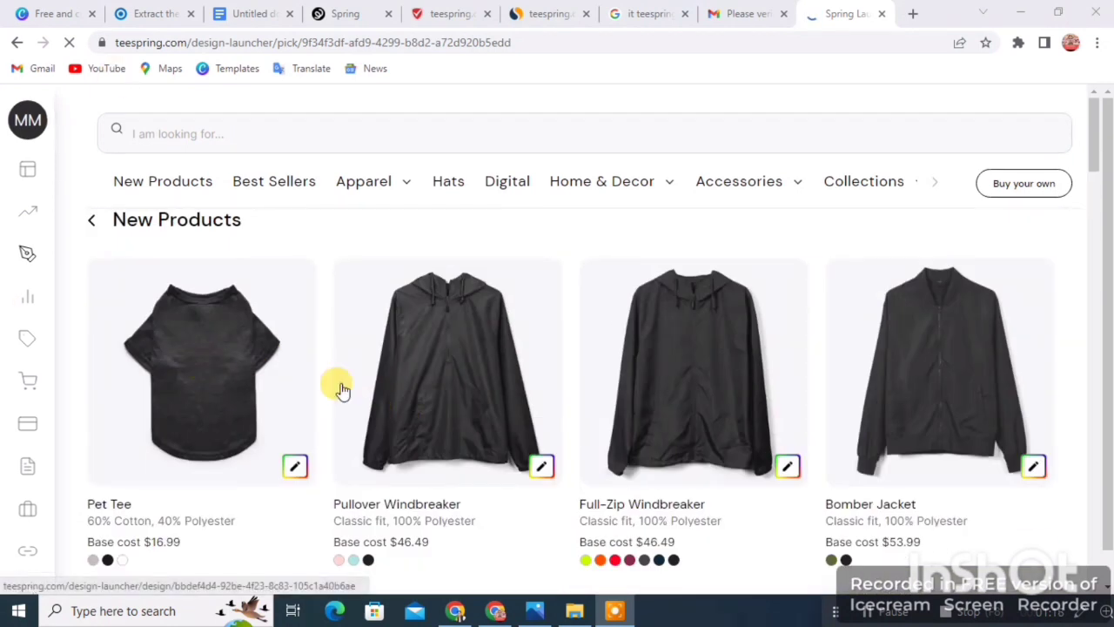
scroll(914, 384, "down", 3)
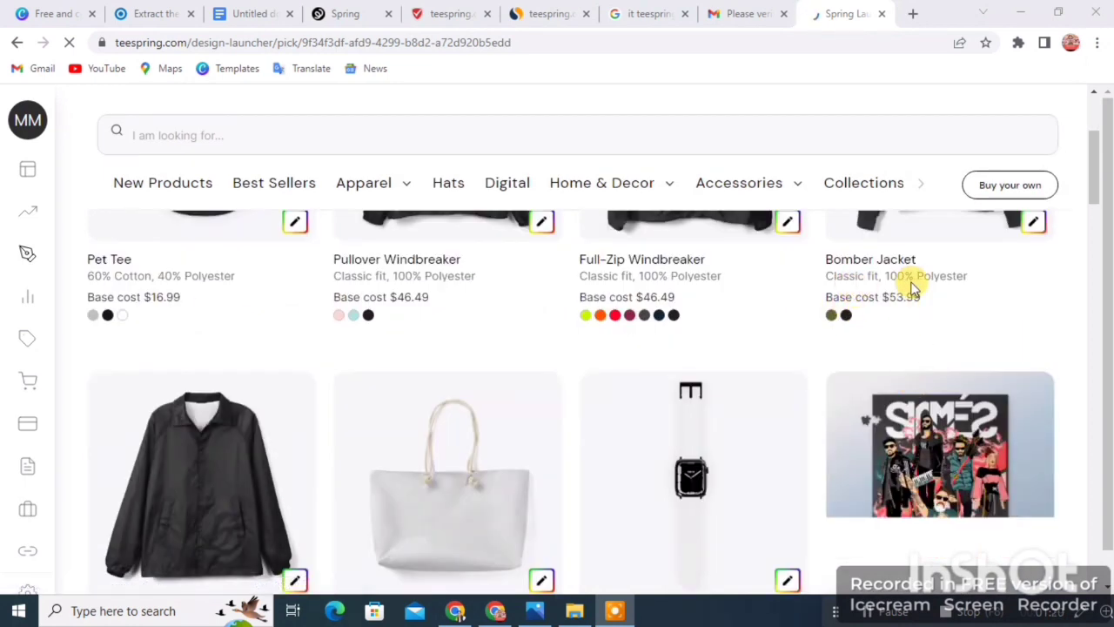
scroll(946, 291, "up", 2)
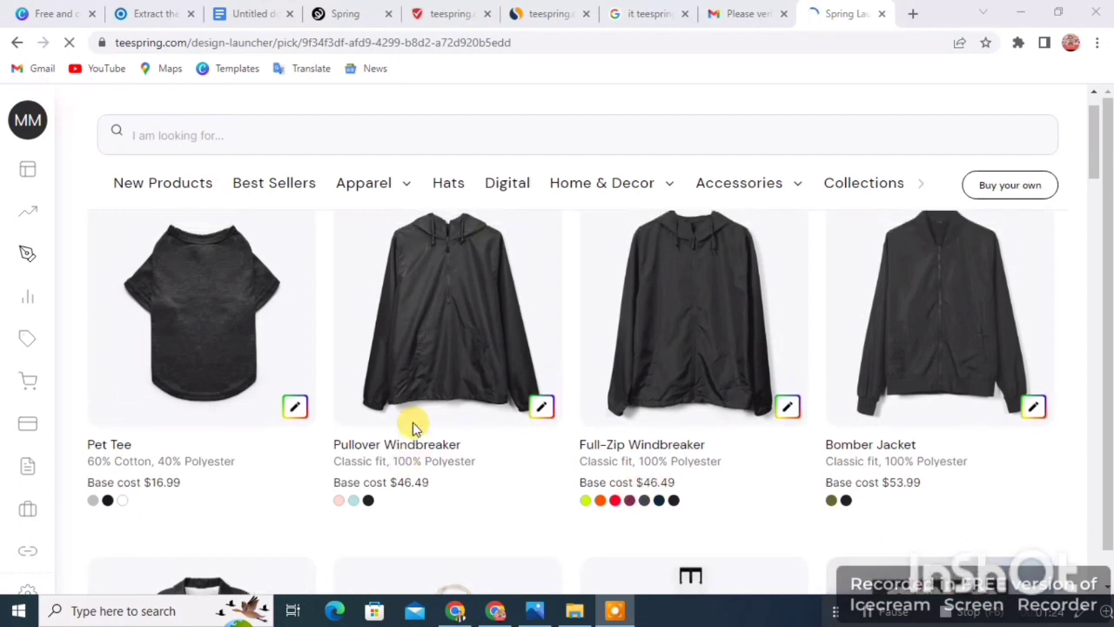
scroll(413, 423, "down", 4)
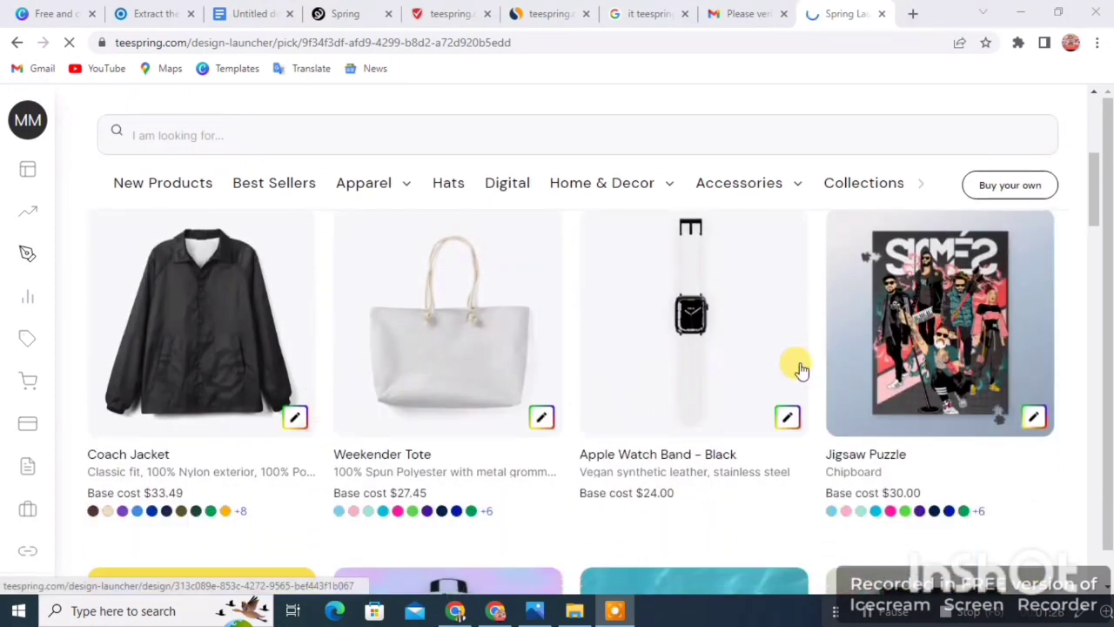
scroll(836, 368, "down", 3)
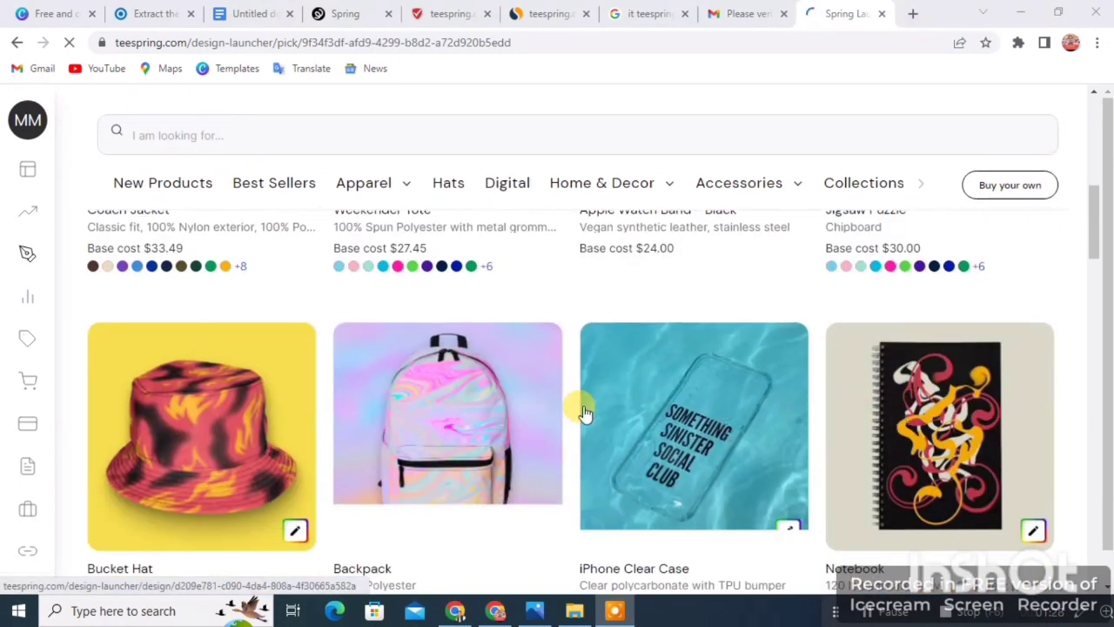
scroll(292, 427, "down", 4)
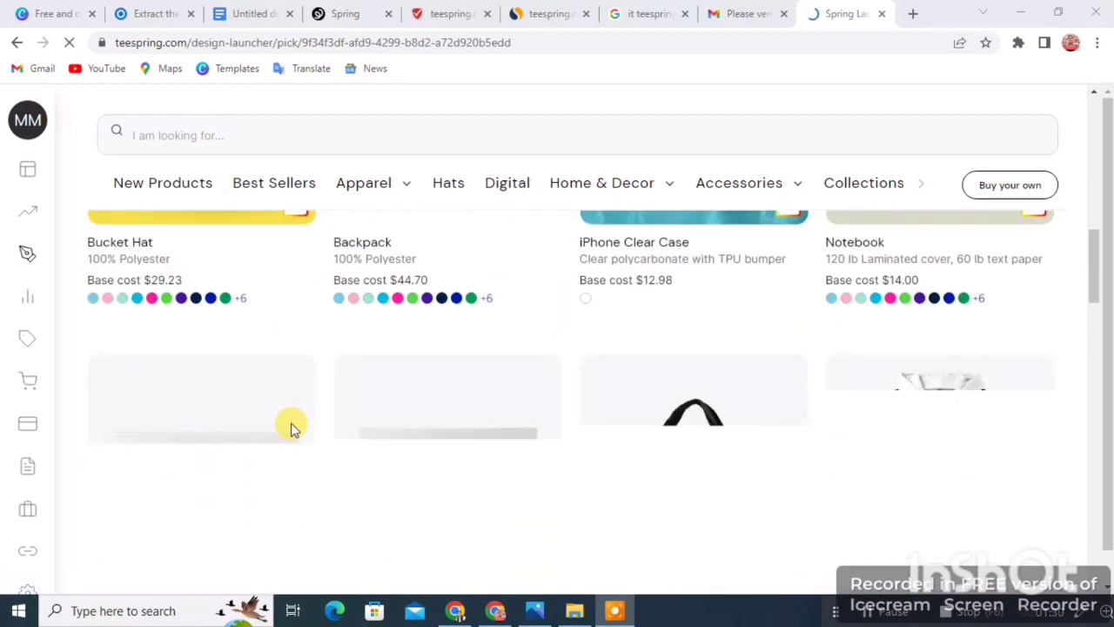
scroll(679, 501, "down", 2)
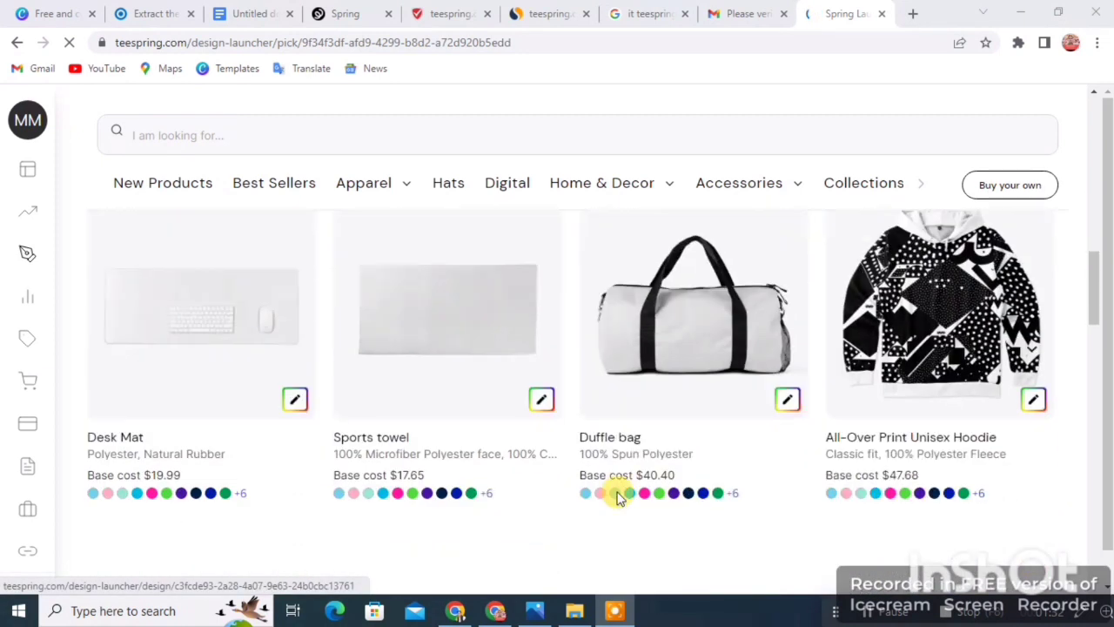
scroll(667, 428, "up", 5)
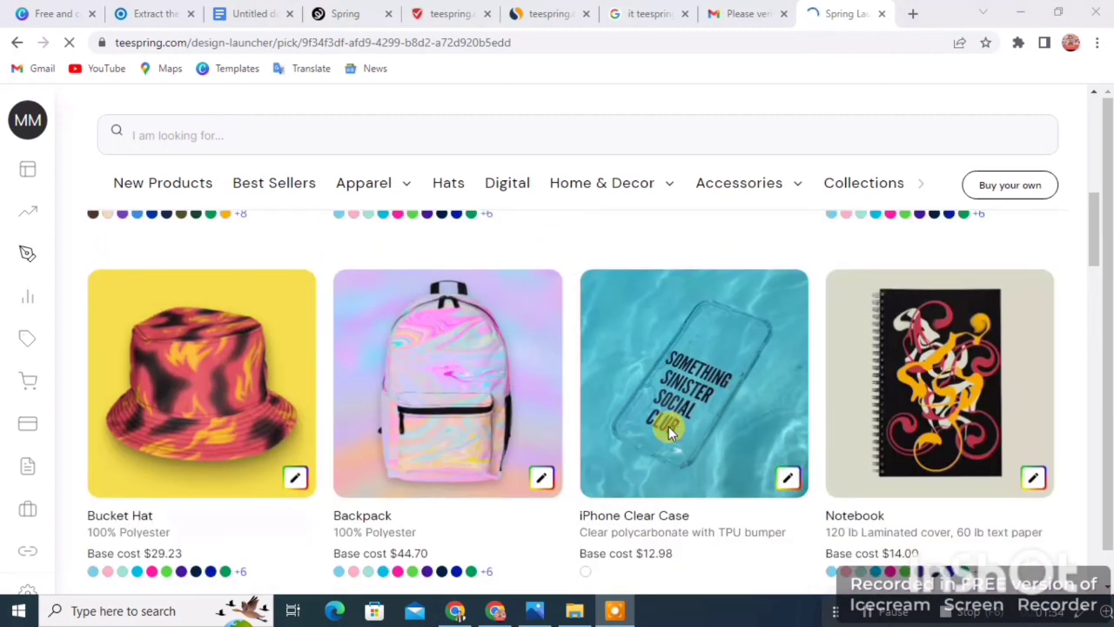
scroll(669, 427, "up", 8)
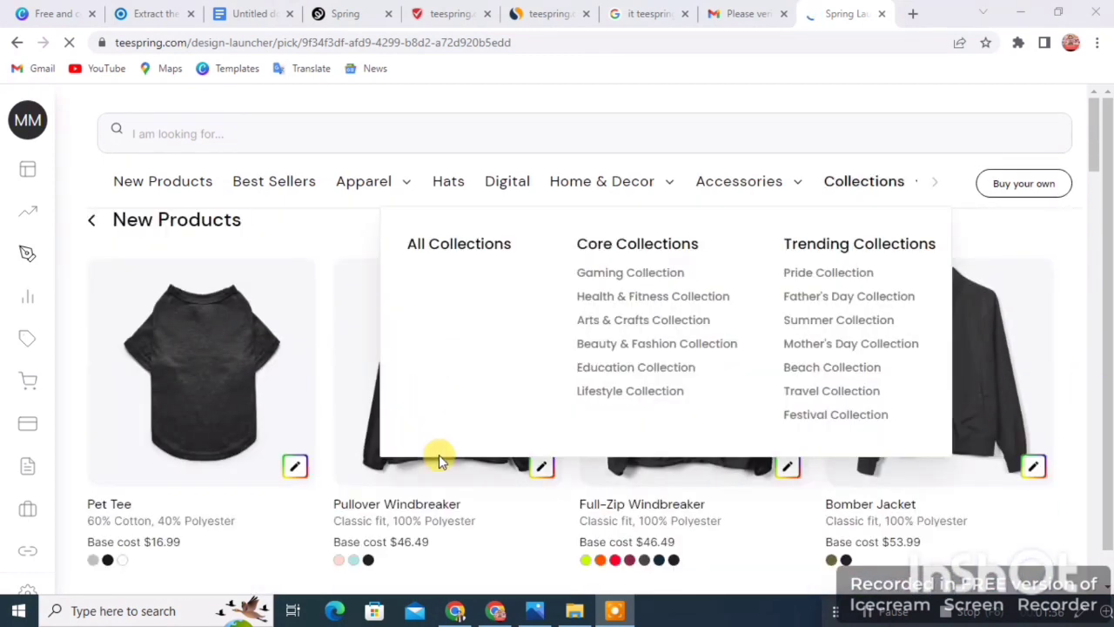
scroll(784, 492, "down", 5)
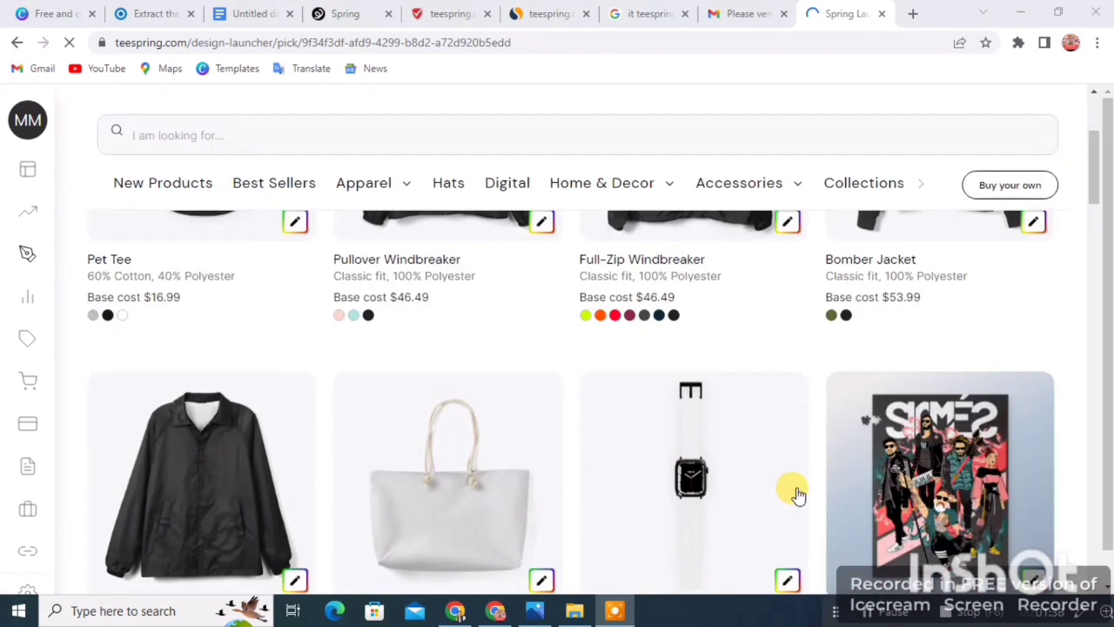
scroll(414, 478, "down", 3)
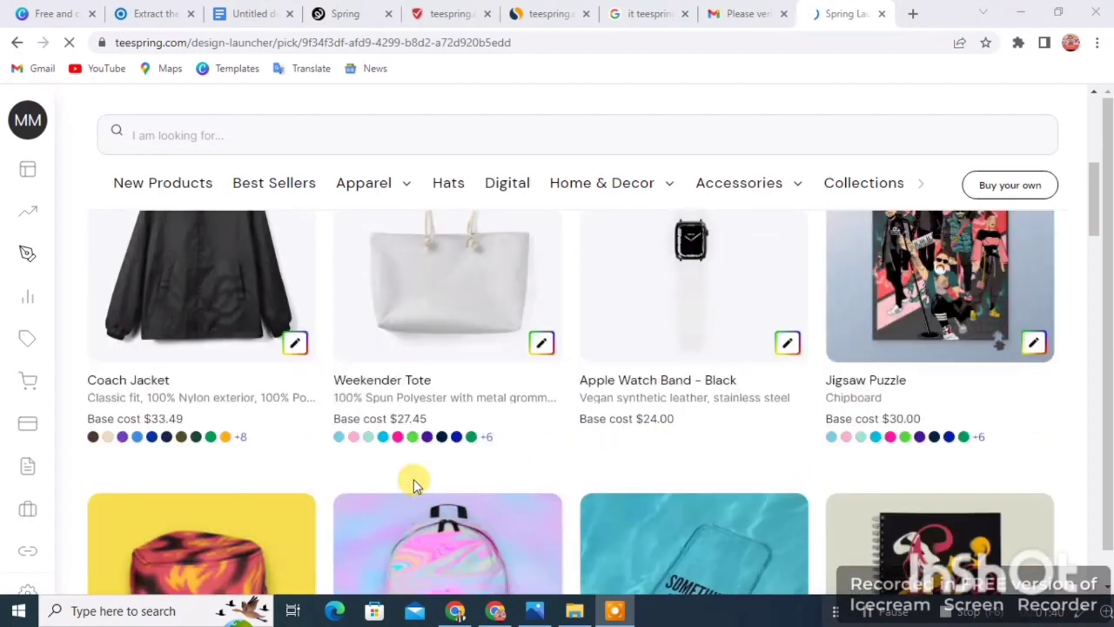
scroll(414, 479, "up", 5)
scroll(413, 479, "up", 3)
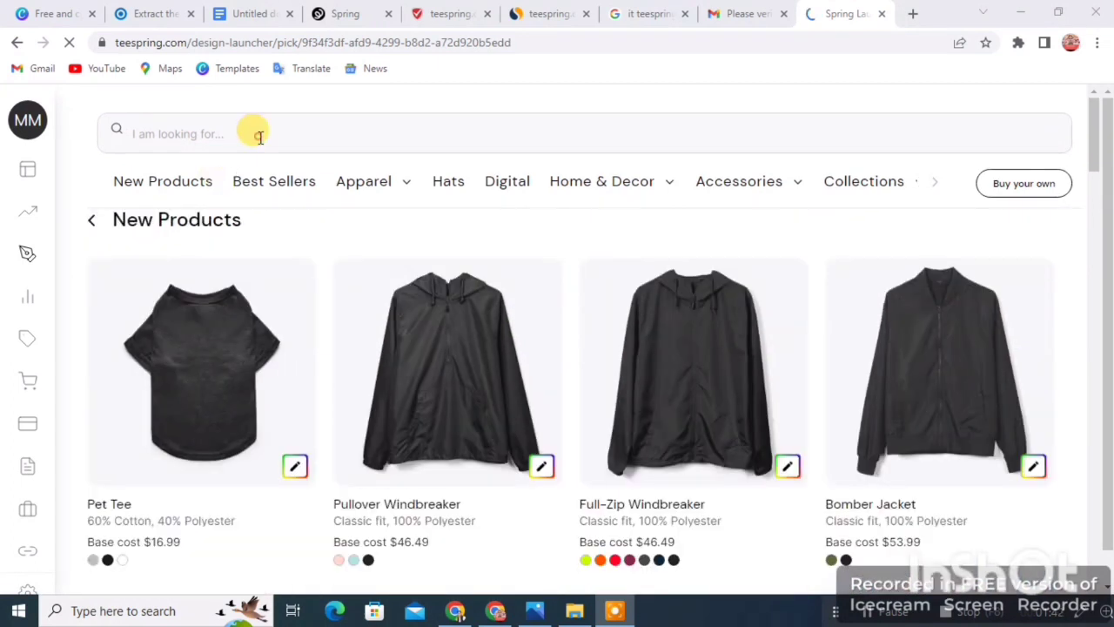
Search the product catalogue for "t shirt" and look through the matching products
left_click(258, 135)
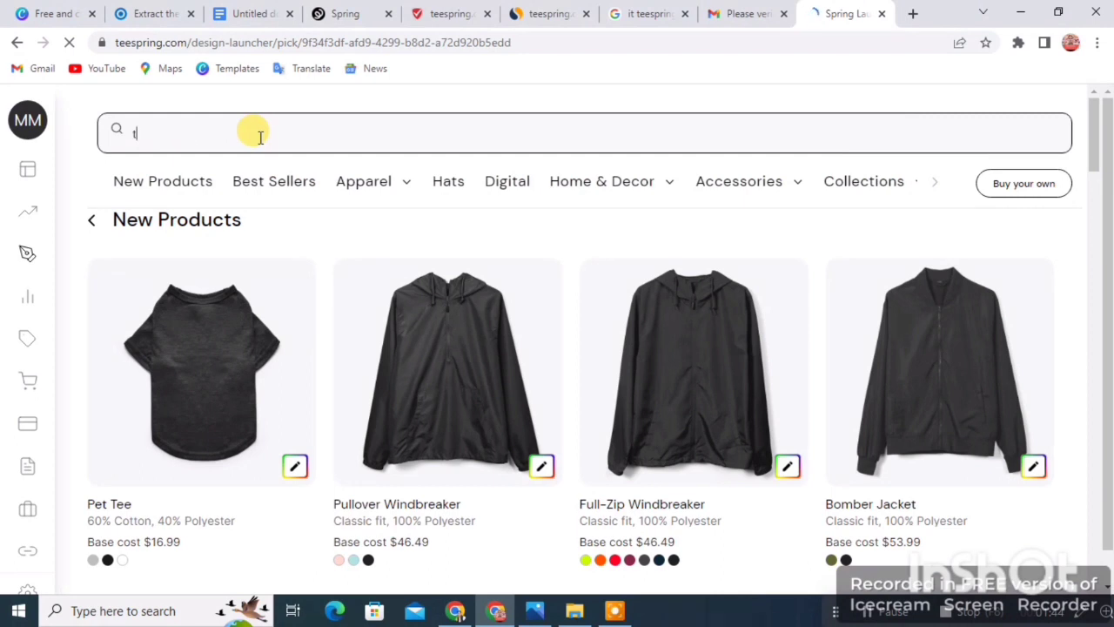
type("t sh")
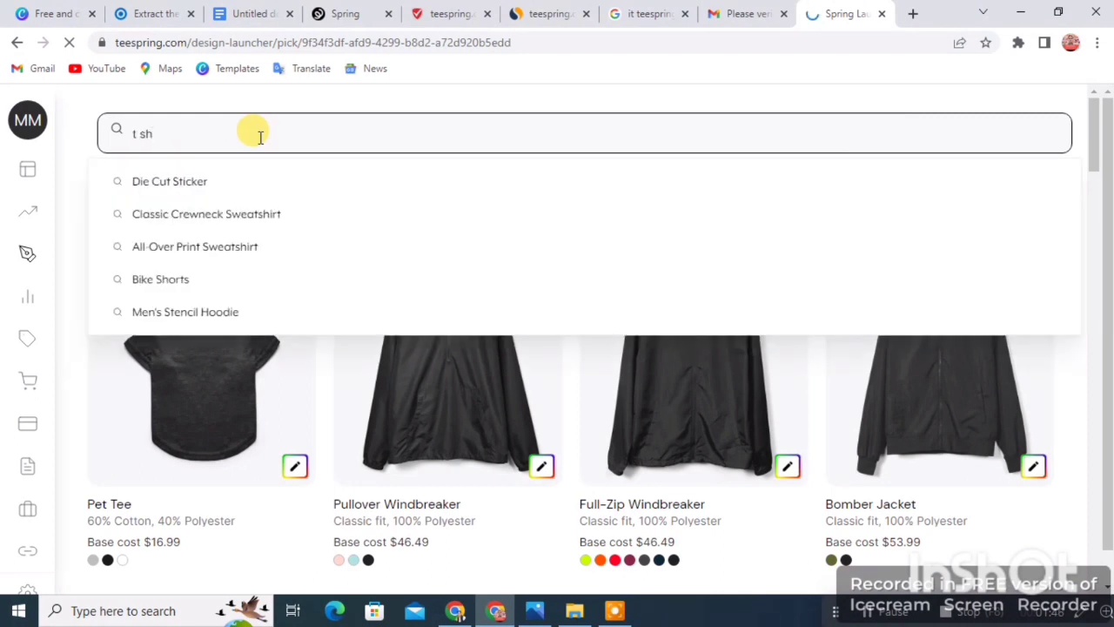
type("irt")
key("Return")
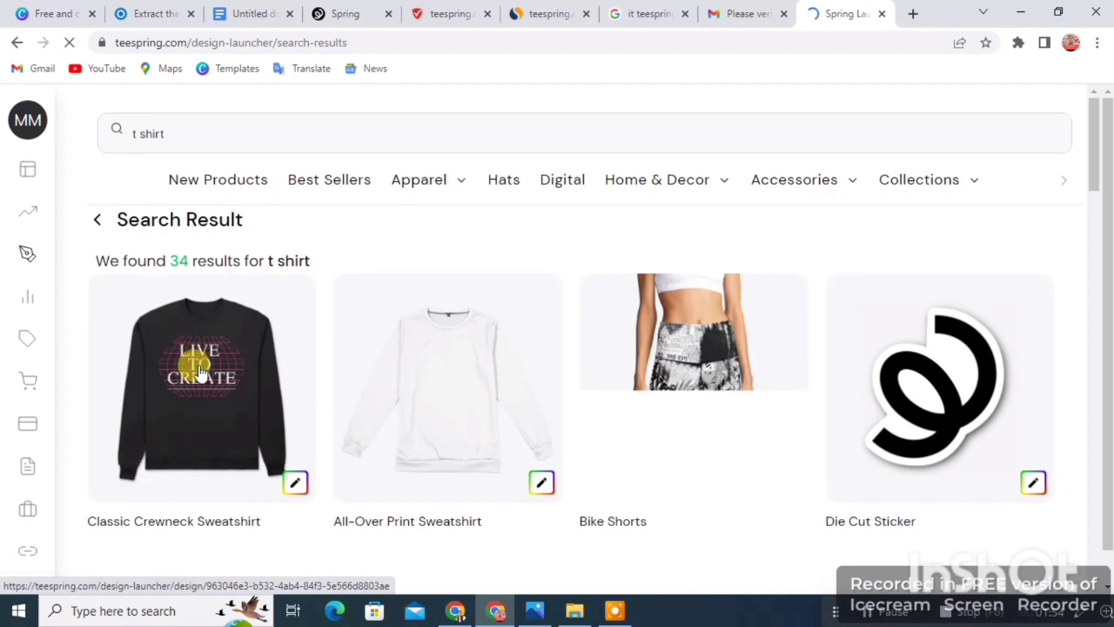
scroll(215, 441, "down", 1)
scroll(215, 442, "down", 1)
scroll(807, 374, "up", 2)
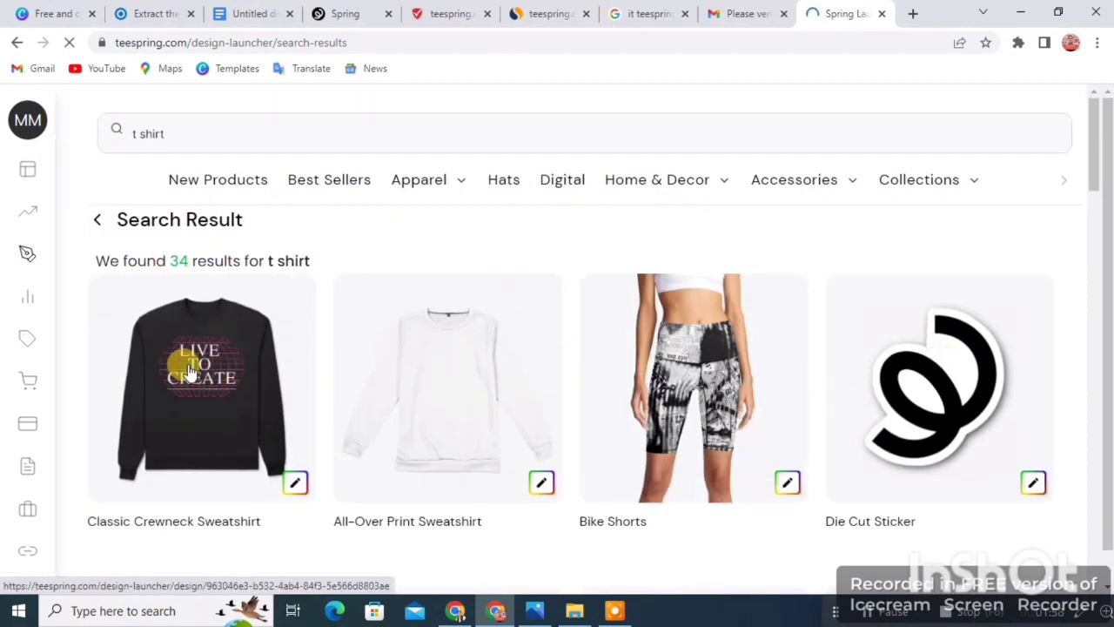
scroll(908, 420, "down", 4)
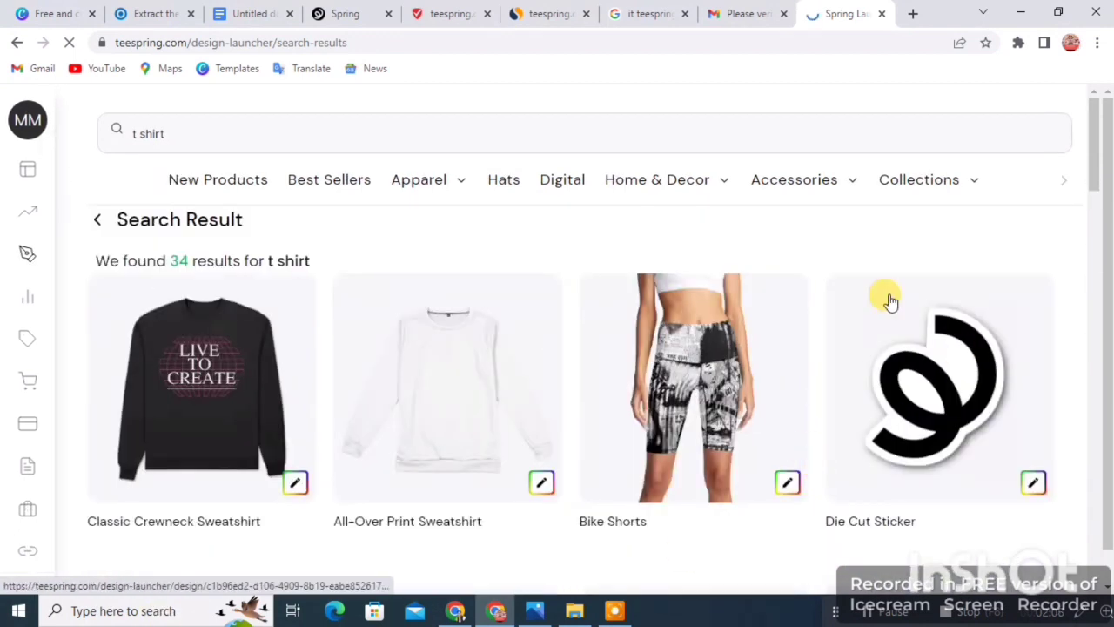
left_click(871, 614)
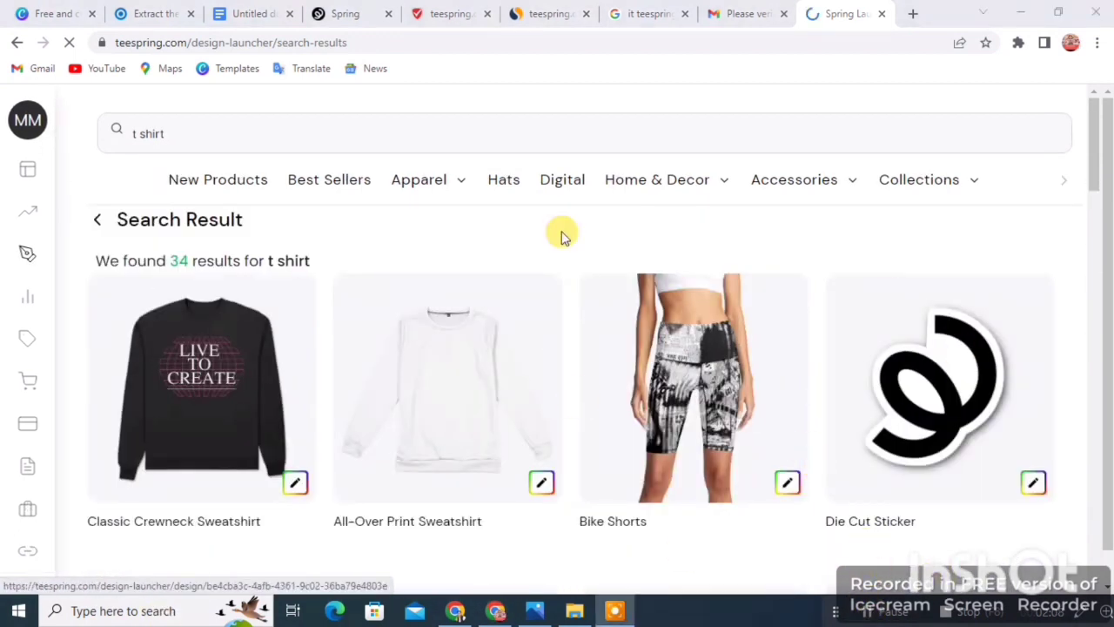
Open the T-Shirts category under Apparel and choose the Classic Tee for designing
mouse_move(431, 185)
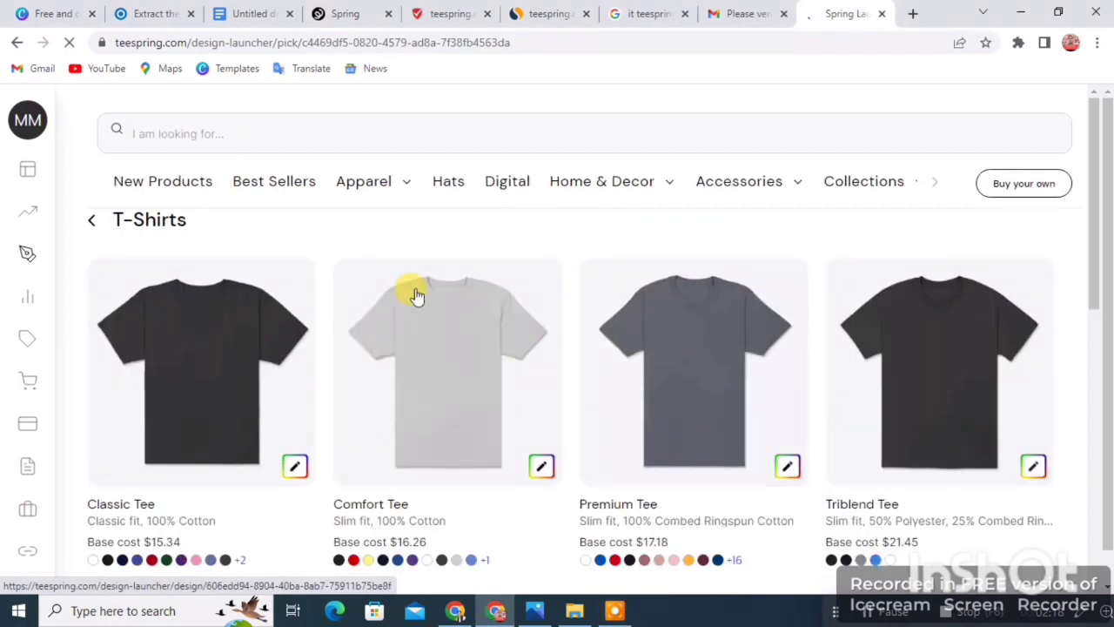
left_click(241, 392)
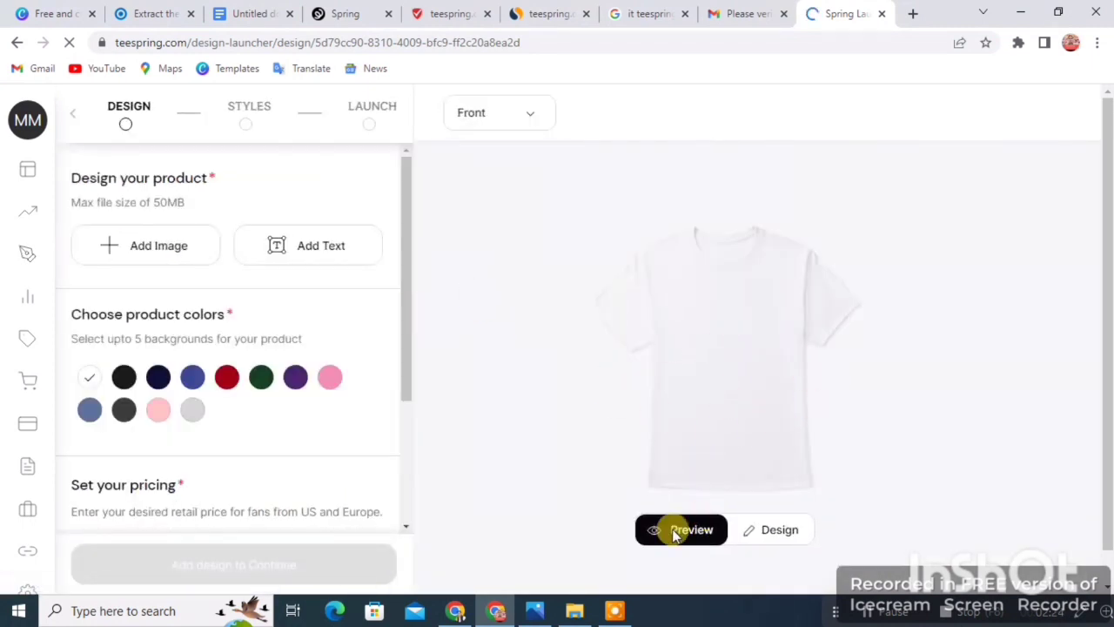
Try purple, green, red and blue as product colors for the Classic Tee and deselect them again
left_click(300, 381)
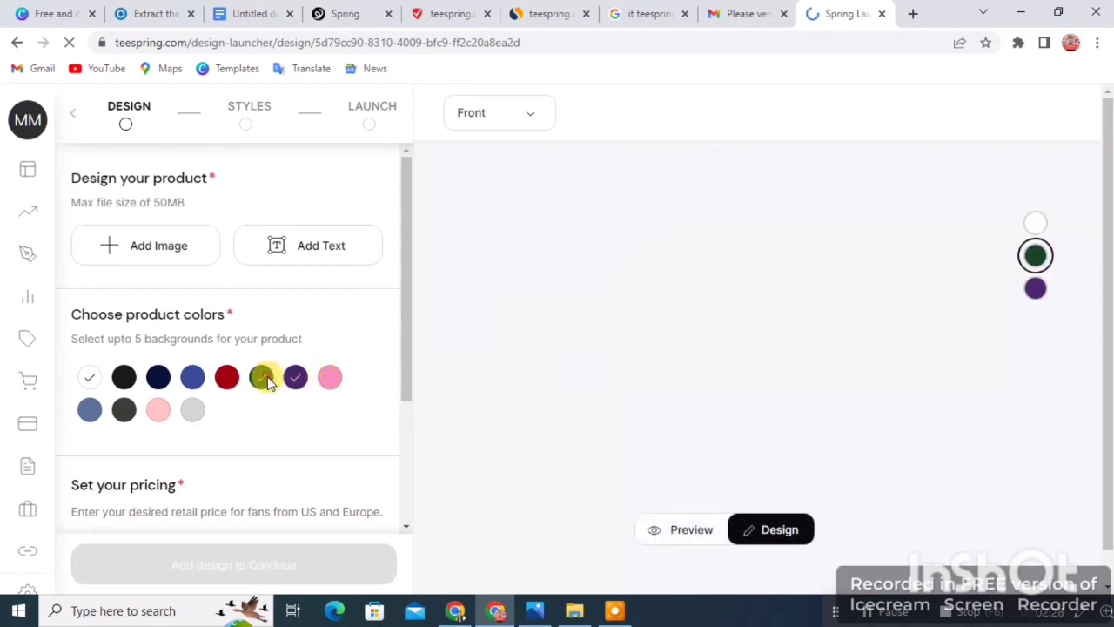
left_click(224, 379)
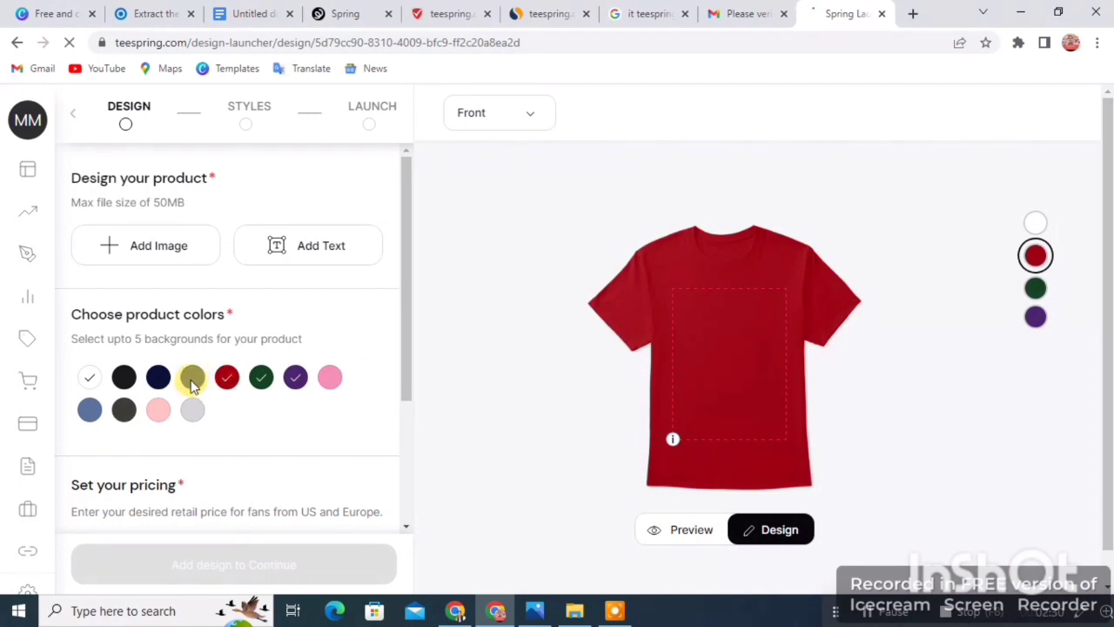
left_click(193, 378)
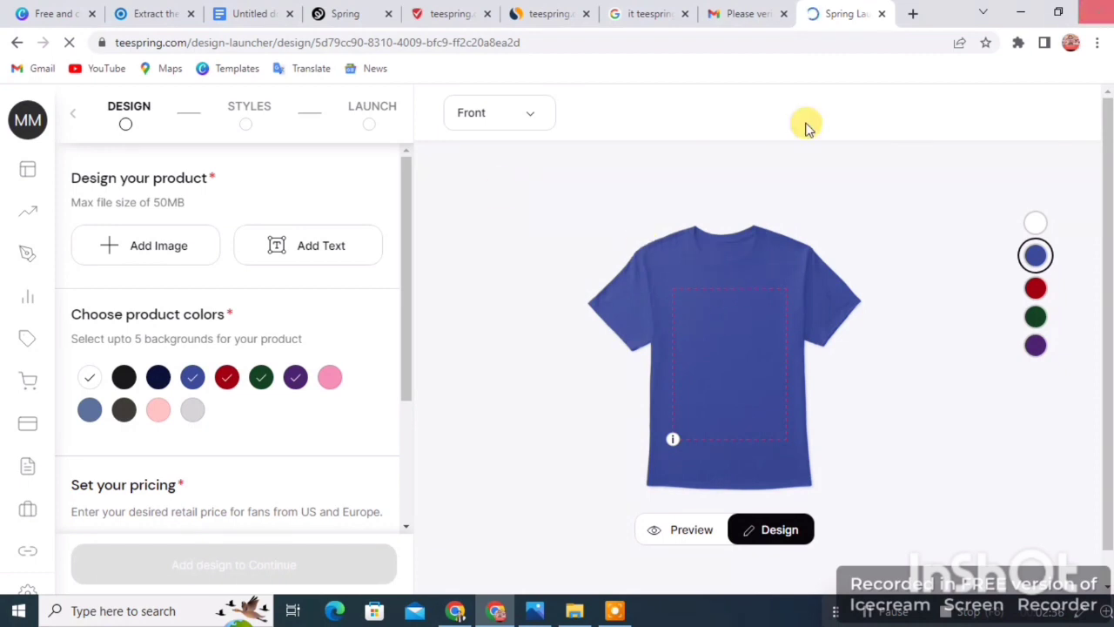
left_click(293, 384)
left_click(261, 379)
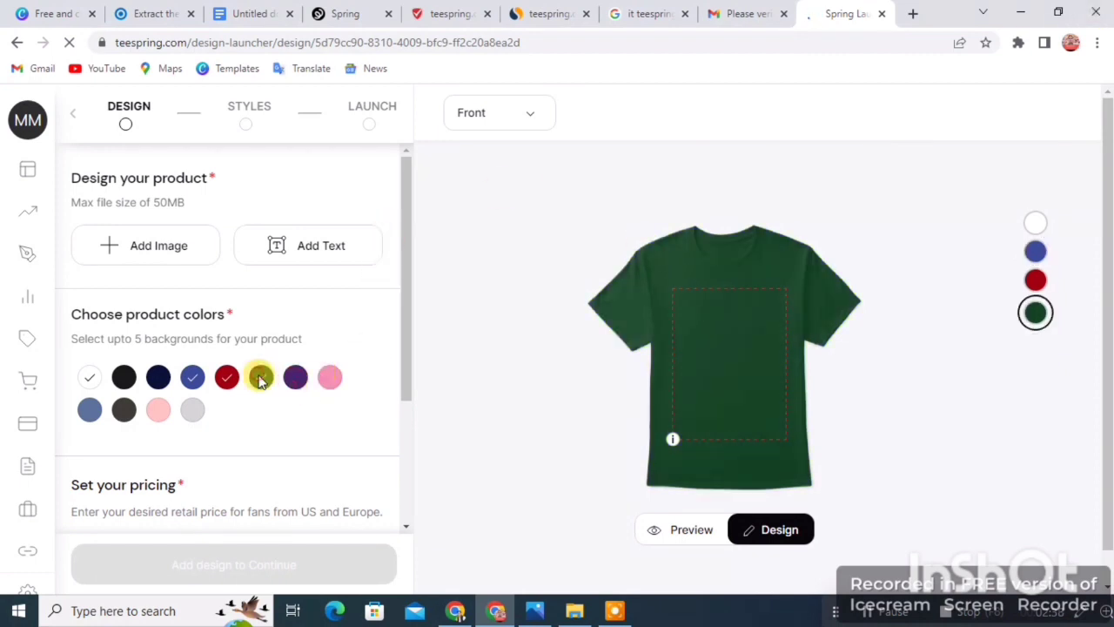
left_click(179, 380)
left_click(226, 376)
Add navy, black and blue to the Classic Tee's product colors and check the printable area marker on the shirt
left_click(159, 379)
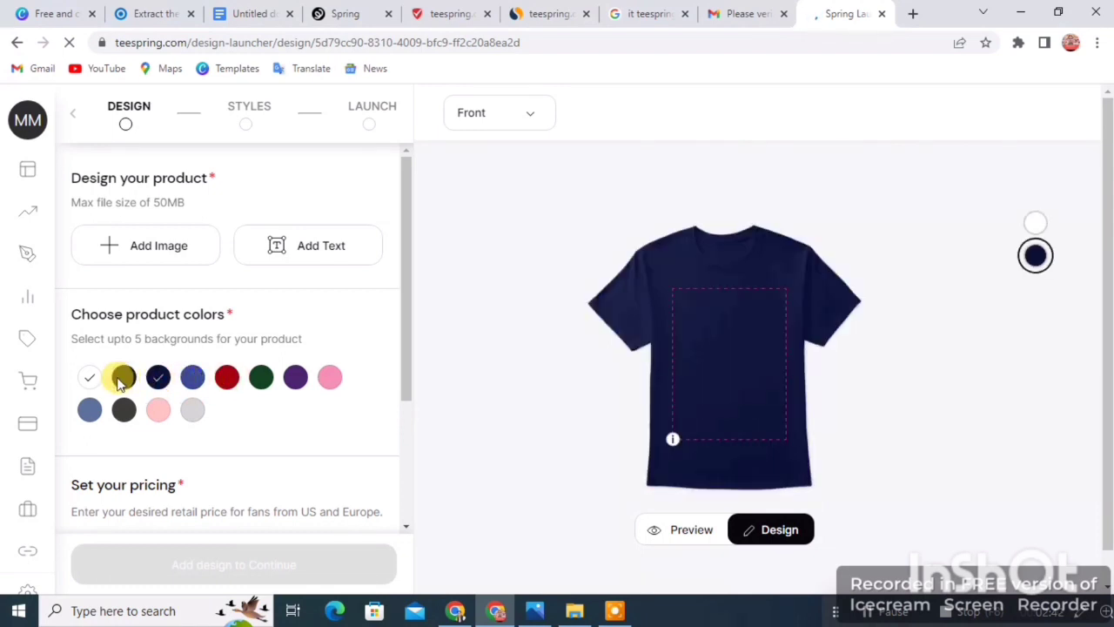
left_click(122, 378)
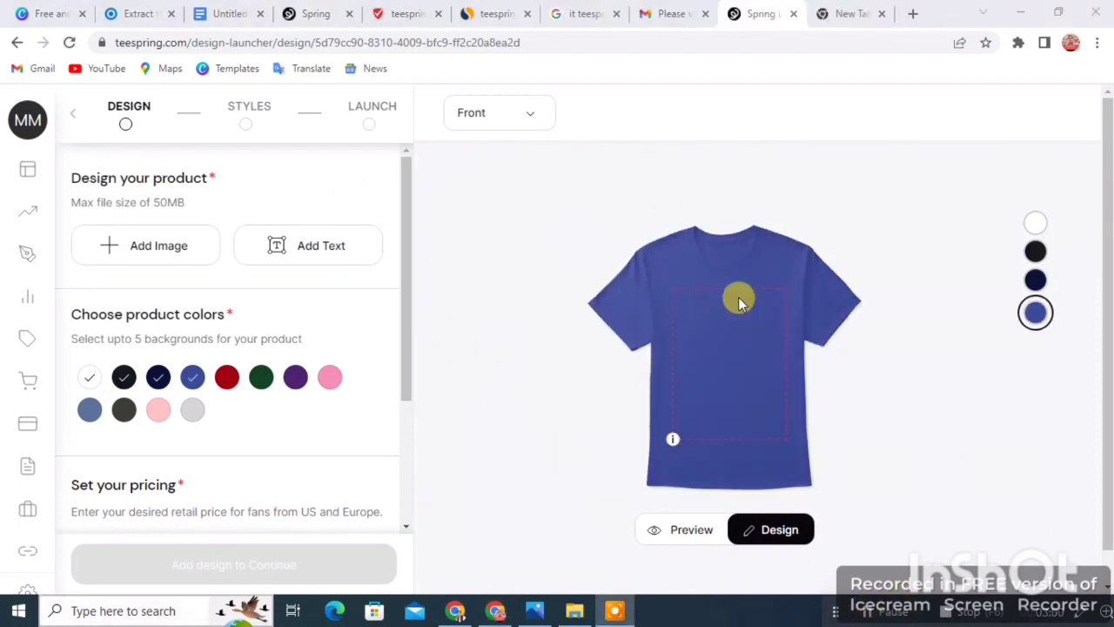
mouse_move(675, 439)
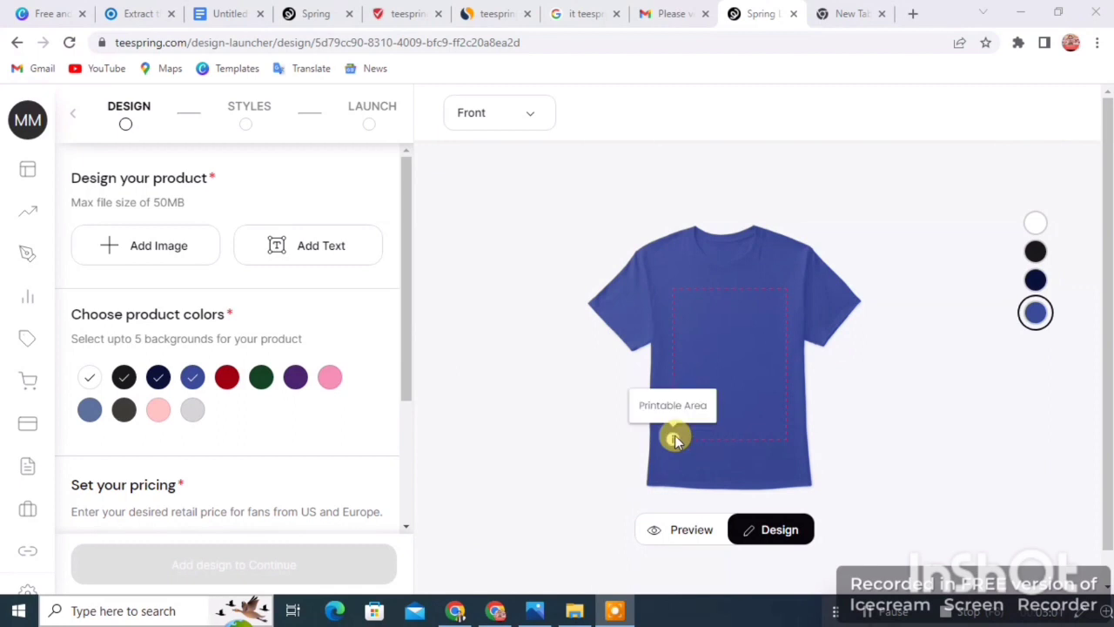
Switch to the new tab, open Canva, find the T-Shirt design type and browse its T-shirt templates
left_click(849, 14)
left_click(648, 444)
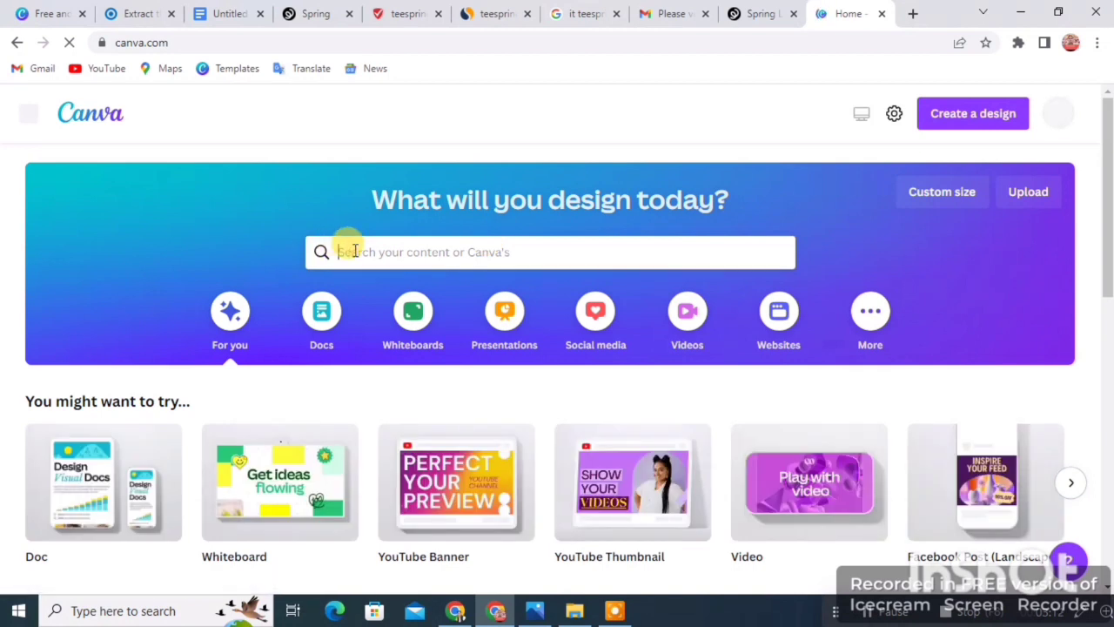
type("t")
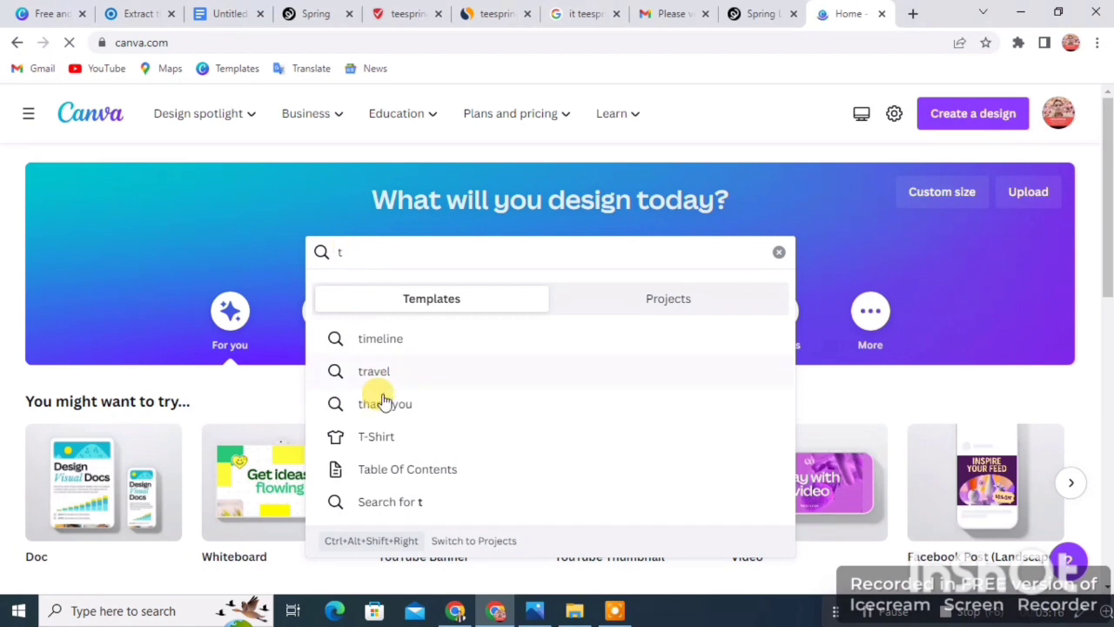
left_click(384, 445)
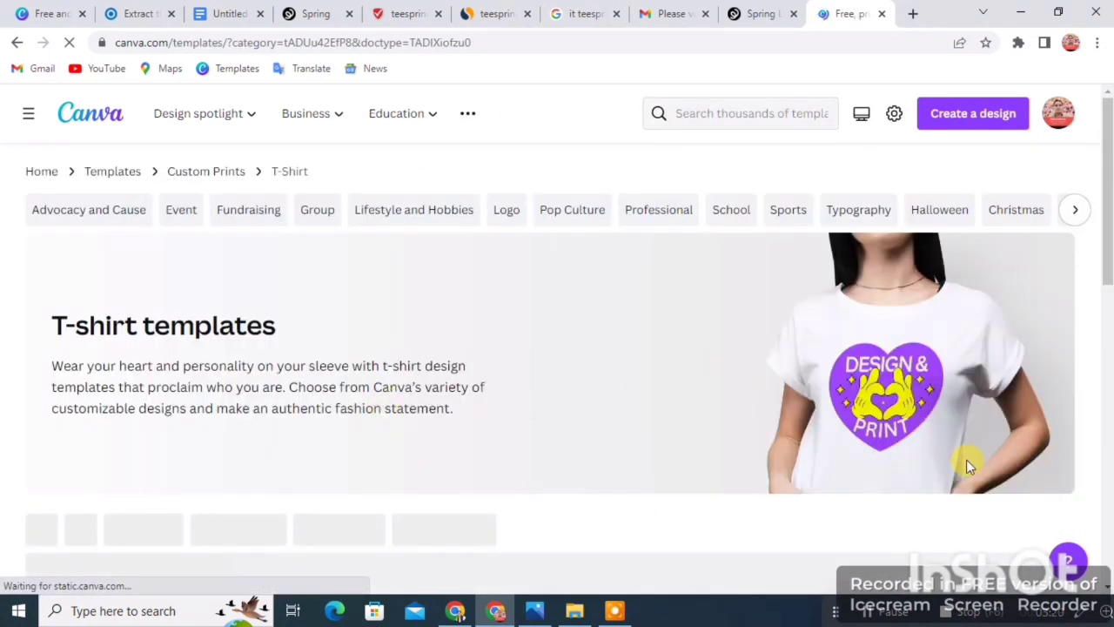
scroll(783, 322, "down", 4)
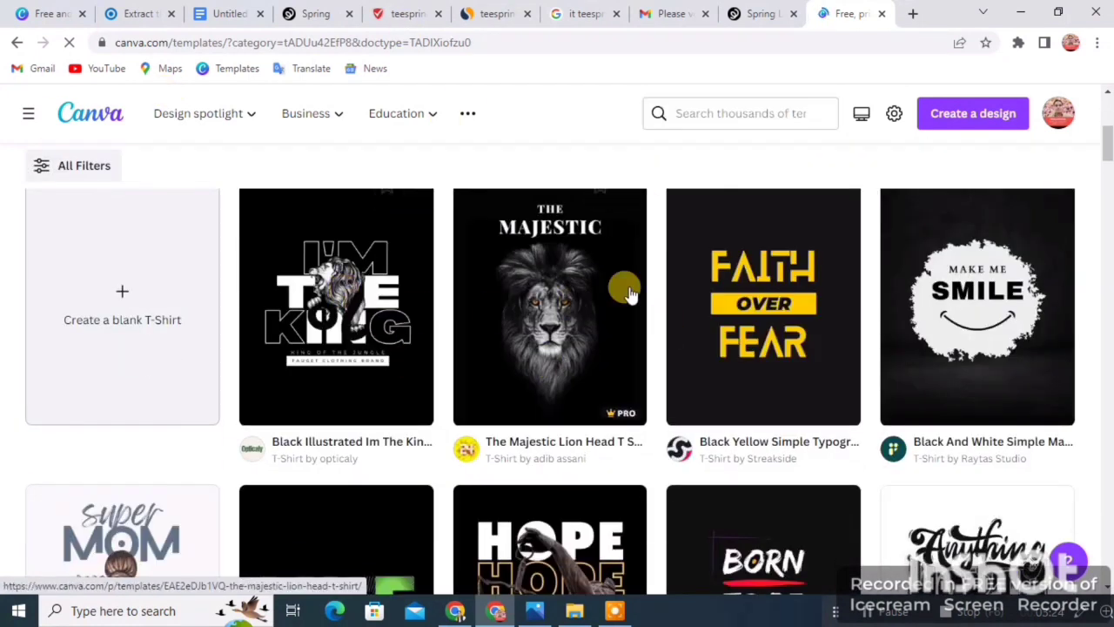
scroll(687, 294, "down", 3)
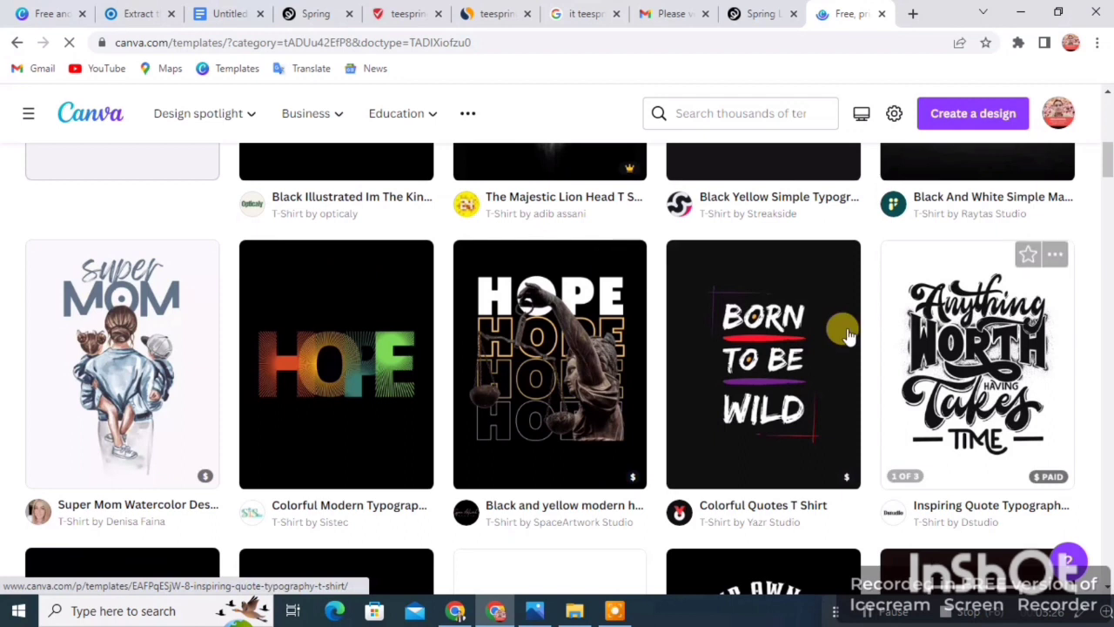
Browse the T-shirt template gallery for a design suited to printing on the tee
scroll(300, 377, "down", 2)
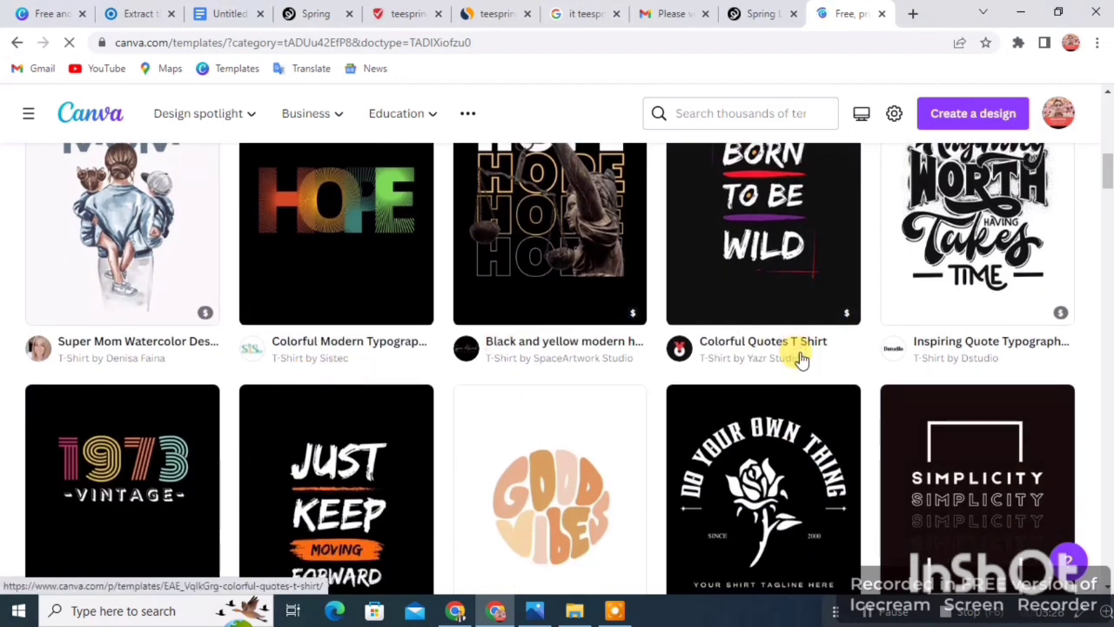
scroll(498, 360, "down", 5)
scroll(448, 358, "up", 3)
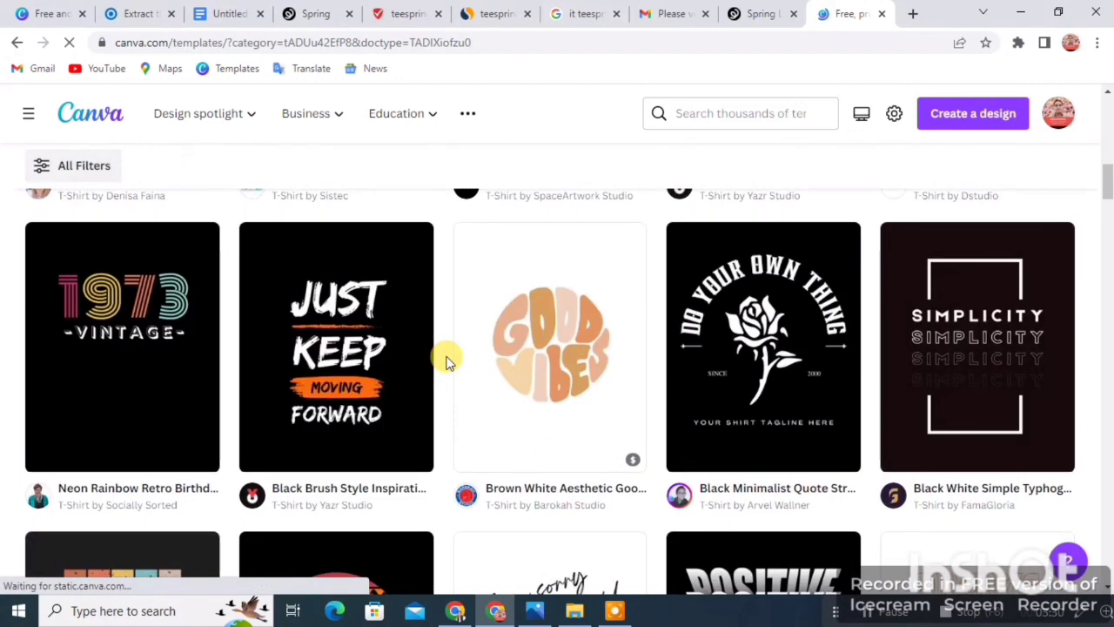
scroll(446, 361, "down", 2)
scroll(696, 438, "down", 5)
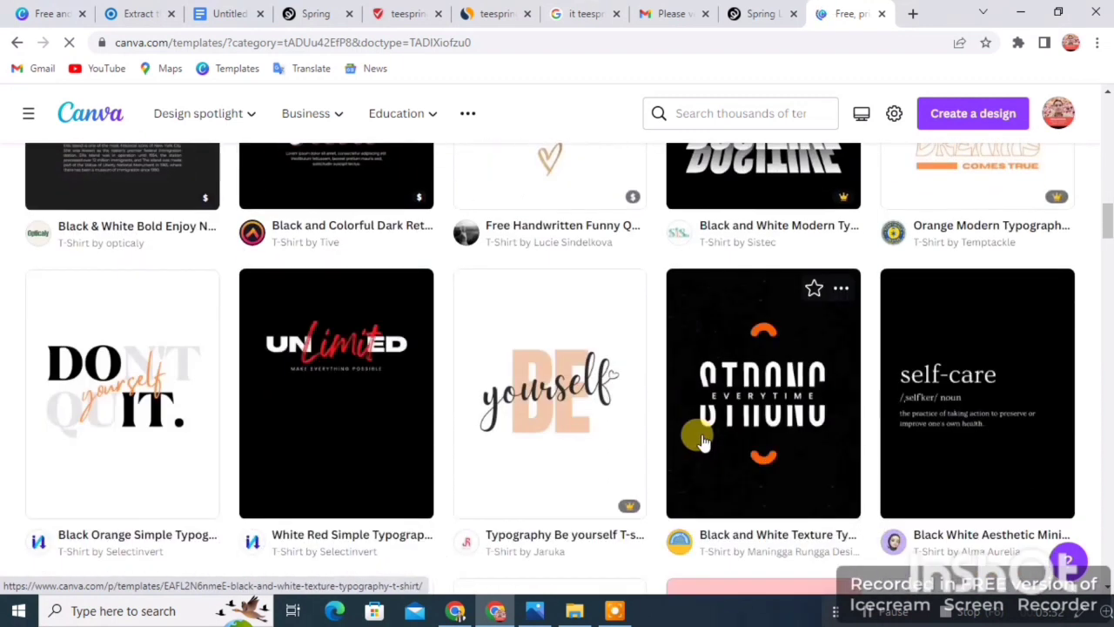
scroll(714, 407, "down", 3)
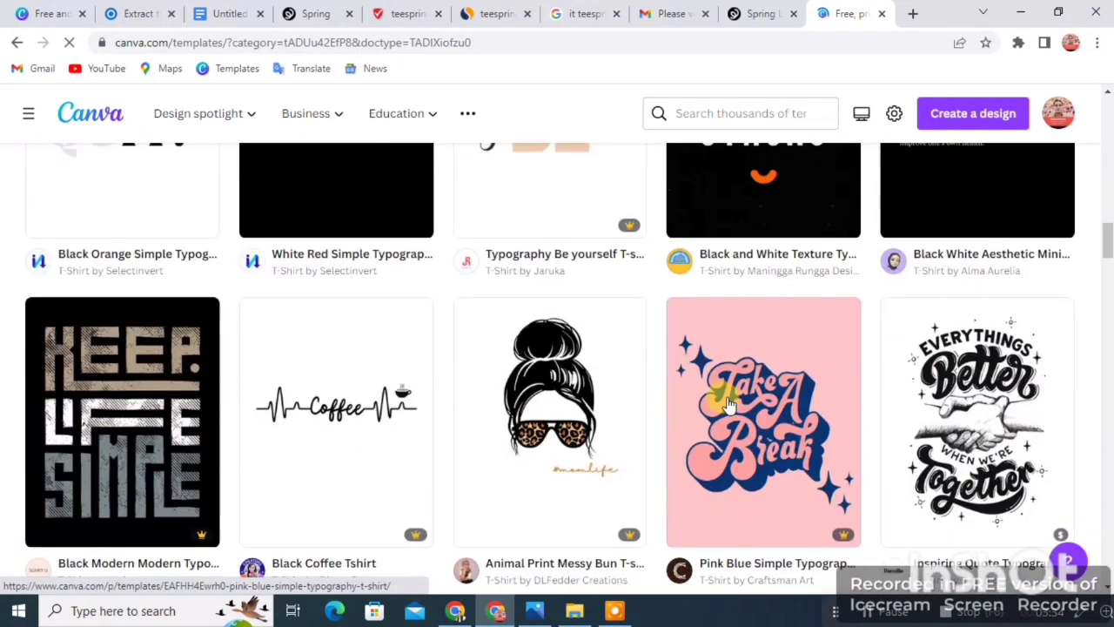
scroll(653, 294, "down", 3)
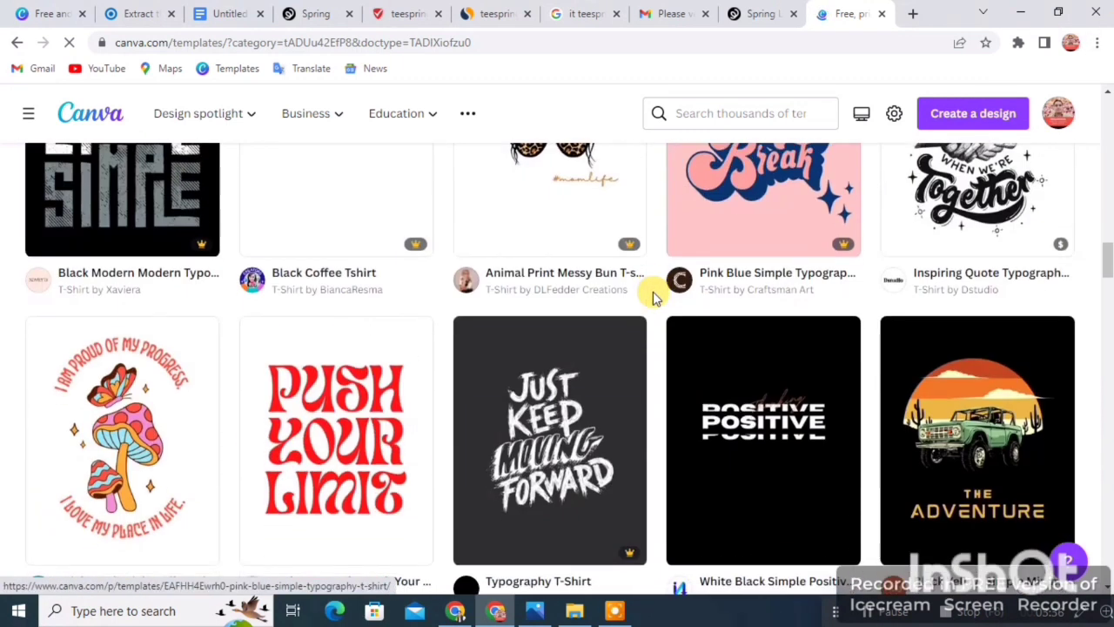
scroll(655, 296, "down", 3)
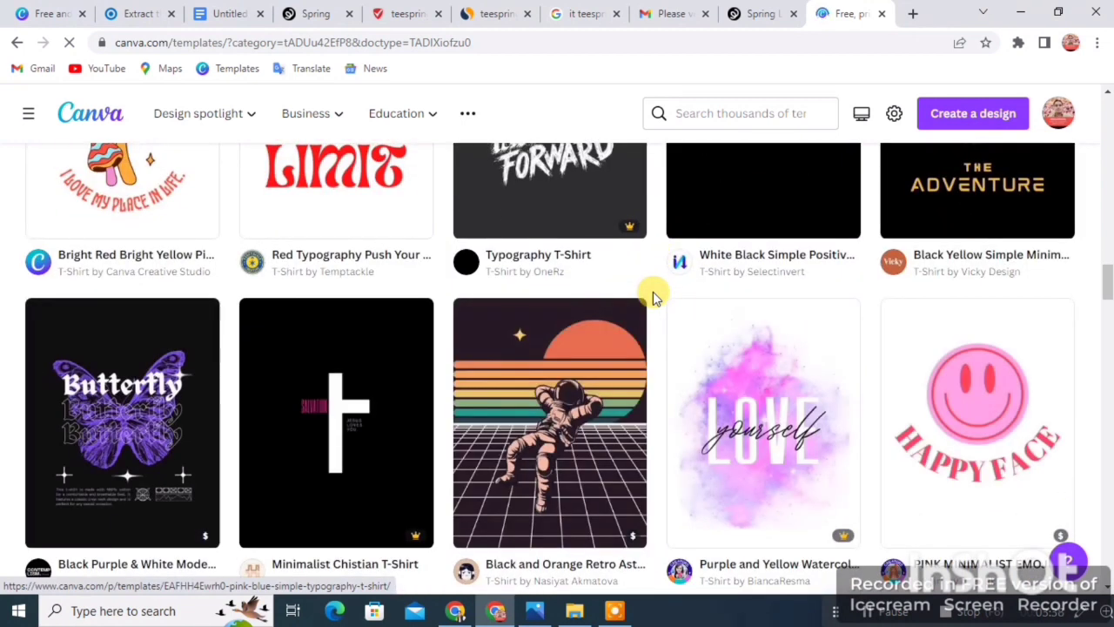
scroll(706, 413, "down", 3)
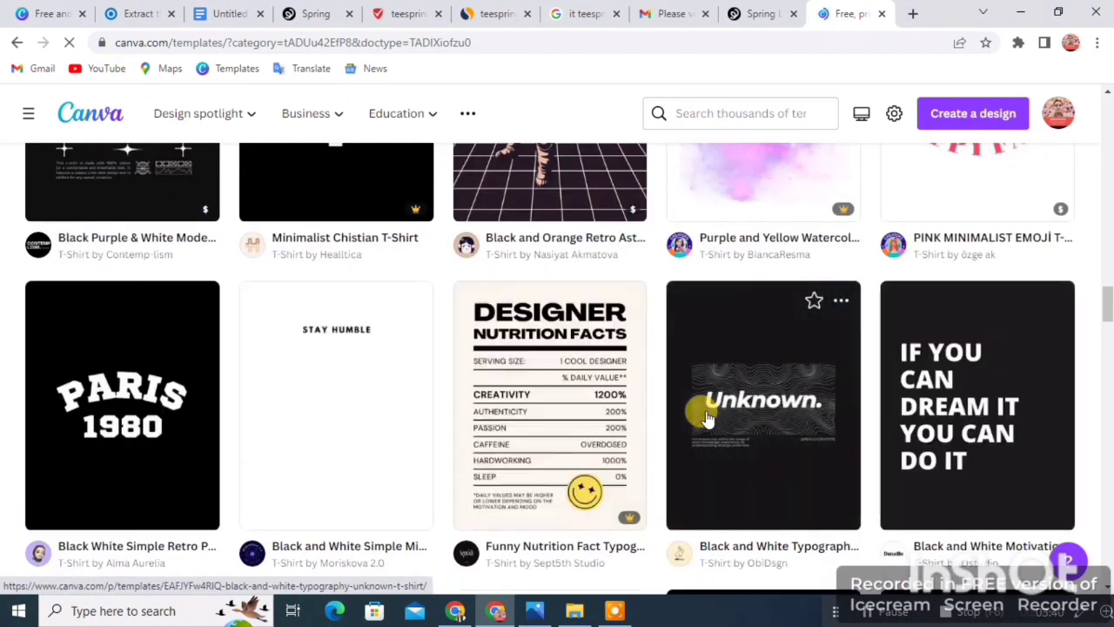
Go back to the Black Brush Style Inspirational Quote T Shirt template and open it for customizing
scroll(705, 418, "up", 15)
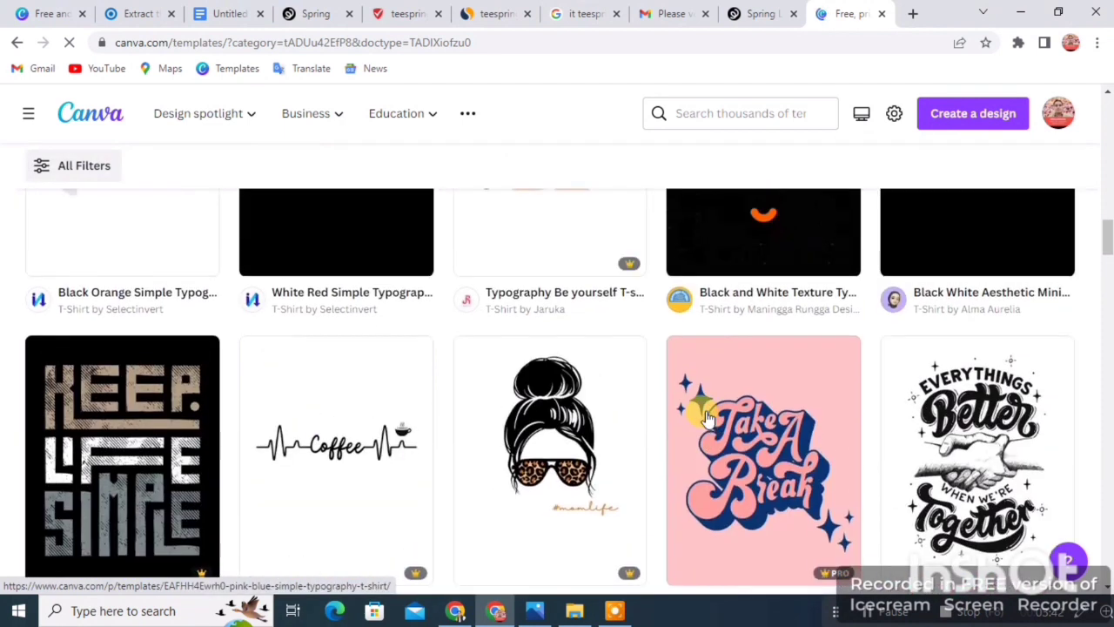
scroll(705, 418, "down", 4)
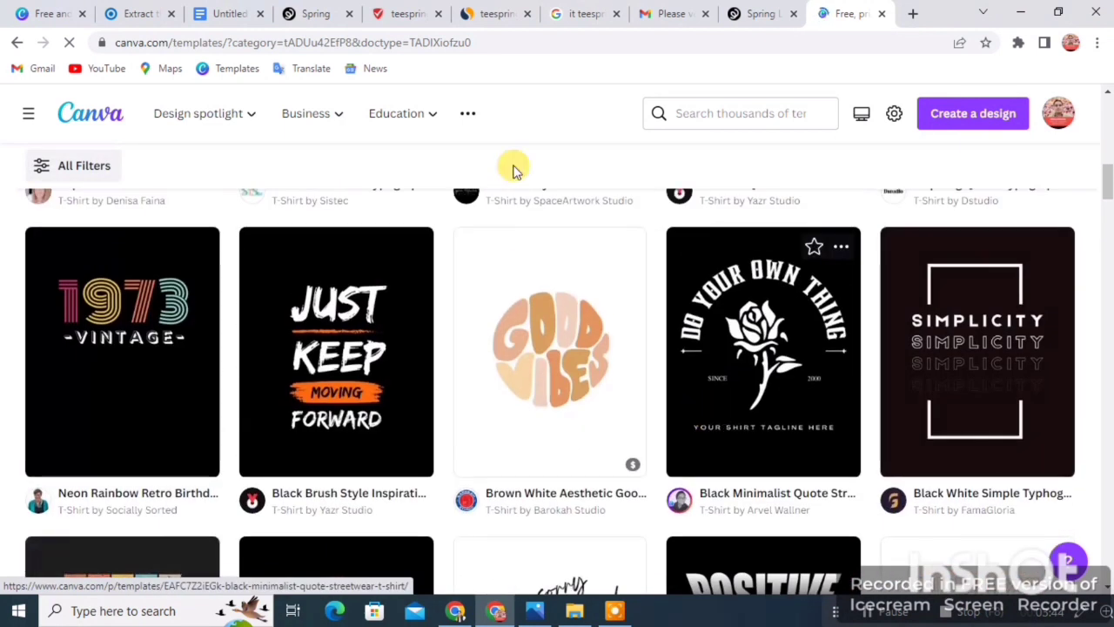
left_click(311, 336)
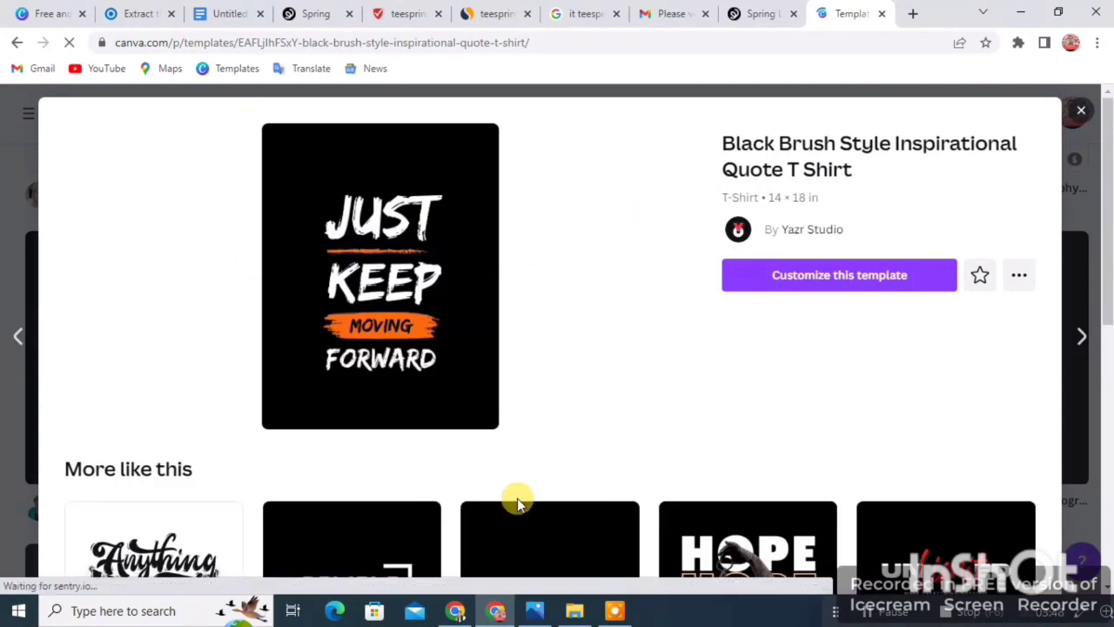
left_click(812, 273)
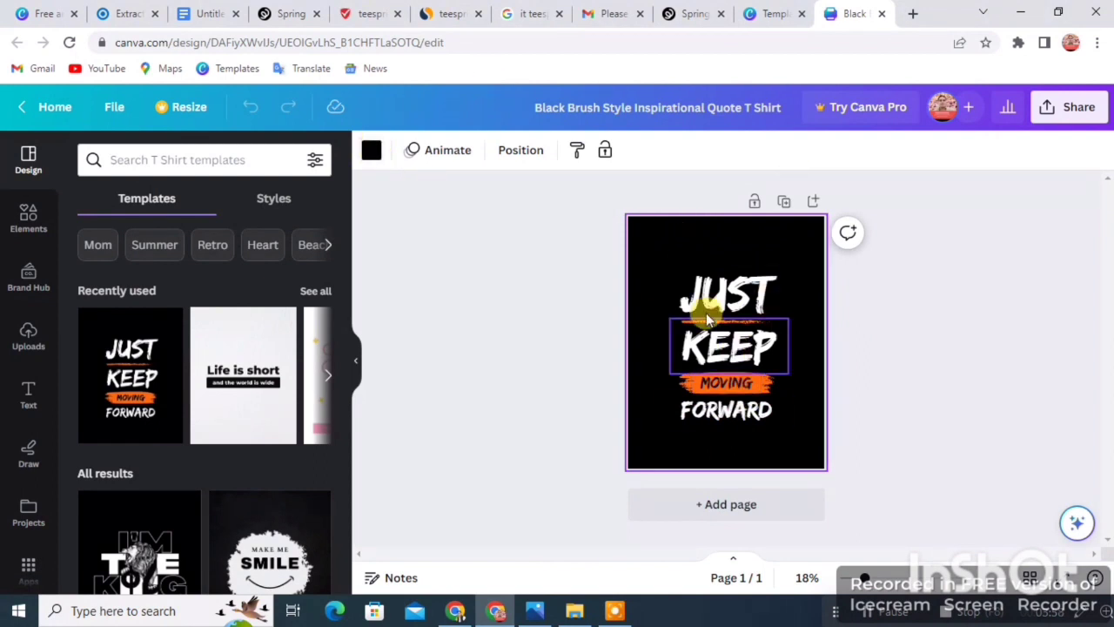
Switch to the Spring design launcher and remove navy and blue from the tee's product colors
left_click(689, 11)
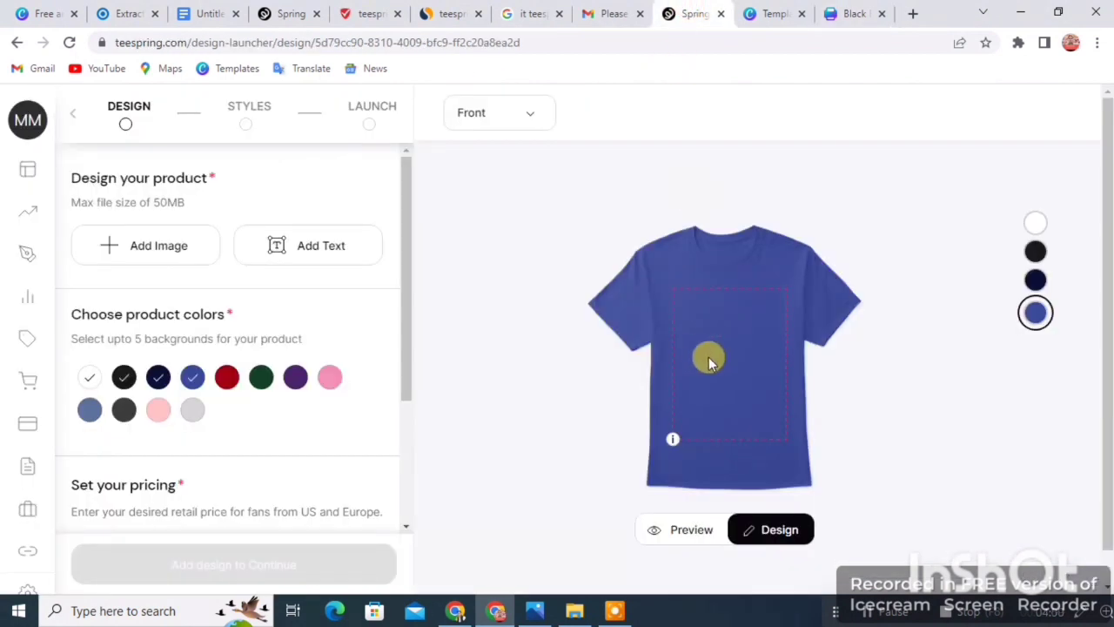
left_click(158, 376)
left_click(192, 378)
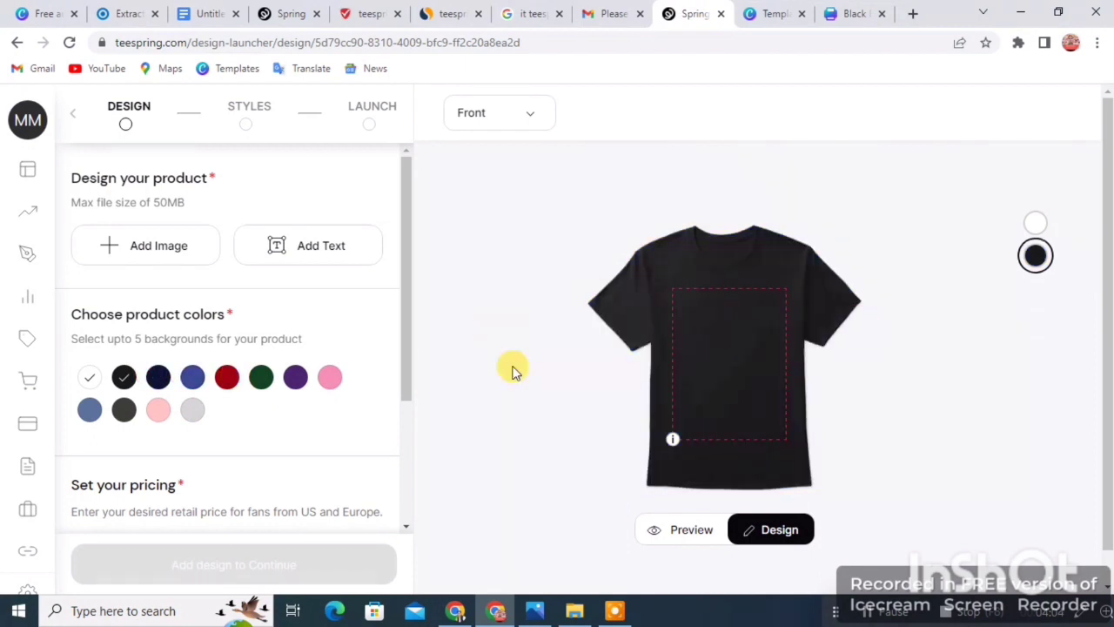
Switch back to the Canva design and increase the font size of the word JUST to 256
left_click(889, 8)
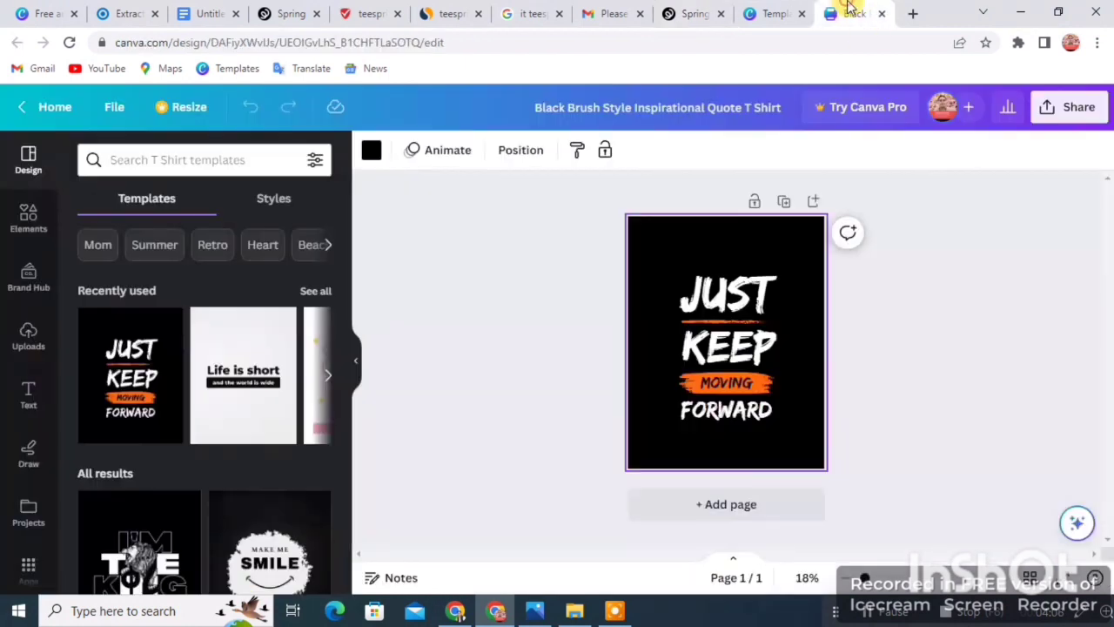
left_click(719, 296)
left_click(707, 356)
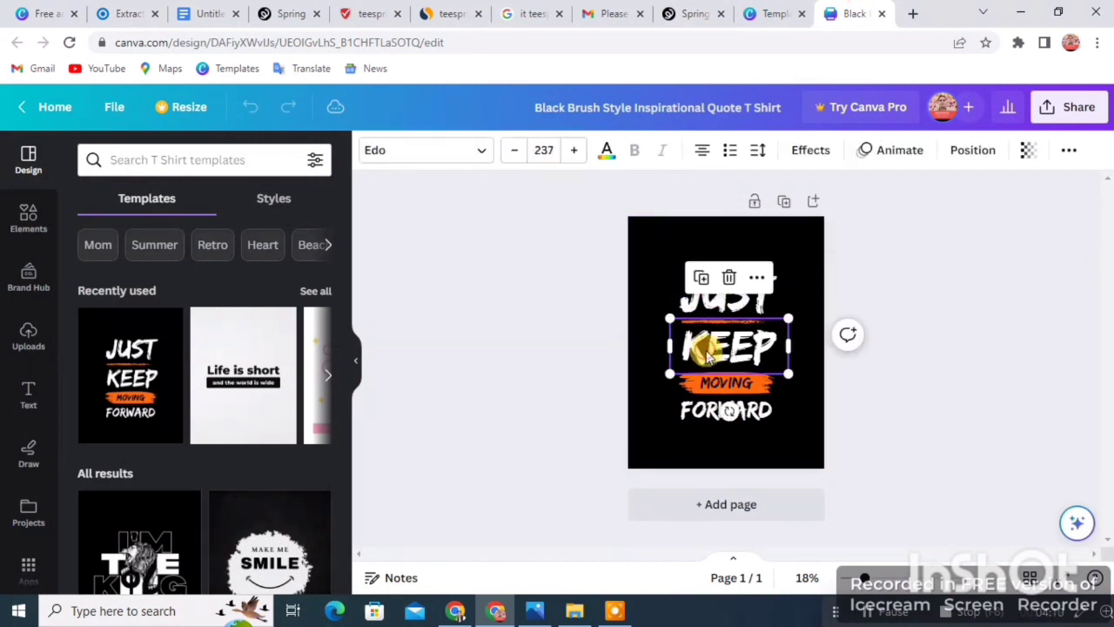
double_click(721, 298)
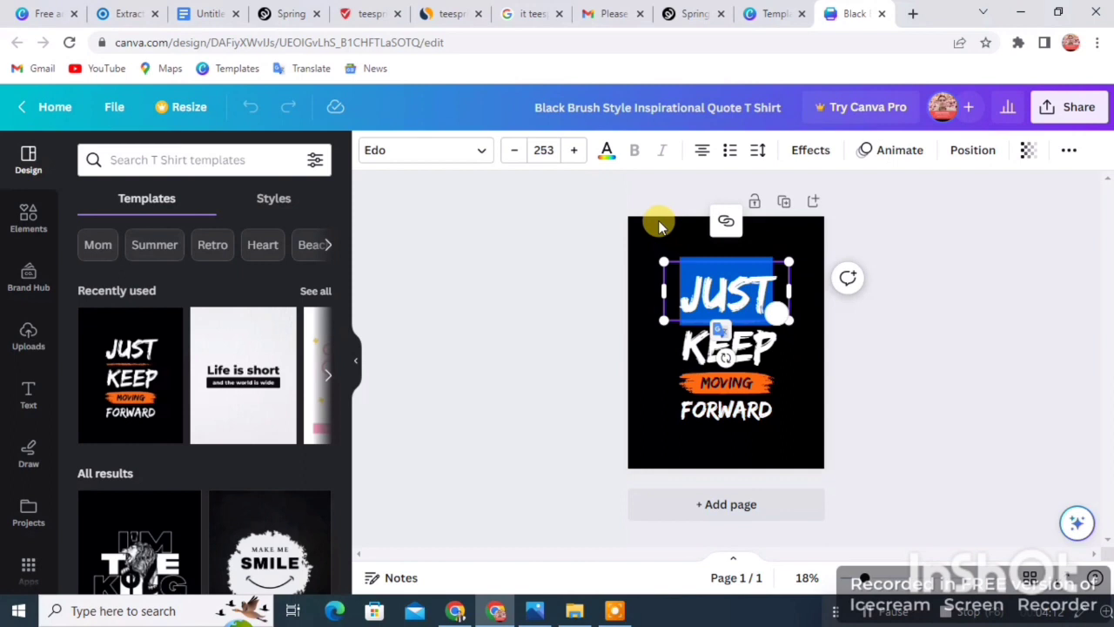
left_click(577, 150)
left_click(576, 150)
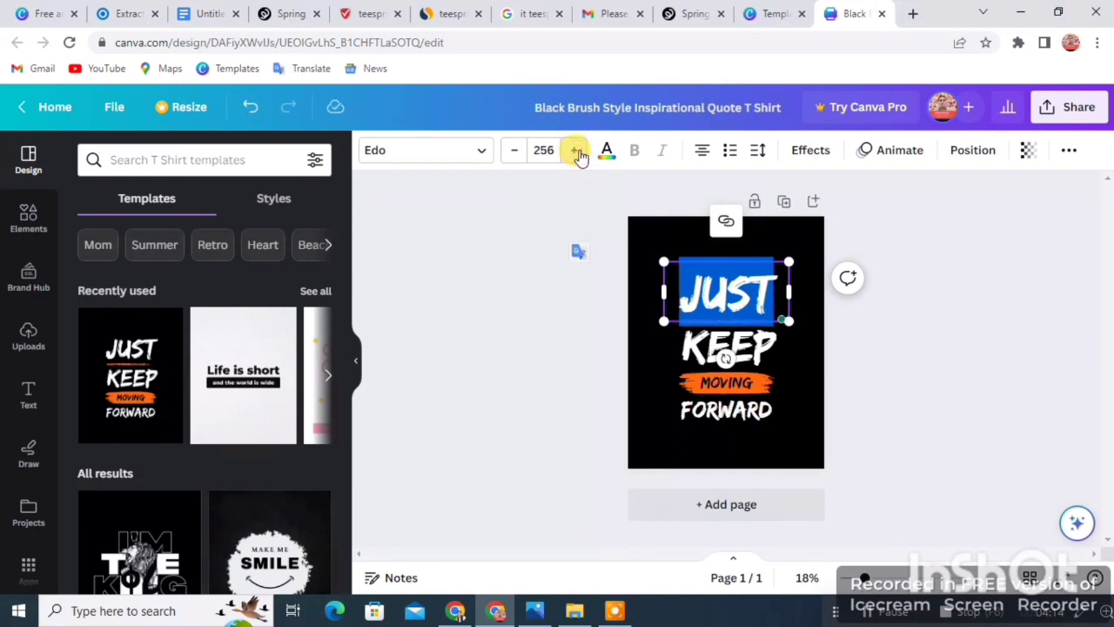
left_click(529, 305)
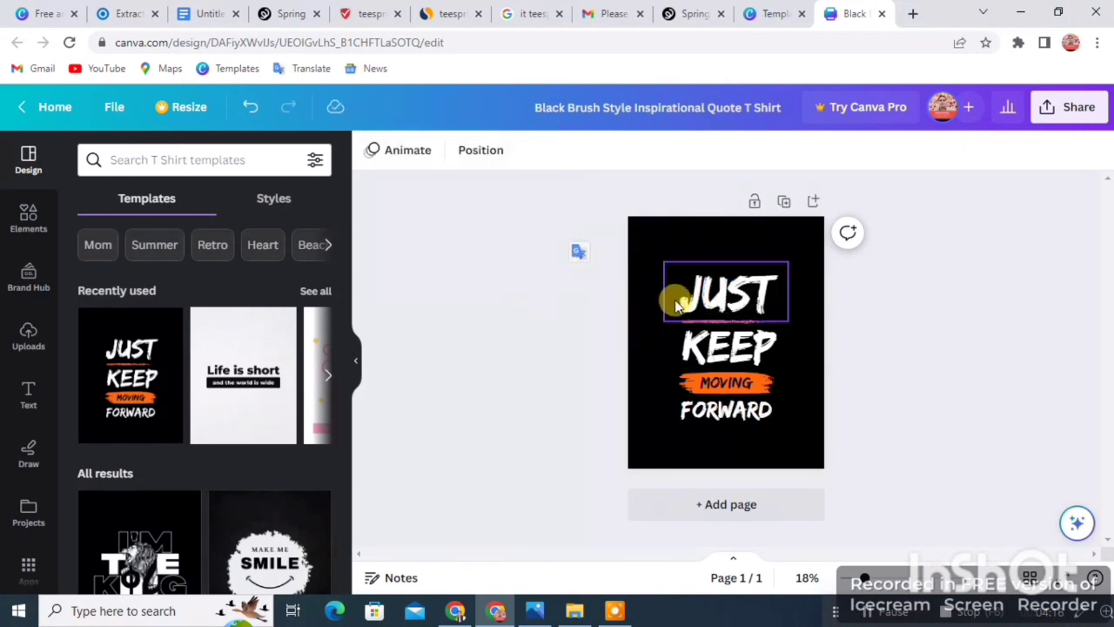
Try tilting the words JUST and KEEP and moving them away from their places in the quote
left_click(669, 298)
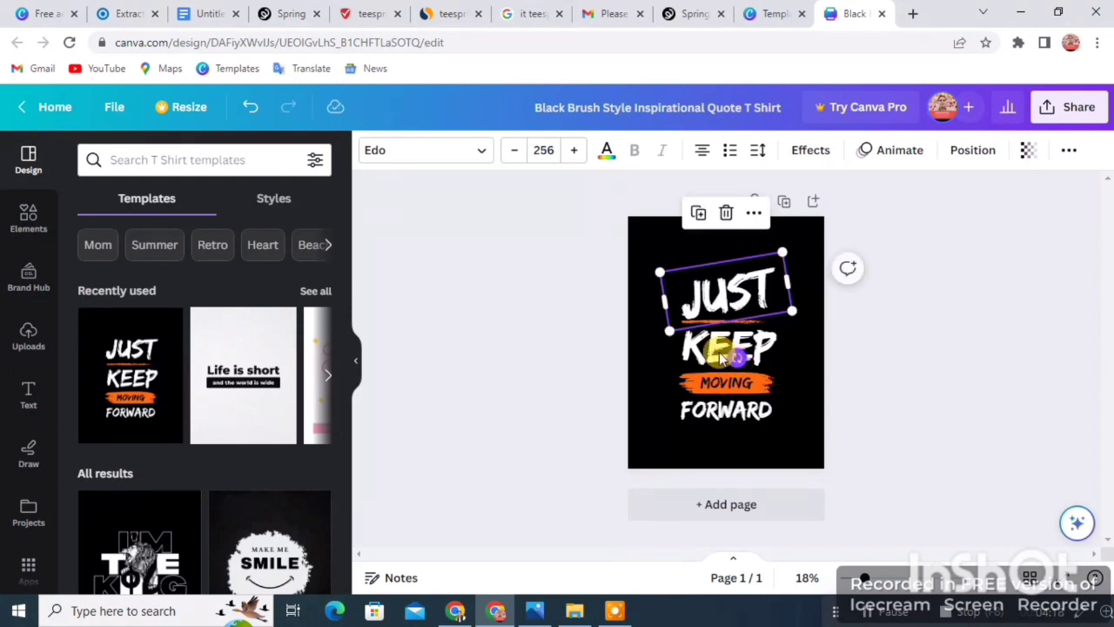
left_click(727, 350)
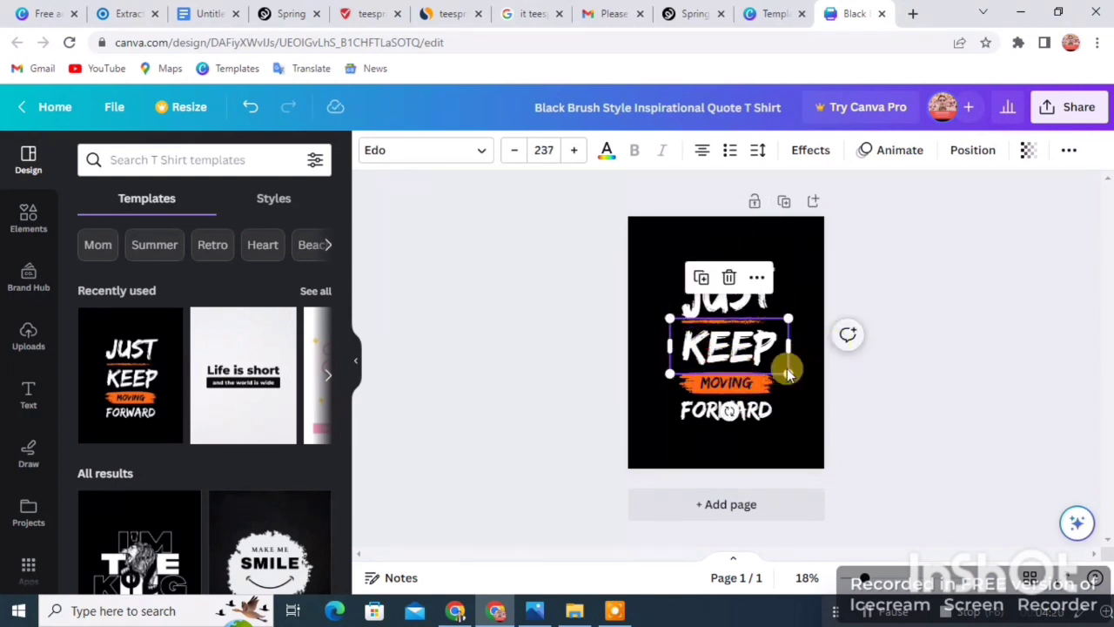
left_click(566, 320)
left_click(692, 344)
left_click_drag(729, 409, 784, 447)
left_click(546, 322)
mouse_move(729, 373)
left_mouse_down()
mouse_move(715, 277)
mouse_move(765, 329)
left_mouse_up()
left_click(580, 294)
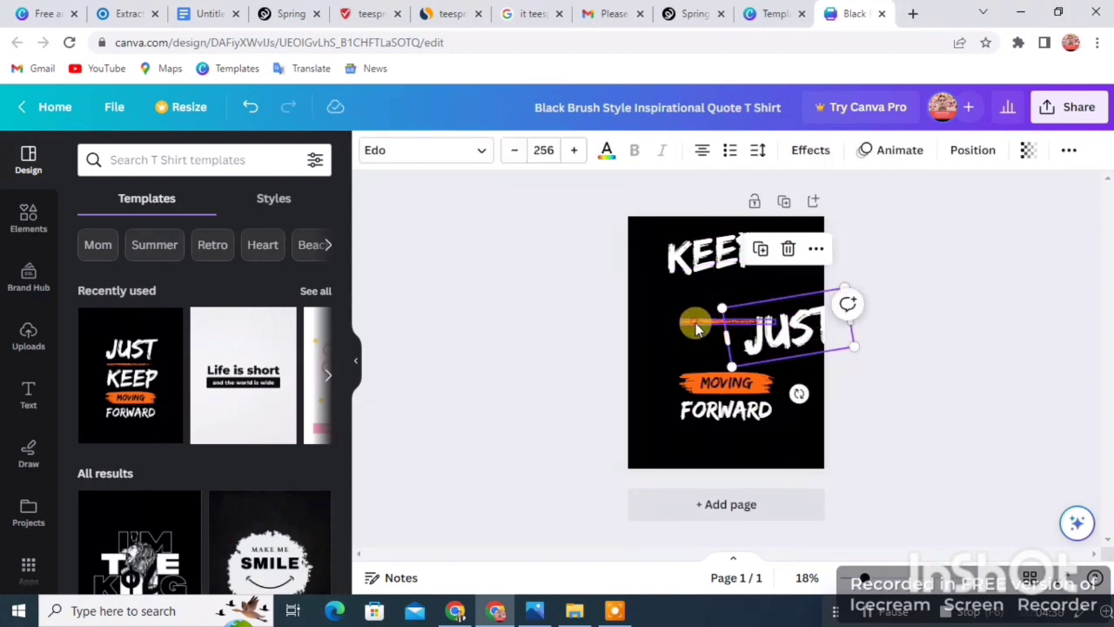
Move JUST back over the middle of the shirt design, straighten it, and place the thin orange line directly beneath it
left_click(694, 333)
left_click_drag(694, 336, 683, 338)
left_click(765, 321)
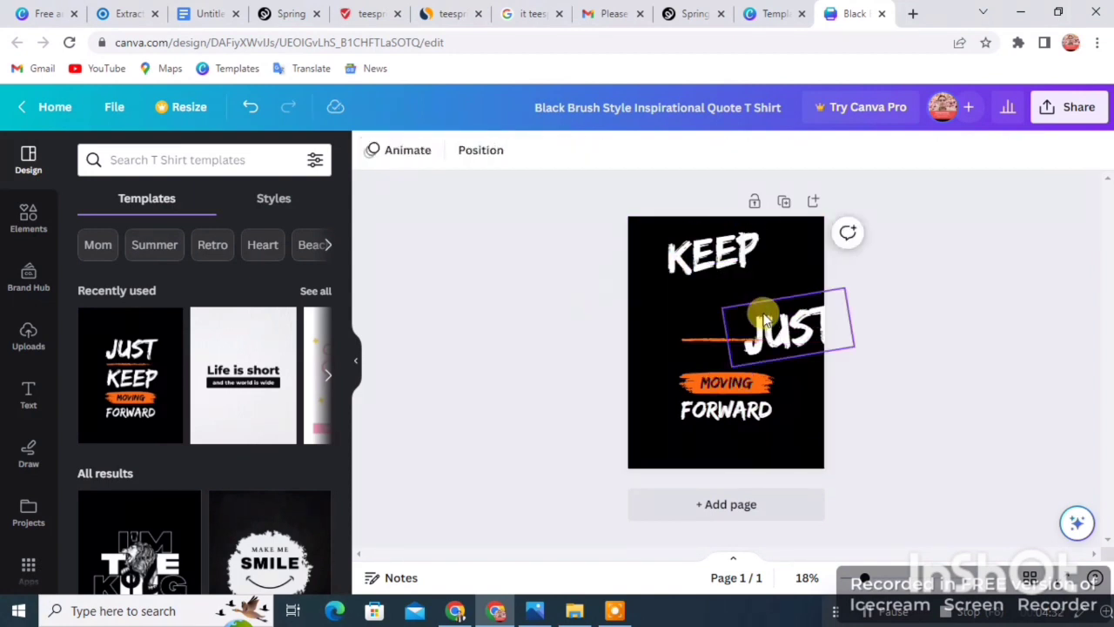
left_click_drag(753, 312, 709, 295)
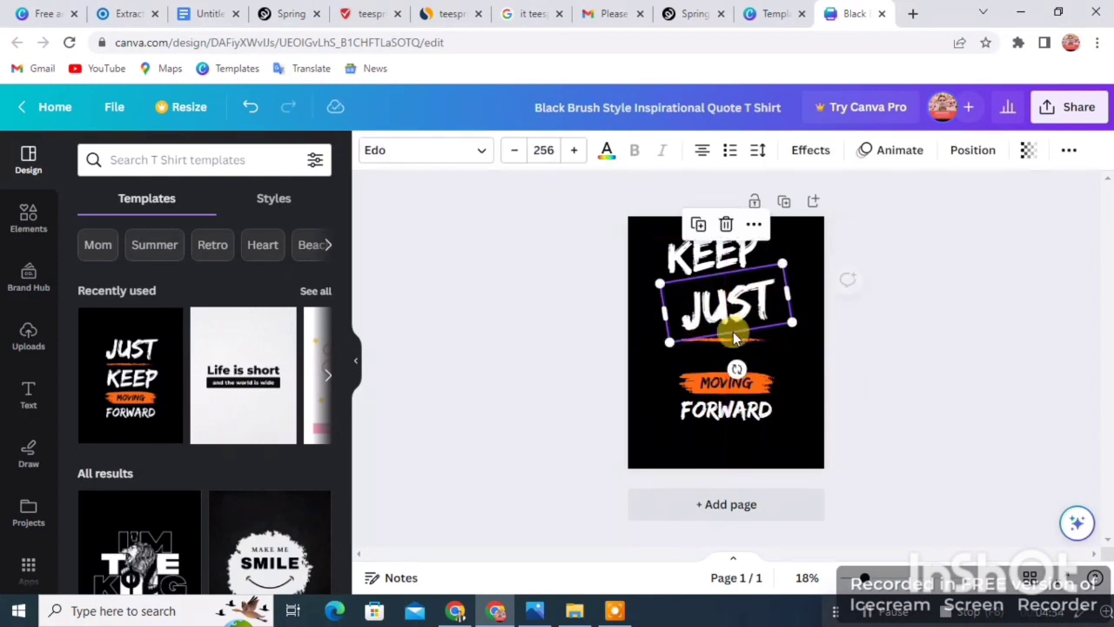
mouse_move(734, 370)
left_mouse_down()
mouse_move(742, 397)
mouse_move(726, 381)
left_mouse_up()
left_click(580, 305)
left_click(714, 331)
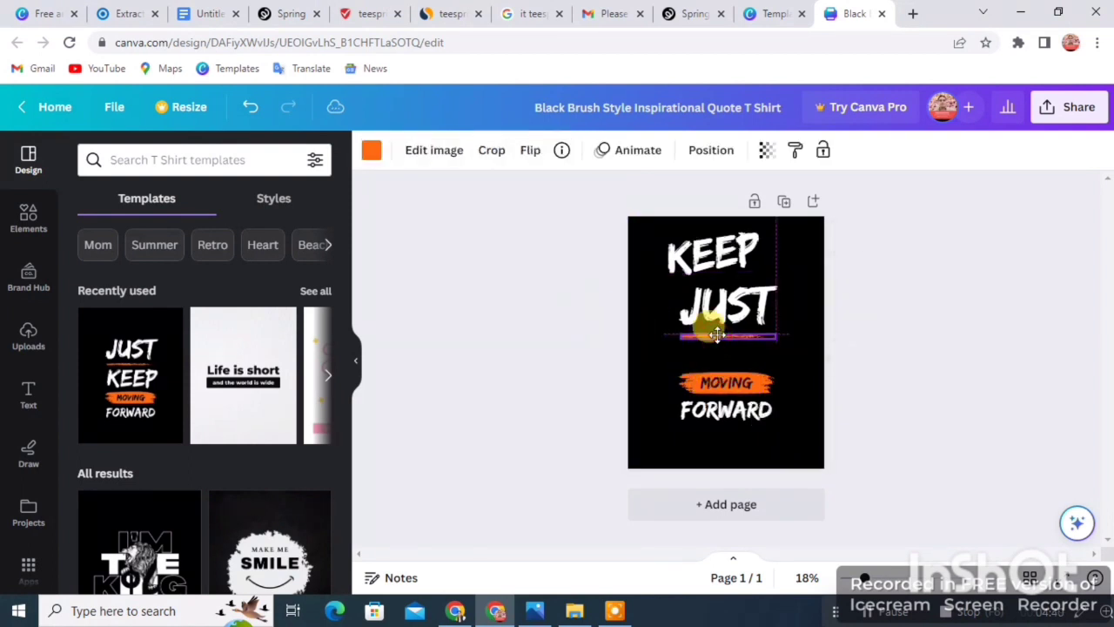
left_click(583, 299)
Move KEEP back beneath the thin orange line and straighten it to 0°
mouse_move(683, 254)
left_mouse_down()
mouse_move(689, 350)
mouse_move(704, 350)
left_mouse_up()
left_click_drag(738, 413, 731, 426)
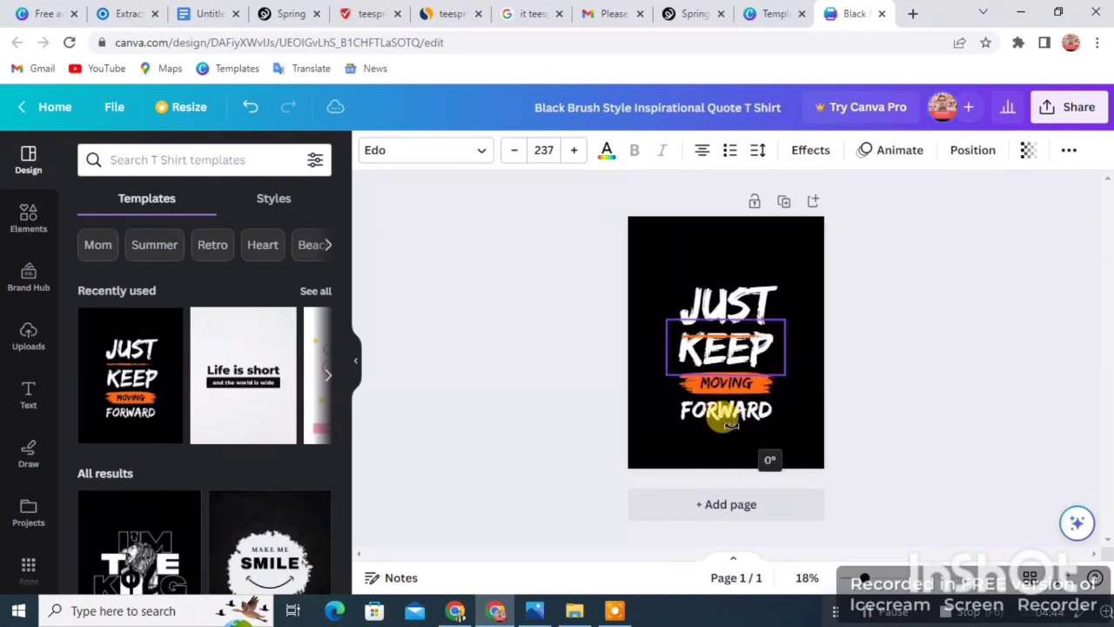
left_click(545, 311)
Pull MOVING and its orange brush stroke apart, putting the text below FORWARD and the stroke at the design's left edge
left_click_drag(702, 389, 696, 431)
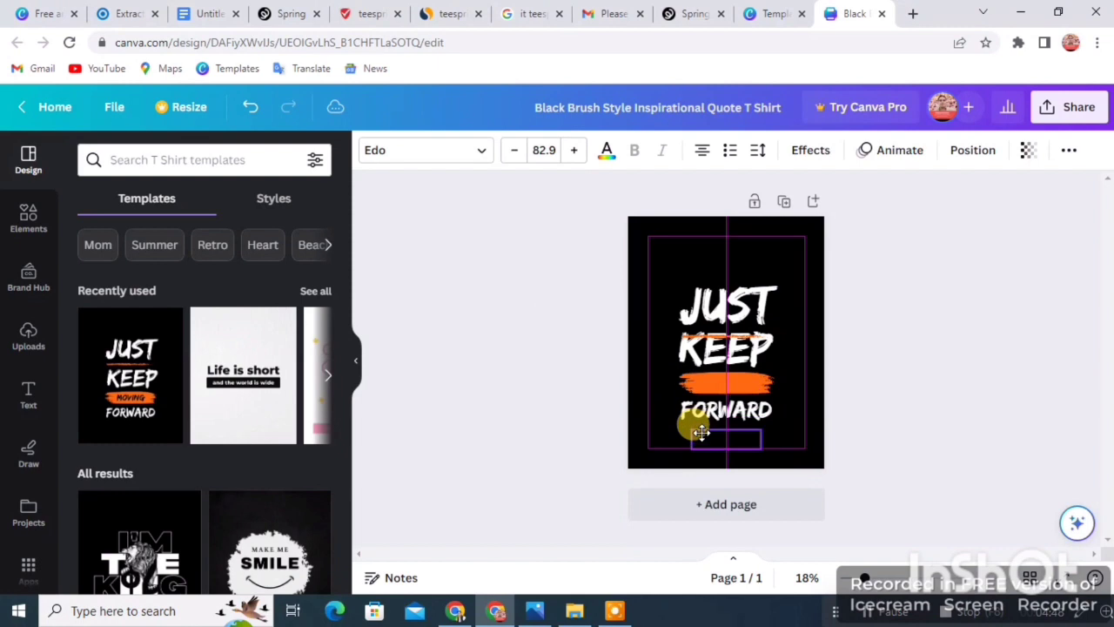
left_click(589, 383)
left_click_drag(692, 383, 640, 378)
left_click(596, 295)
Shift KEEP slightly down from the thin orange line and adjust FORWARD's position below it
left_click_drag(721, 344, 723, 363)
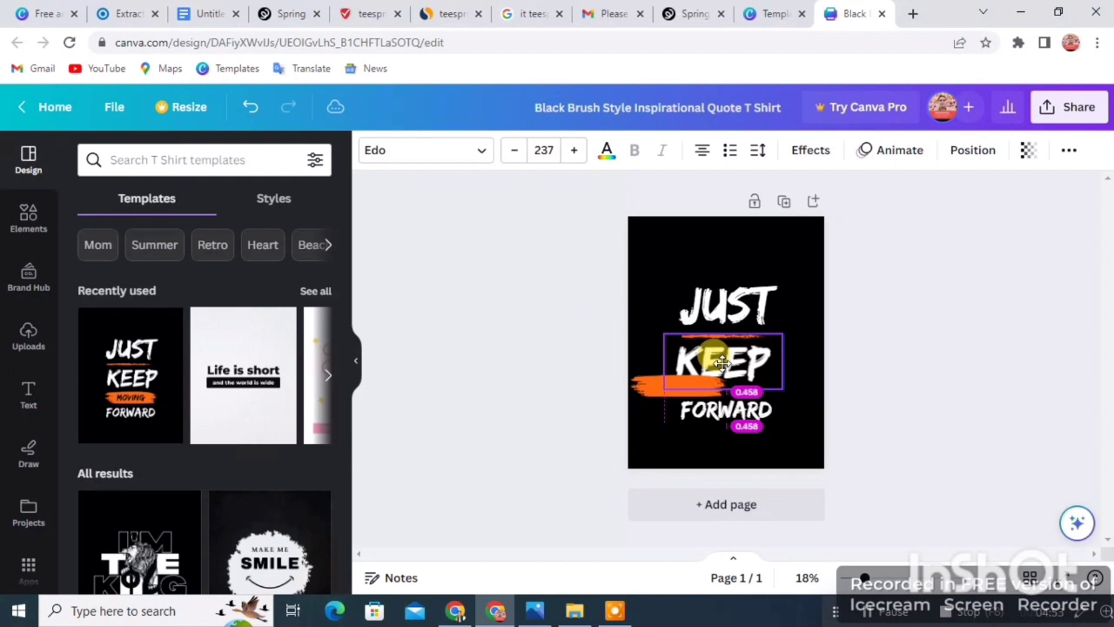
left_click(557, 301)
left_click_drag(707, 419, 706, 416)
left_click(517, 365)
Place the orange brush stroke between KEEP and FORWARD and put the MOVING text on top of it
left_click_drag(651, 380, 694, 384)
left_click(504, 296)
left_click_drag(702, 446, 703, 394)
left_click(567, 368)
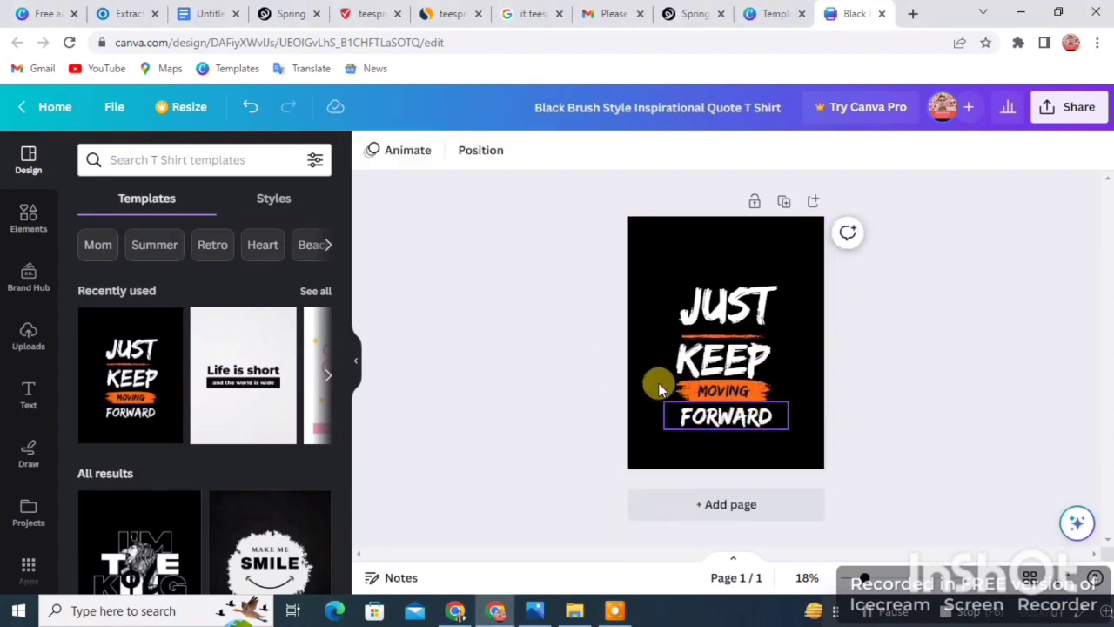
Lower FORWARD, MOVING and the orange brush stroke slightly to open a gap beneath KEEP
left_click_drag(721, 417, 732, 400)
left_click(599, 344)
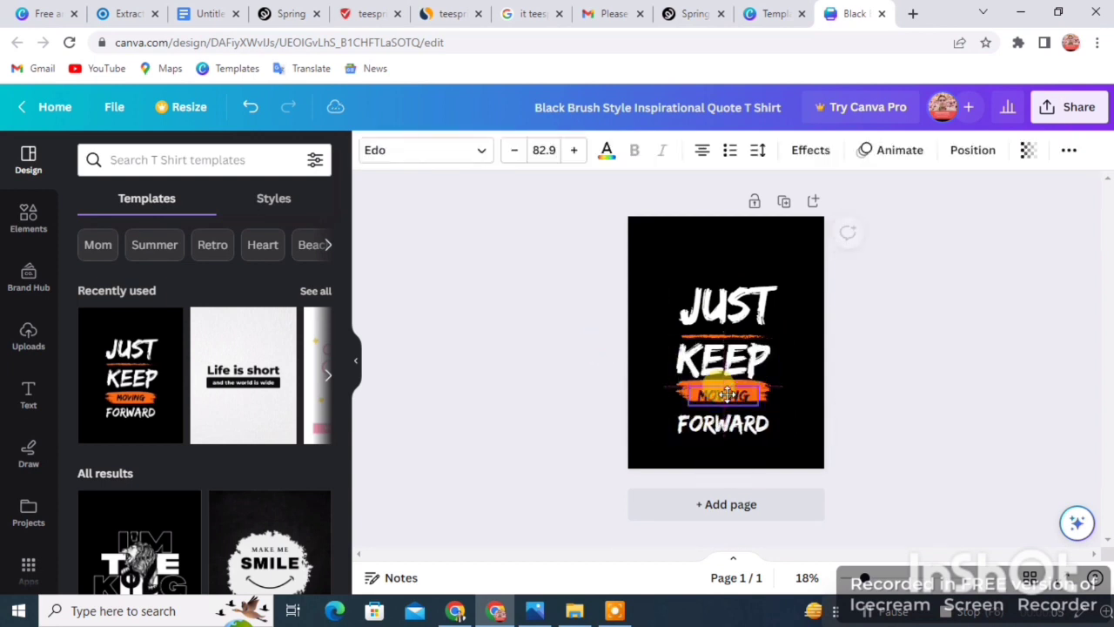
left_click(585, 365)
left_click(708, 392)
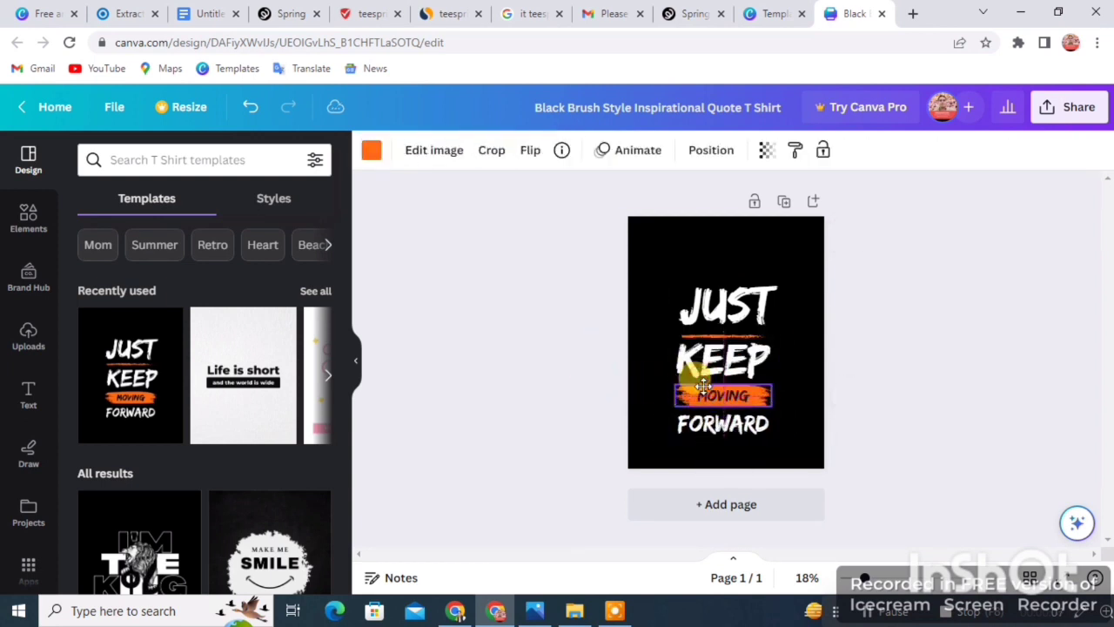
left_click(487, 329)
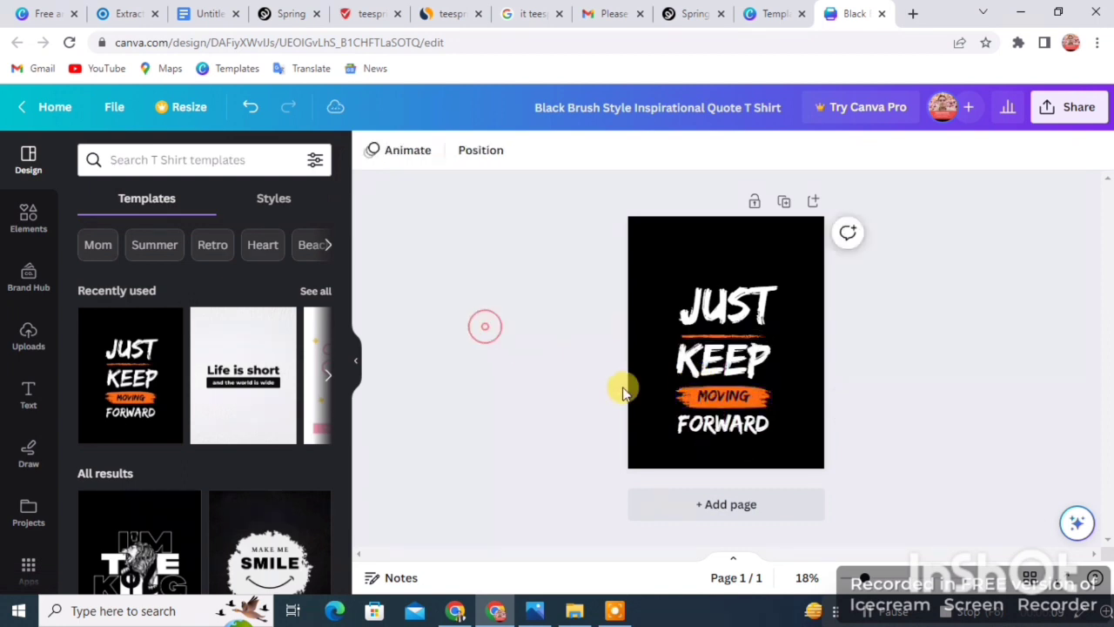
Nudge the orange brush stroke into place behind MOVING and realign FORWARD just beneath it
left_click(676, 393)
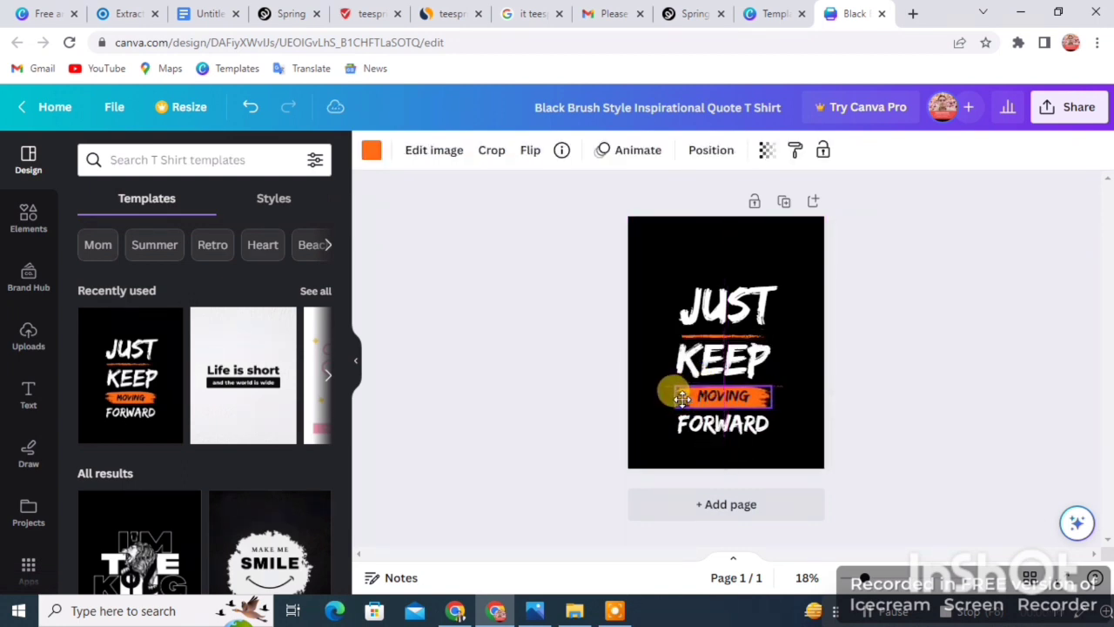
left_click_drag(682, 398, 686, 405)
left_click(559, 357)
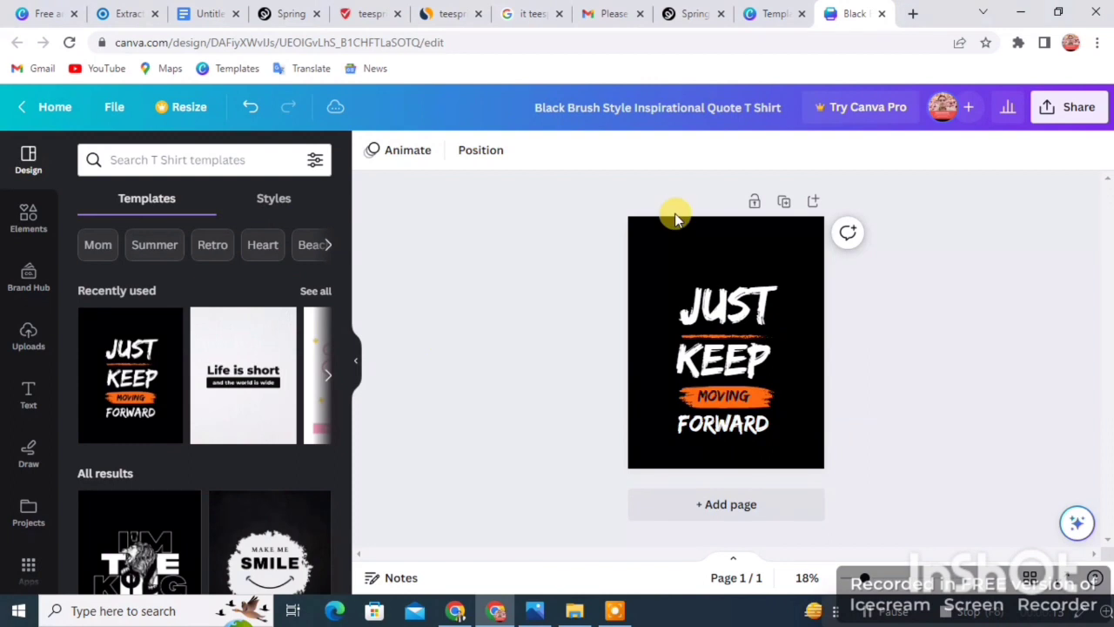
left_click(727, 426)
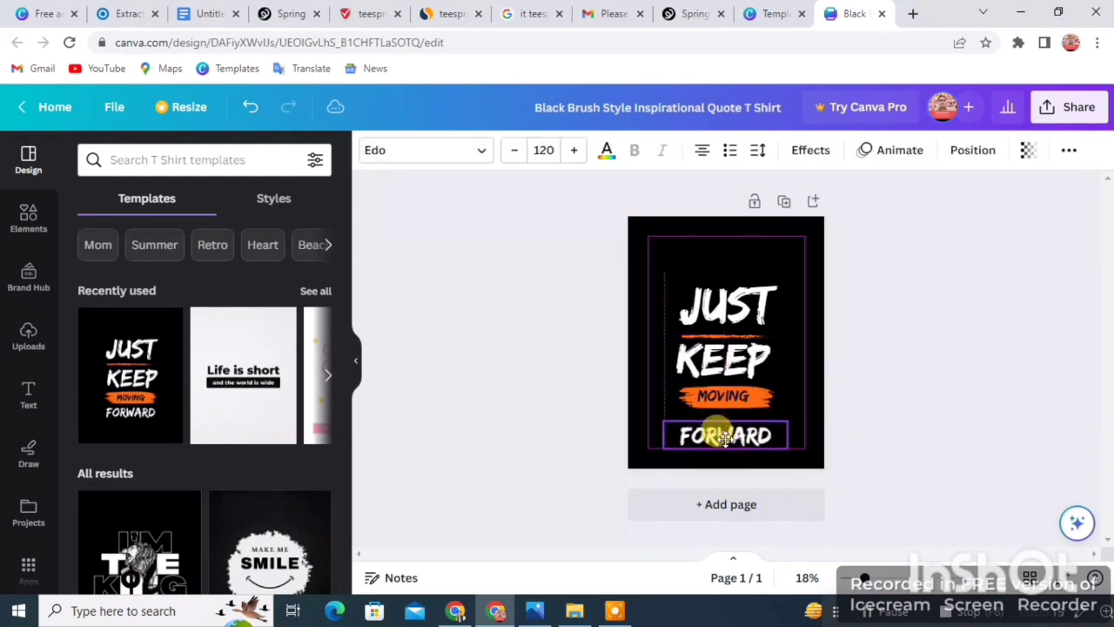
left_click(505, 308)
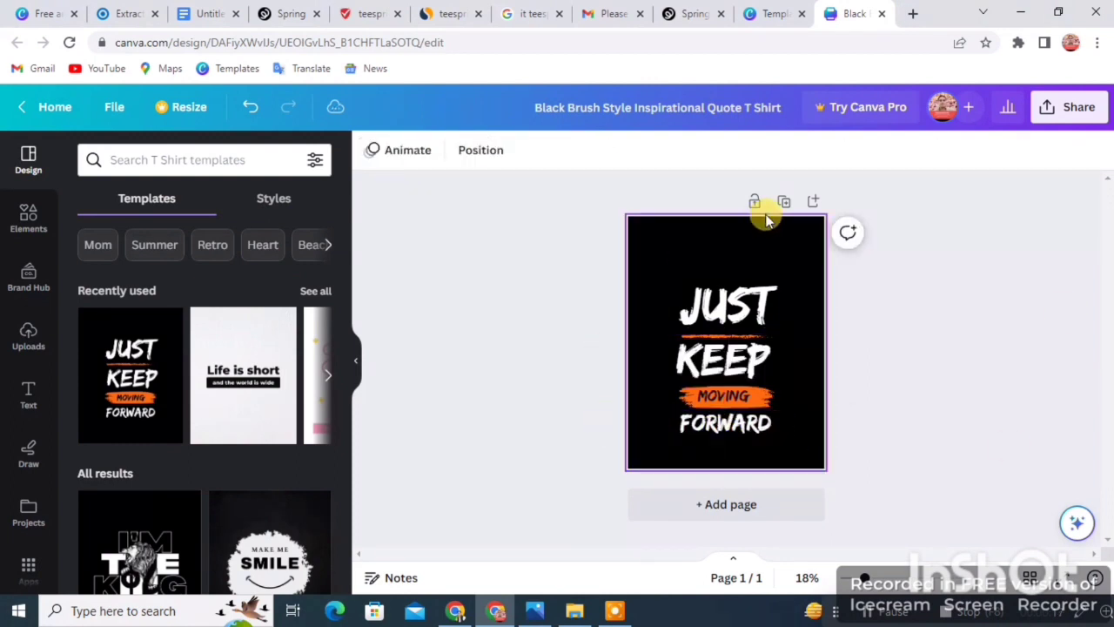
Change the t-shirt design's background color to white after trying orange and several grey shades
left_click(698, 258)
left_click(373, 149)
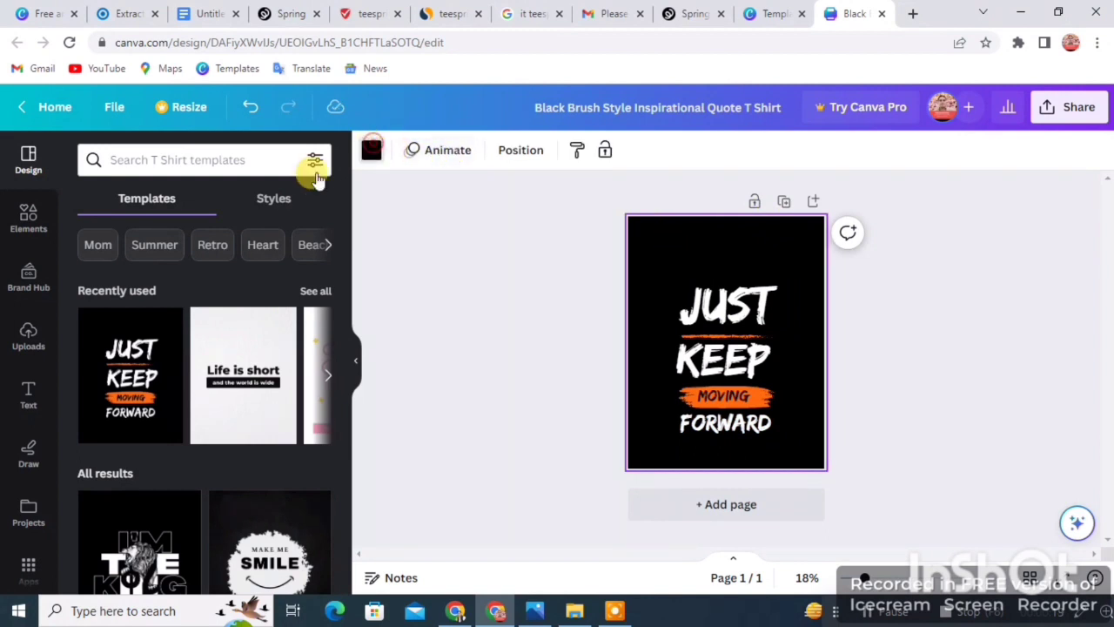
left_click(182, 253)
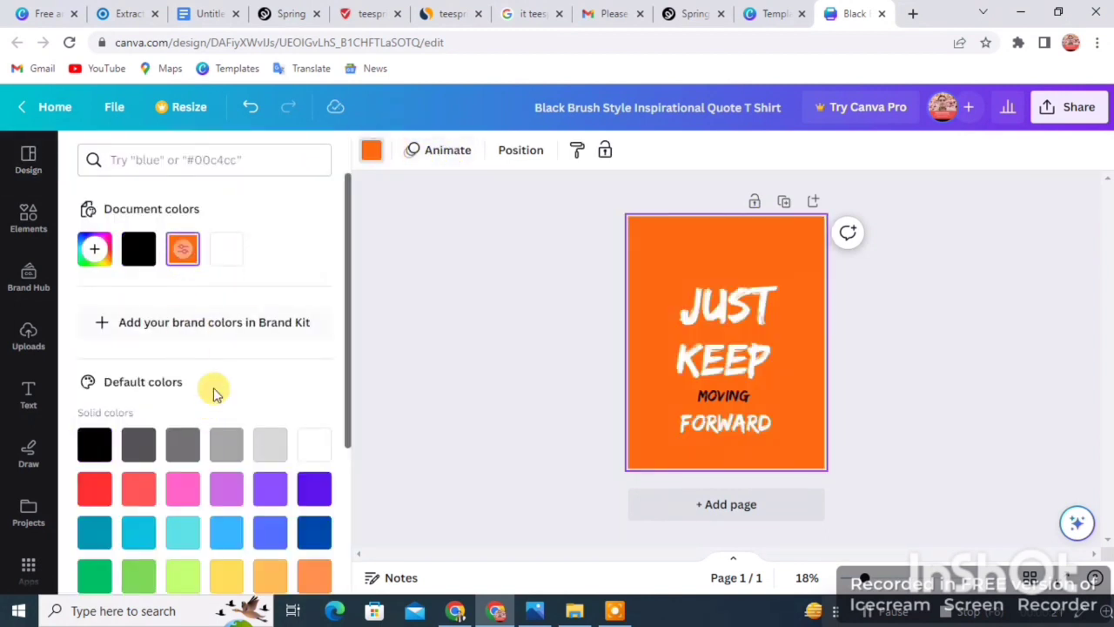
left_click(271, 442)
left_click(227, 446)
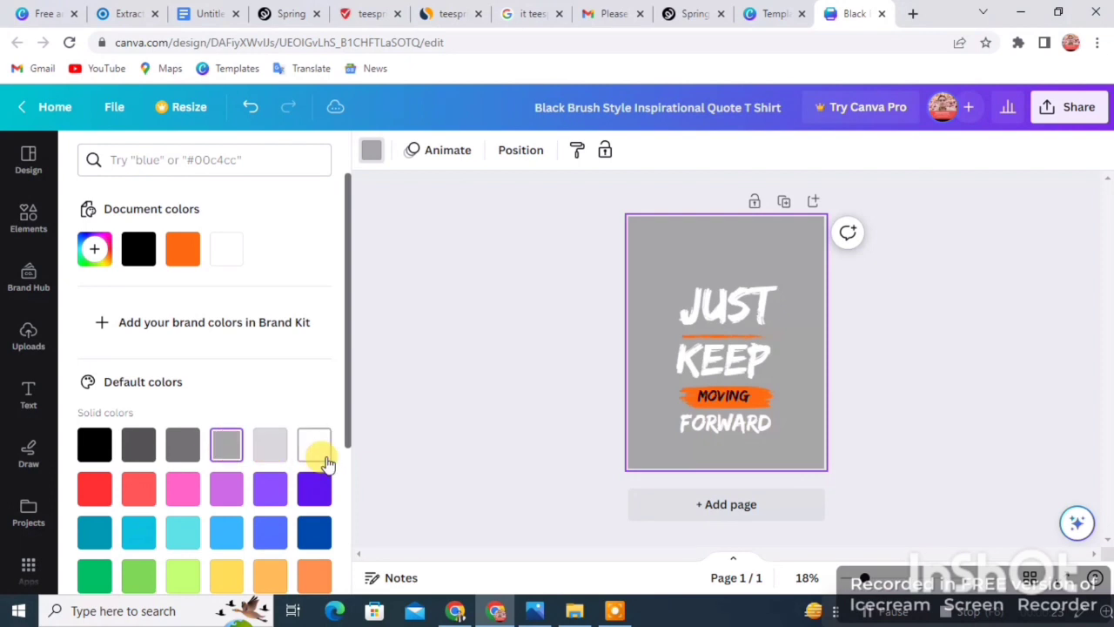
left_click(313, 446)
left_click(228, 448)
left_click(183, 444)
left_click(314, 446)
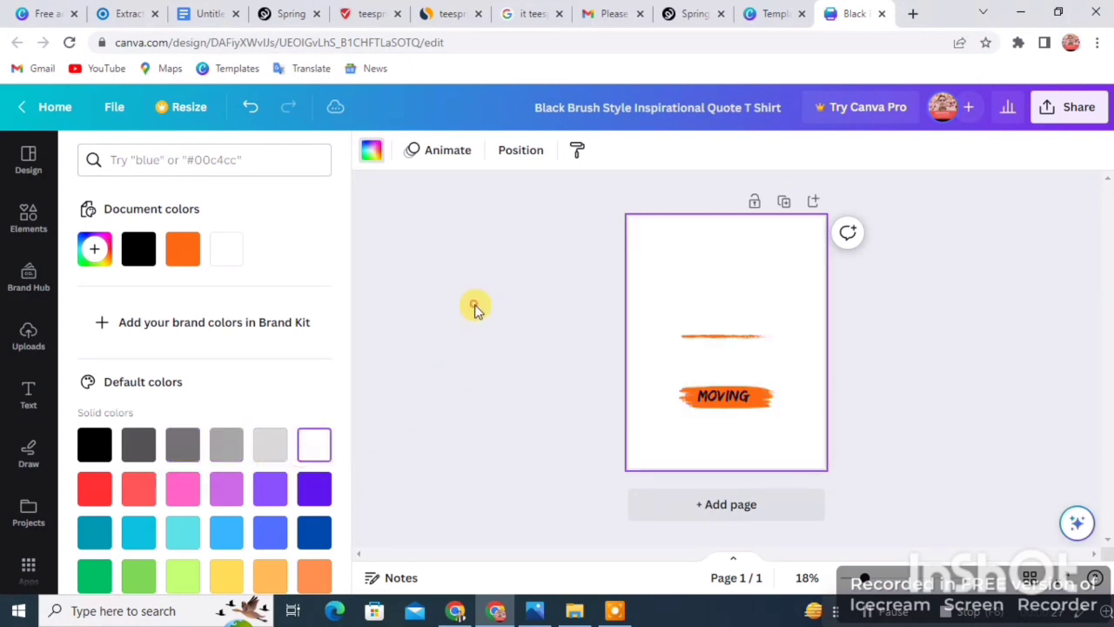
left_click(472, 304)
Recolor the JUST, KEEP and FORWARD texts black
left_click(699, 308)
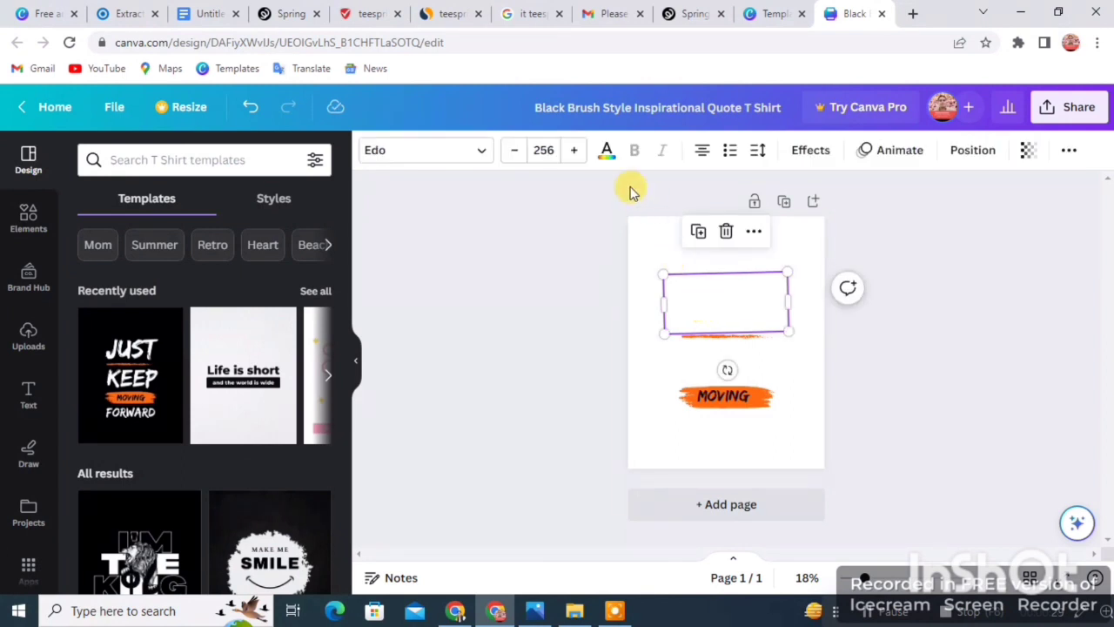
left_click(607, 154)
left_click(127, 253)
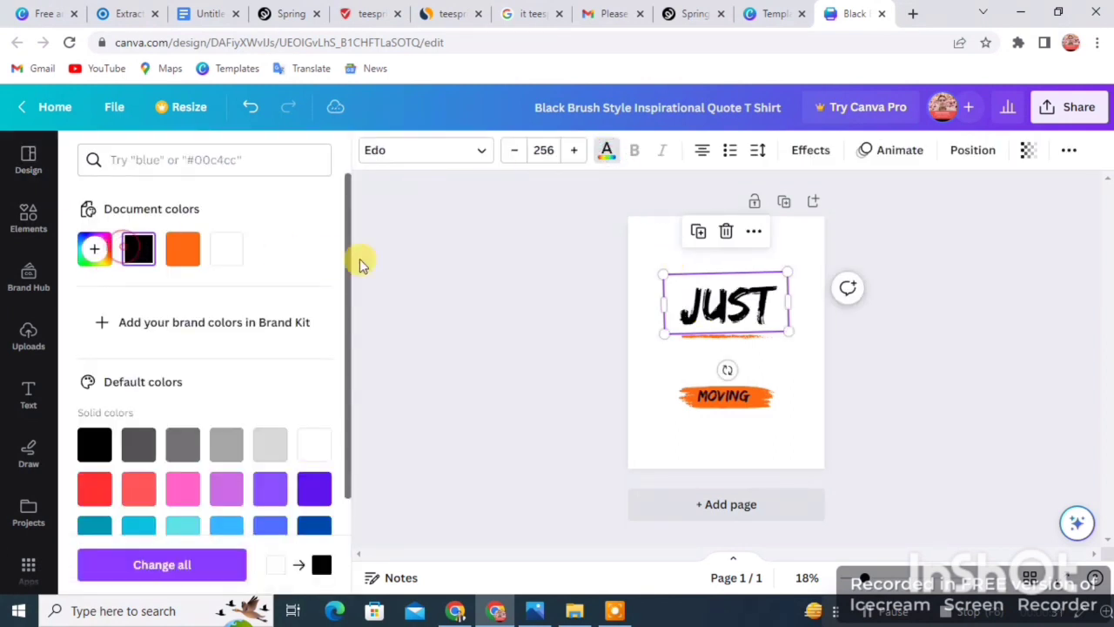
left_click(494, 249)
left_click(688, 354)
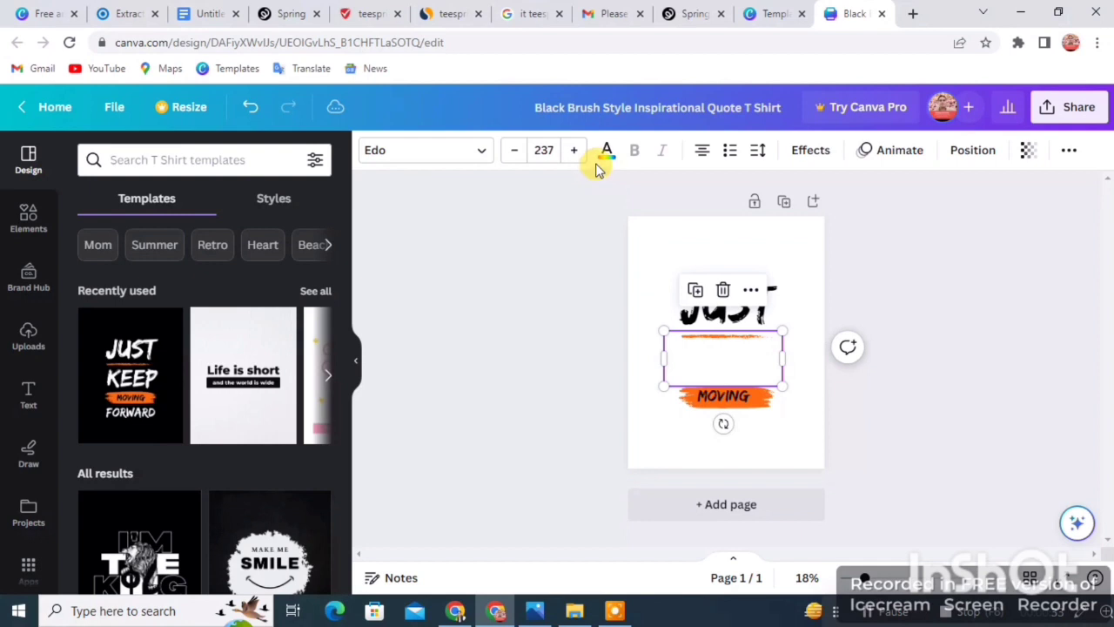
left_click(601, 152)
left_click(139, 249)
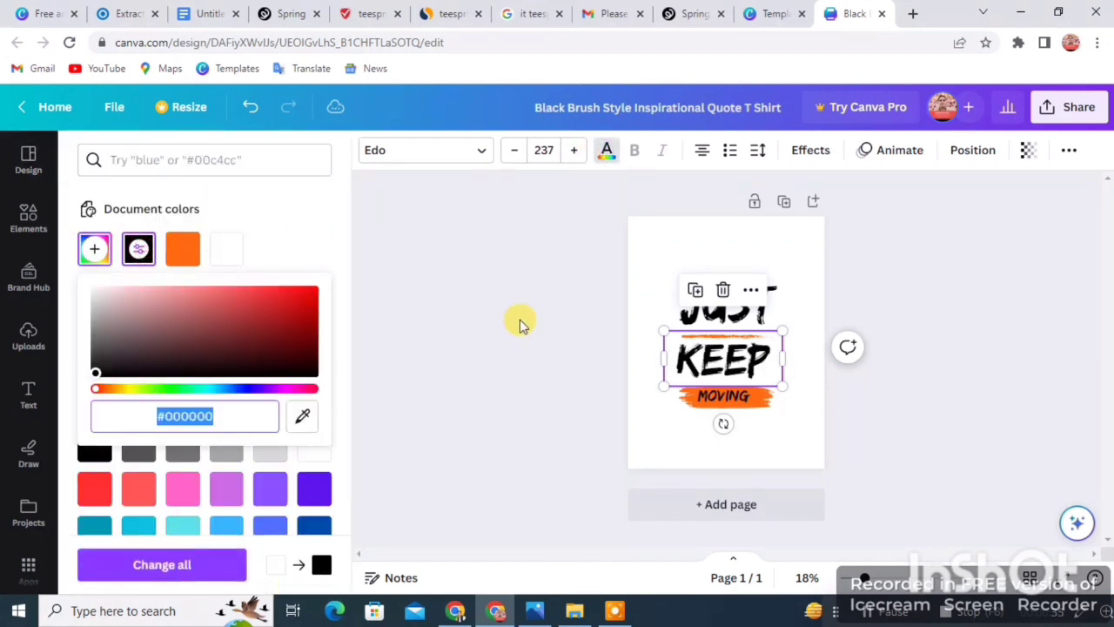
left_click(520, 322)
left_click(704, 423)
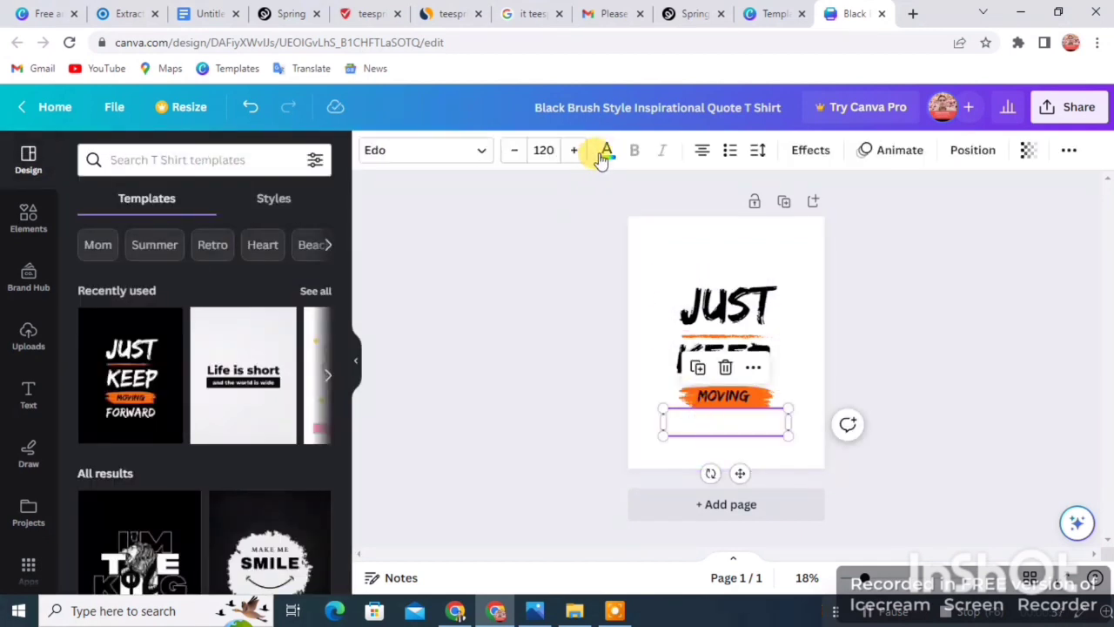
left_click(606, 150)
left_click(140, 249)
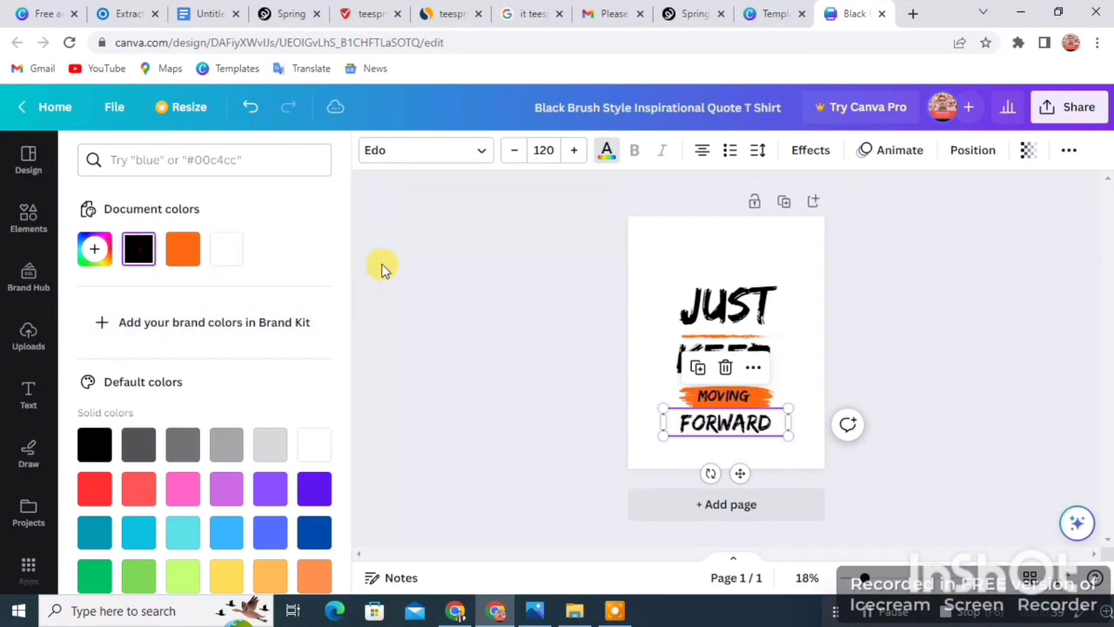
left_click(443, 275)
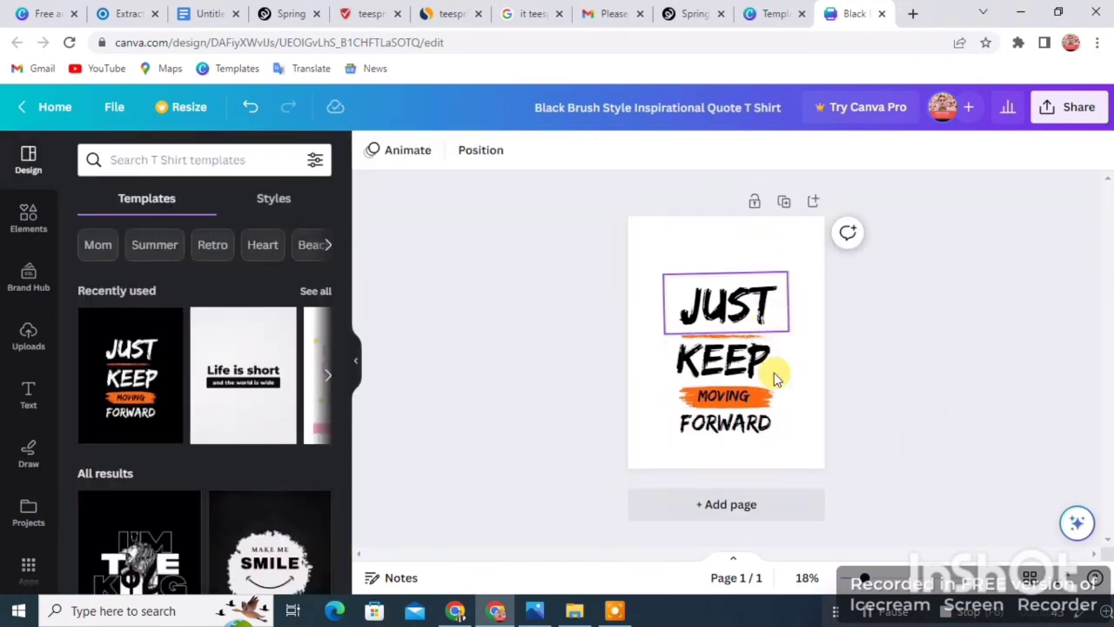
Switch to the Spring design launcher and leave white as the only selected product color
left_click(684, 11)
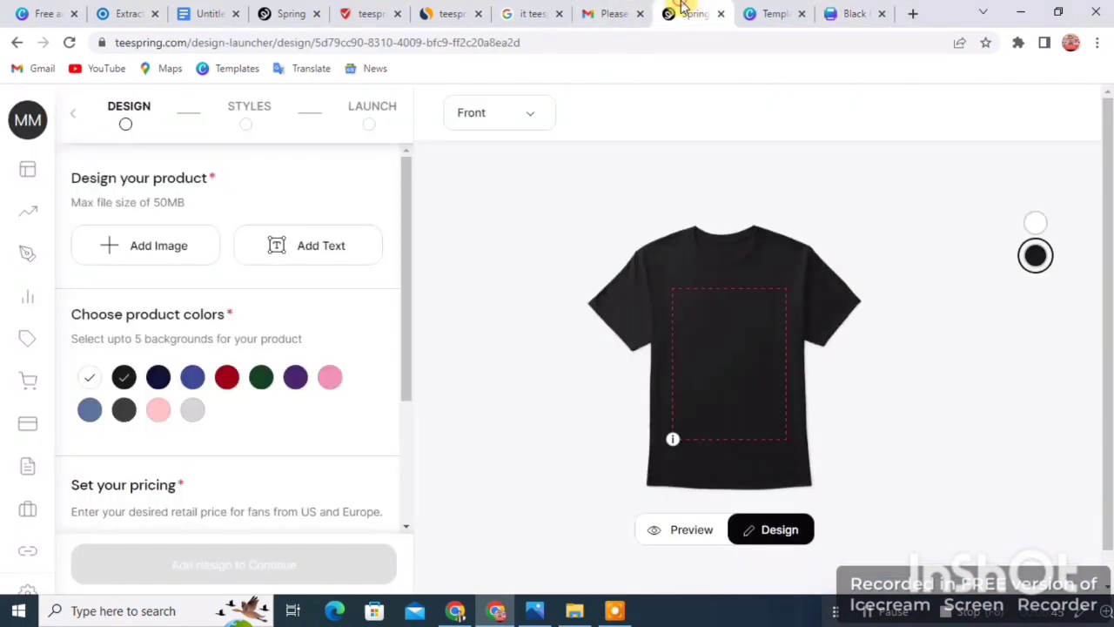
left_click(193, 419)
left_click(90, 374)
left_click(90, 375)
left_click(122, 376)
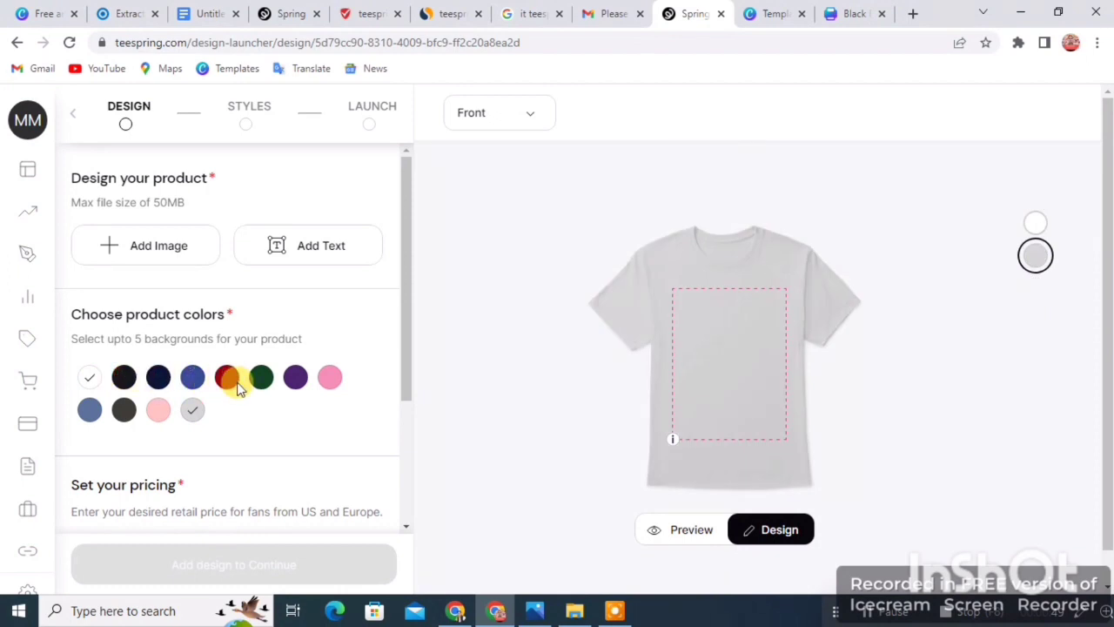
left_click(199, 410)
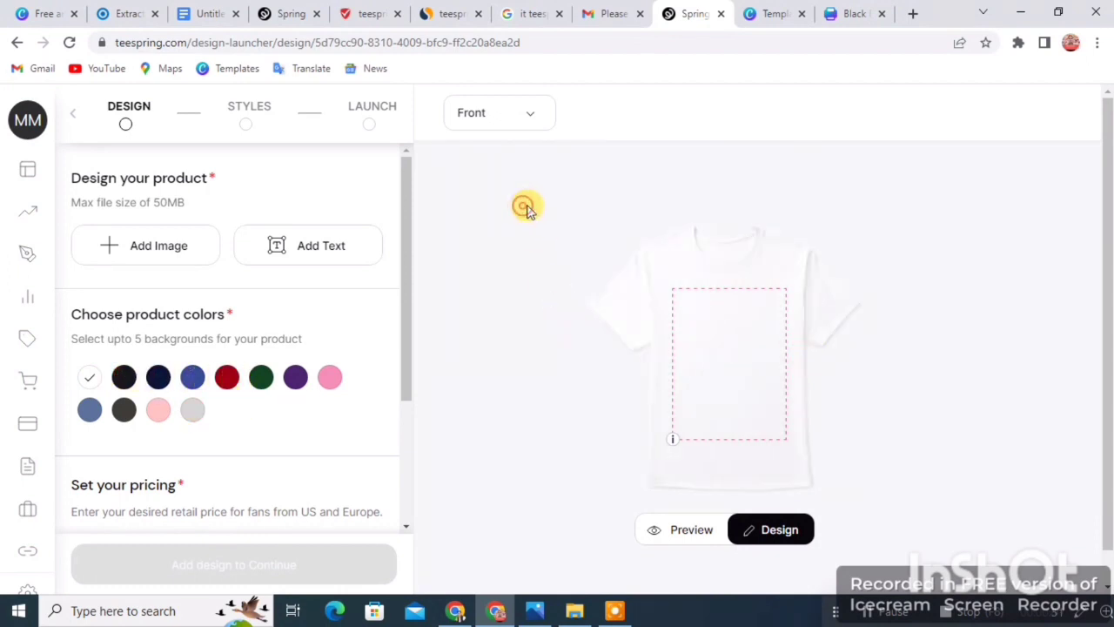
Return to the Canva quote design and download it as a JPG
left_click(848, 13)
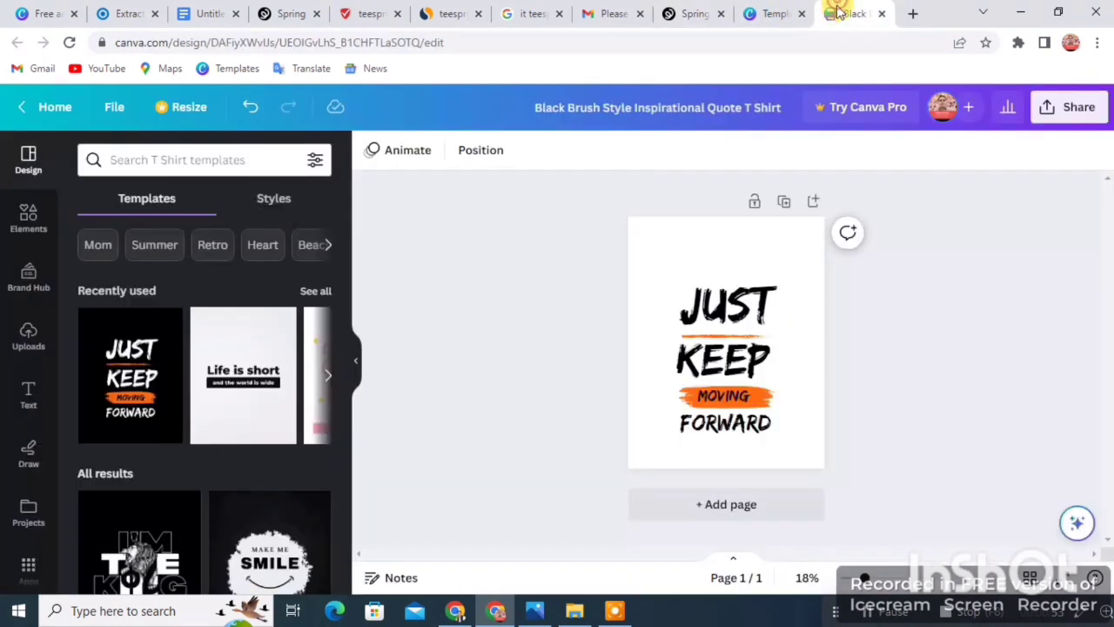
left_click(1053, 113)
scroll(870, 366, "down", 2)
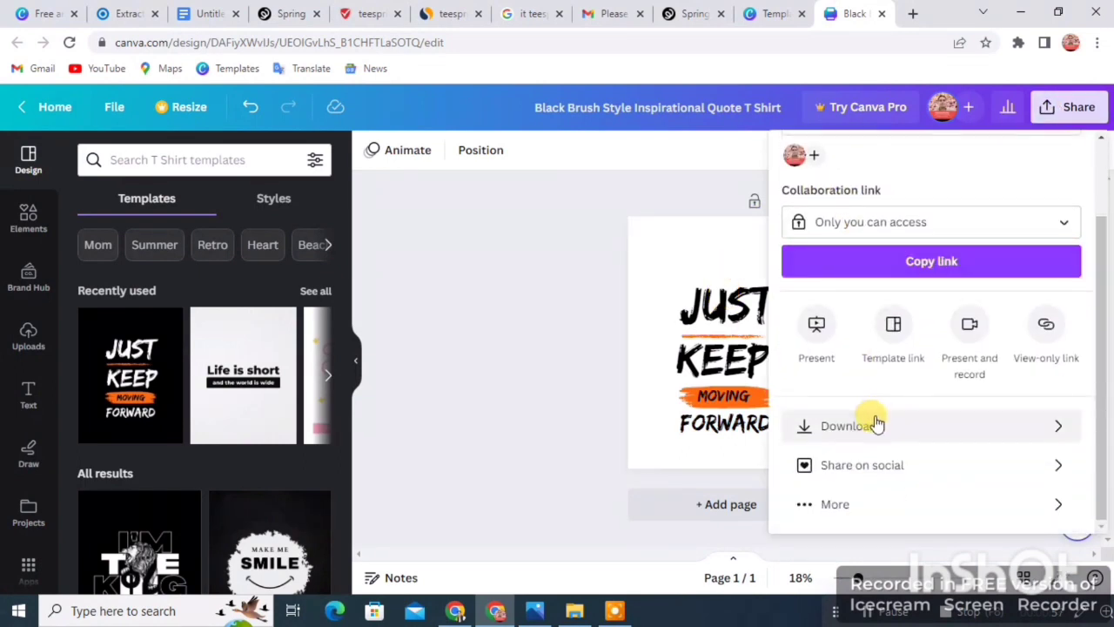
left_click(875, 424)
left_click(862, 220)
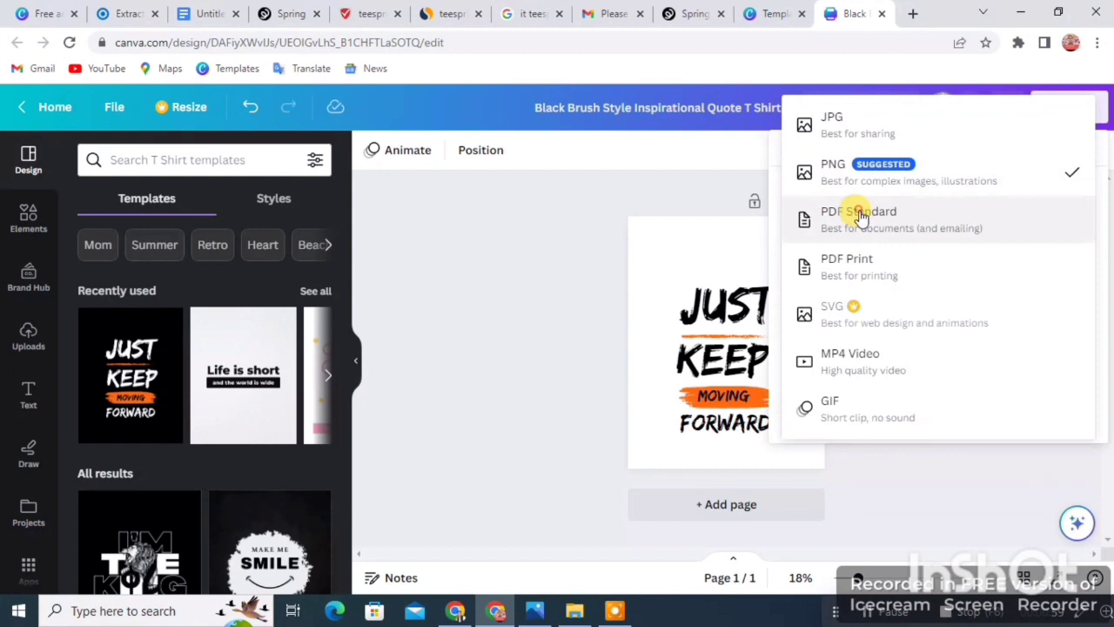
left_click(857, 139)
left_click(882, 418)
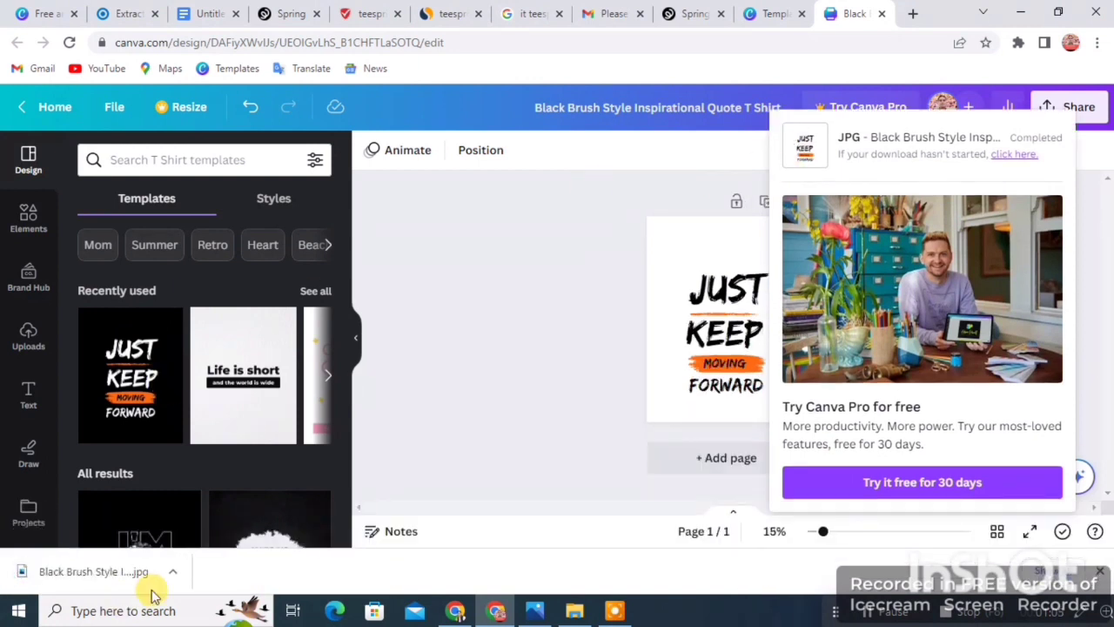
Open the downloaded JPG, copy the image to the clipboard and minimize the image viewer
left_click(99, 573)
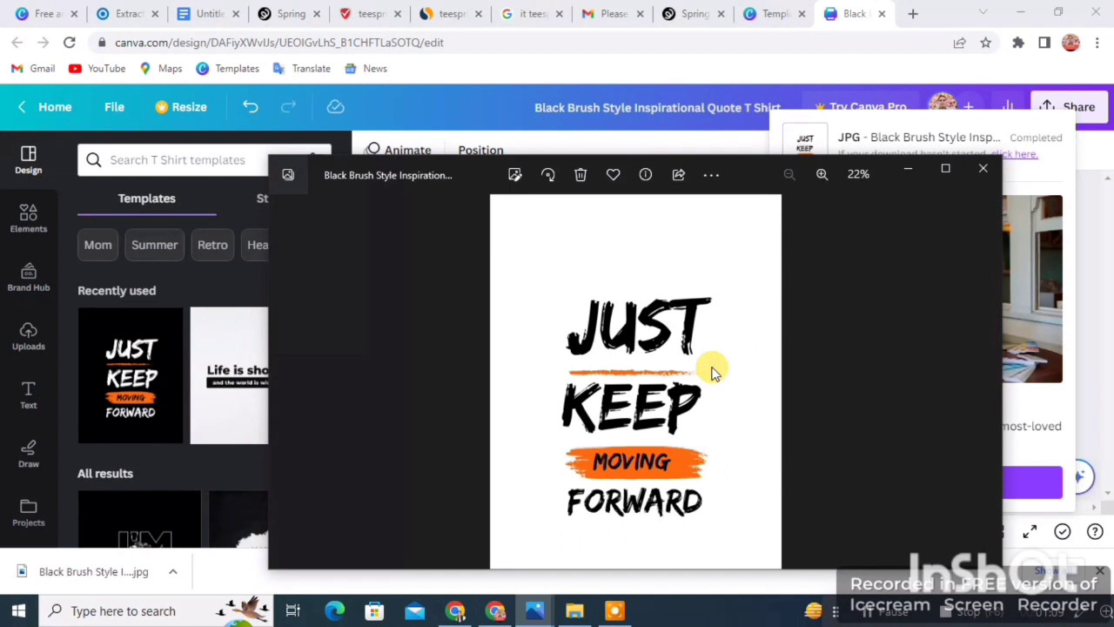
key("ctrl+c")
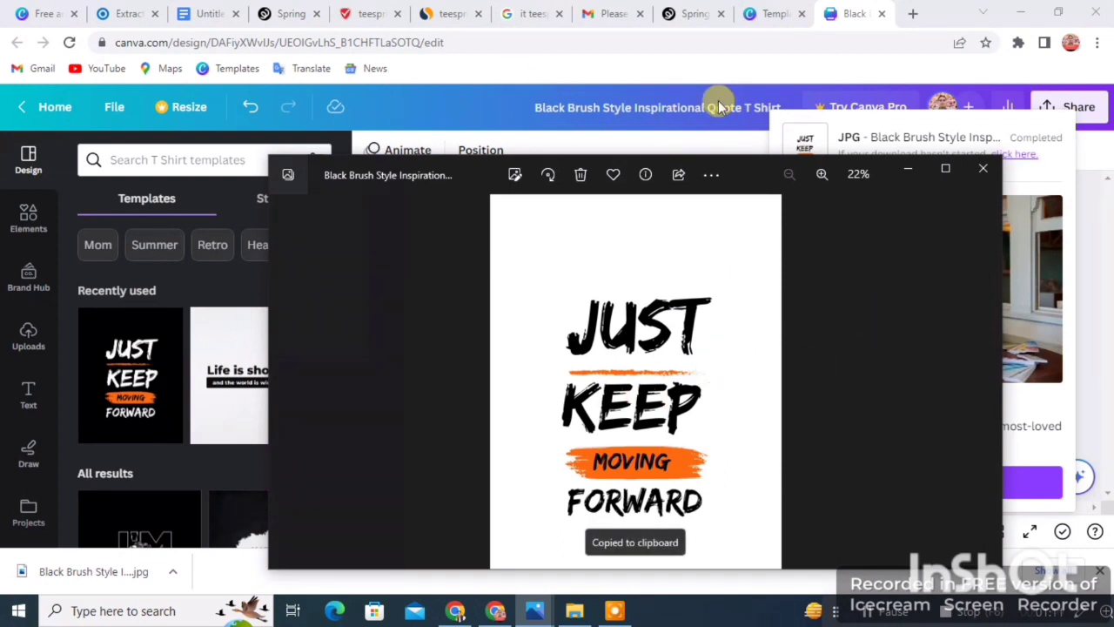
left_click(908, 174)
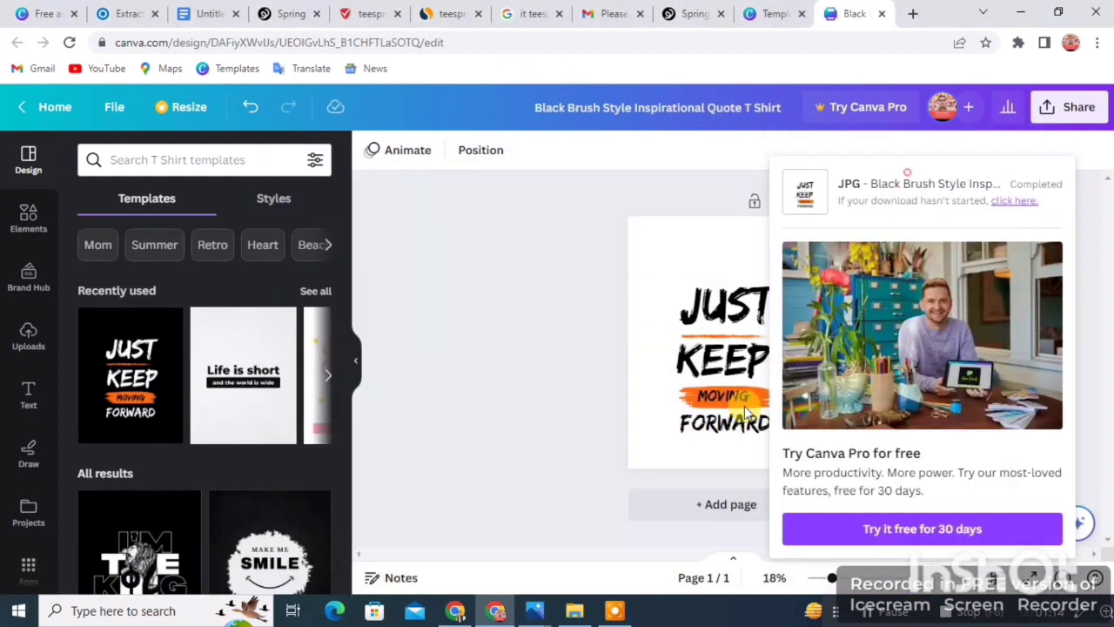
left_click(869, 615)
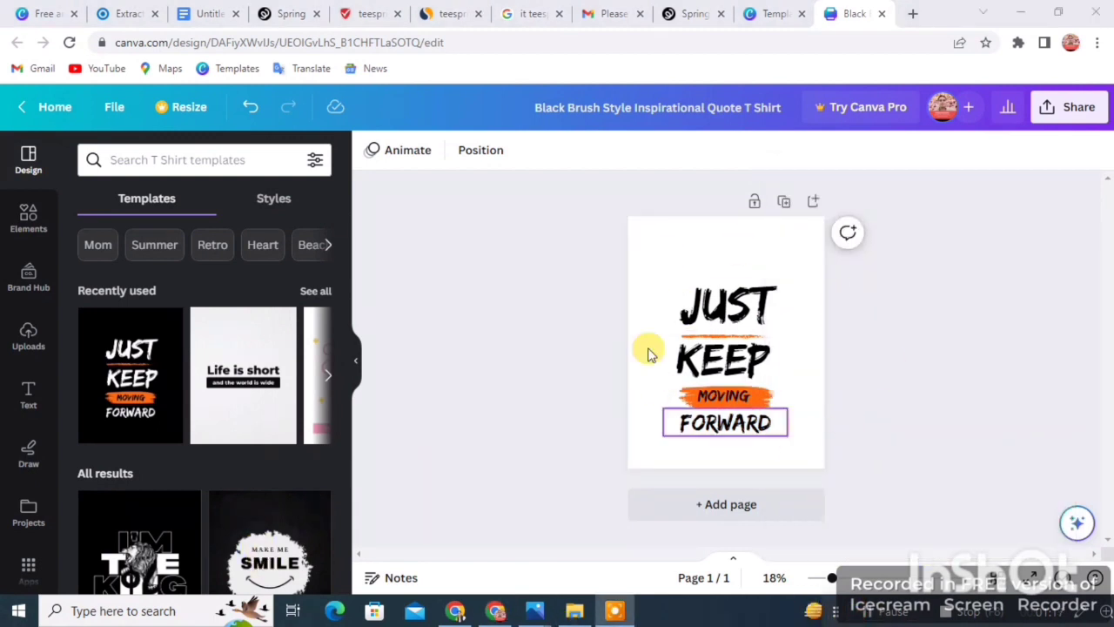
Switch to Spring and add the Black Brush Style Inspirational Quote image from the Pictures folder to the t-shirt
left_click(682, 12)
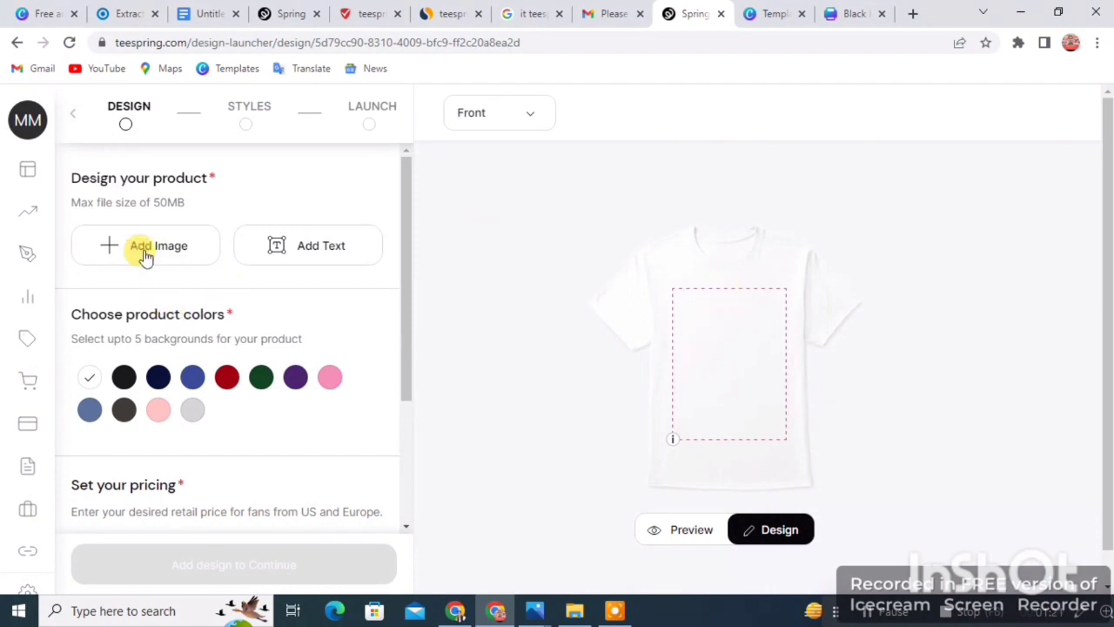
left_click(172, 248)
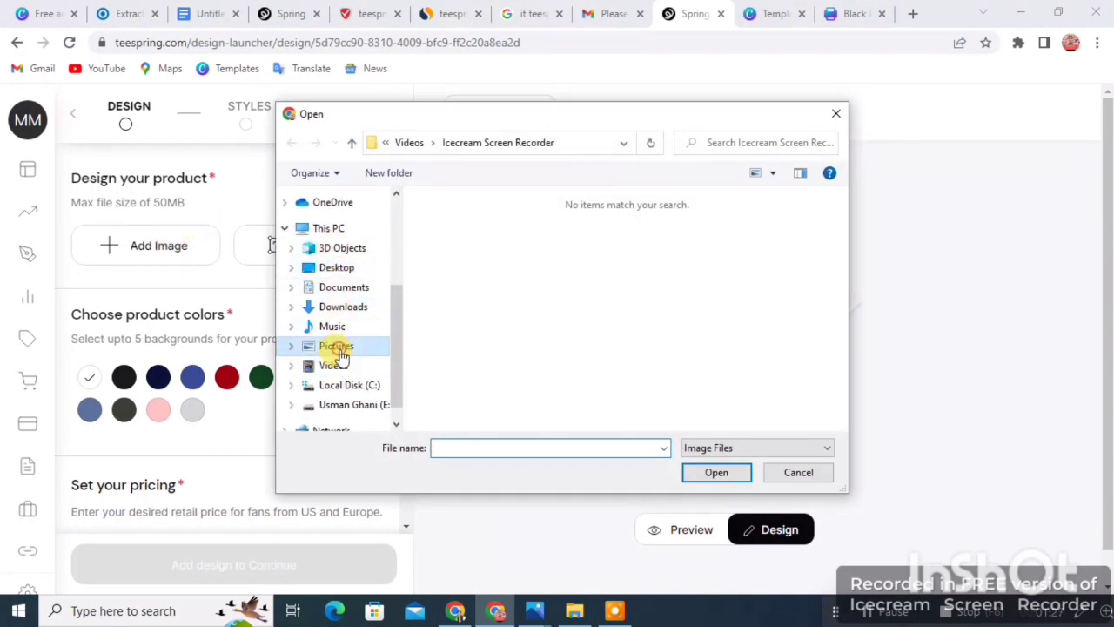
left_click(336, 347)
scroll(760, 325, "down", 2)
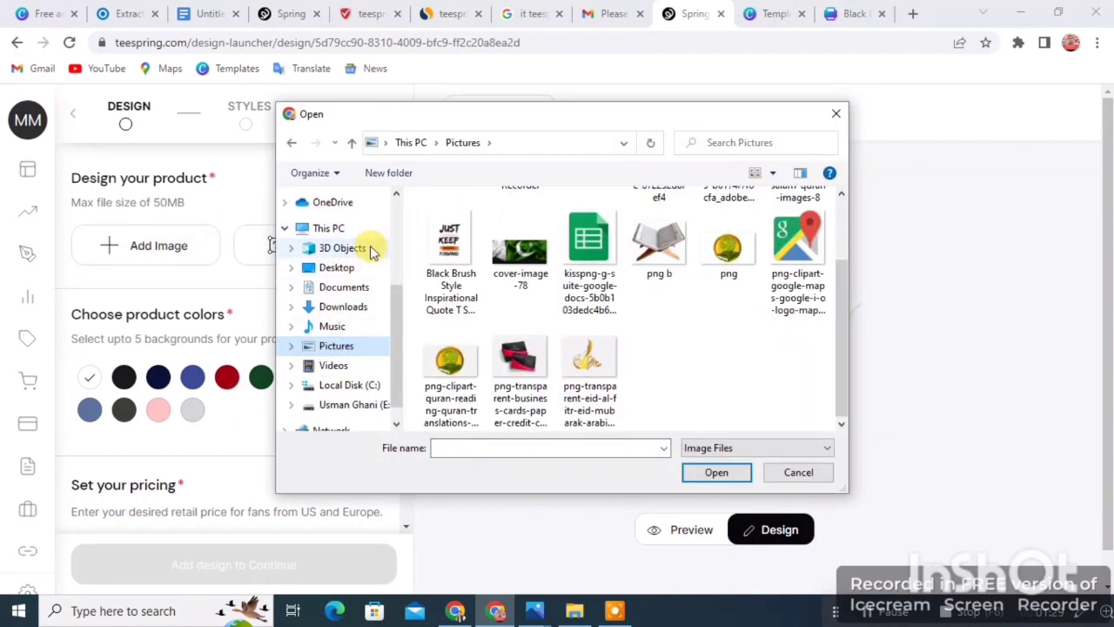
left_click(450, 248)
left_click(712, 475)
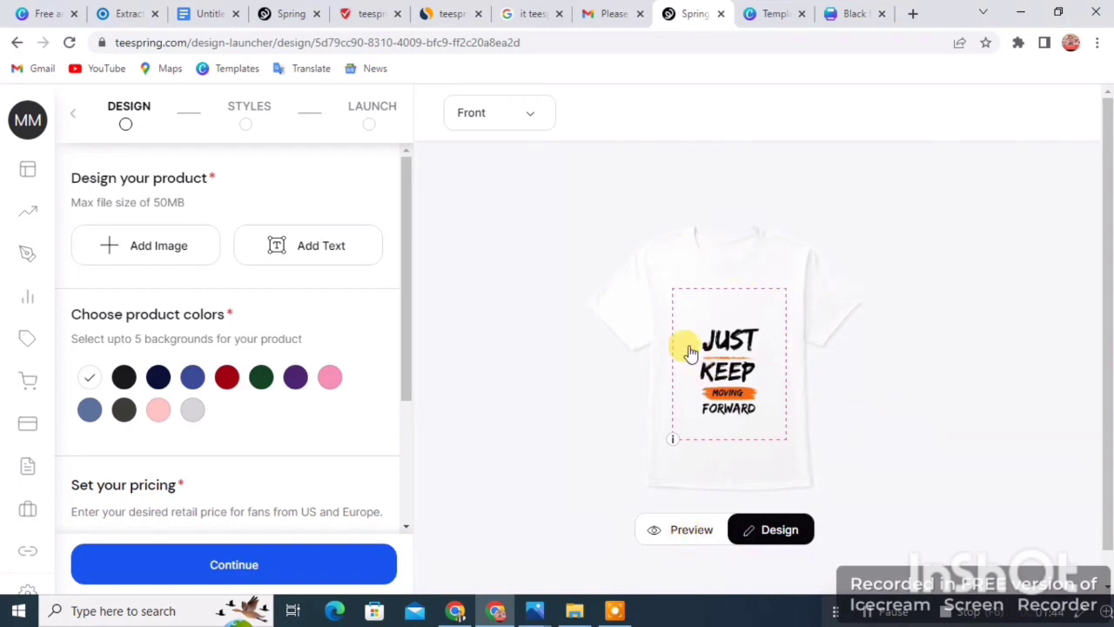
Move the quote image up on the shirt's chest, keeping it horizontally centered in the print area
left_click_drag(746, 368, 736, 358)
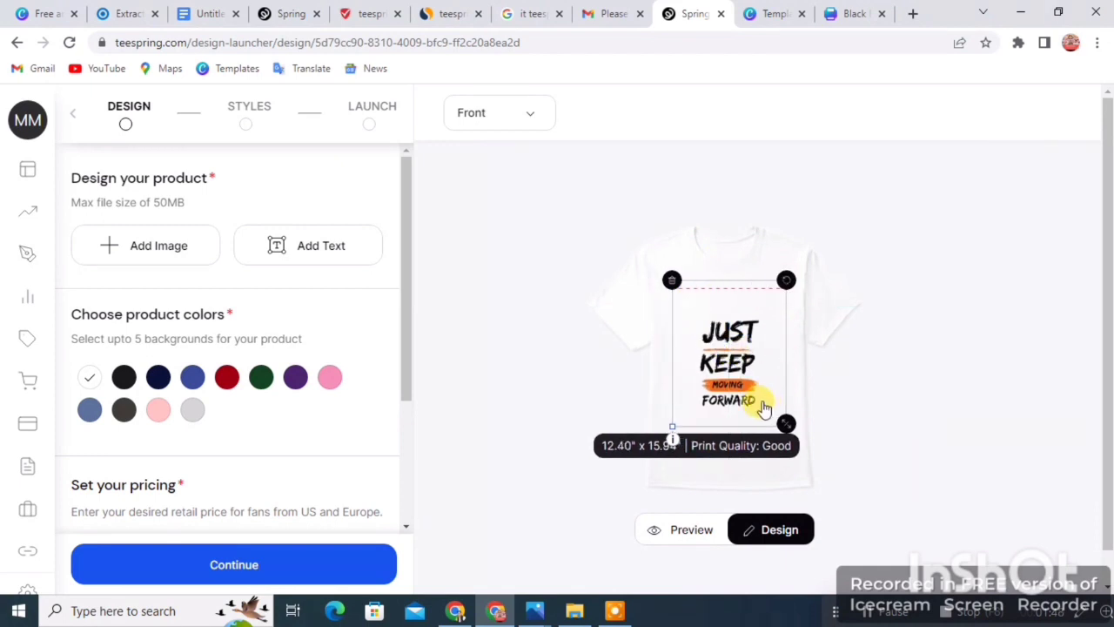
left_click_drag(749, 338, 714, 319)
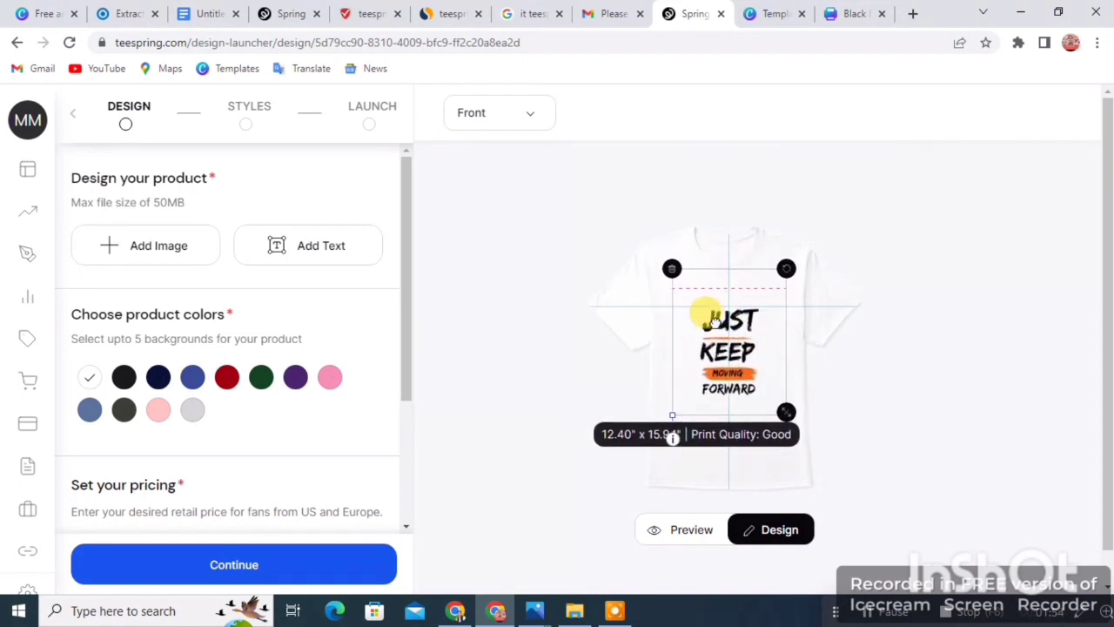
left_click(908, 375)
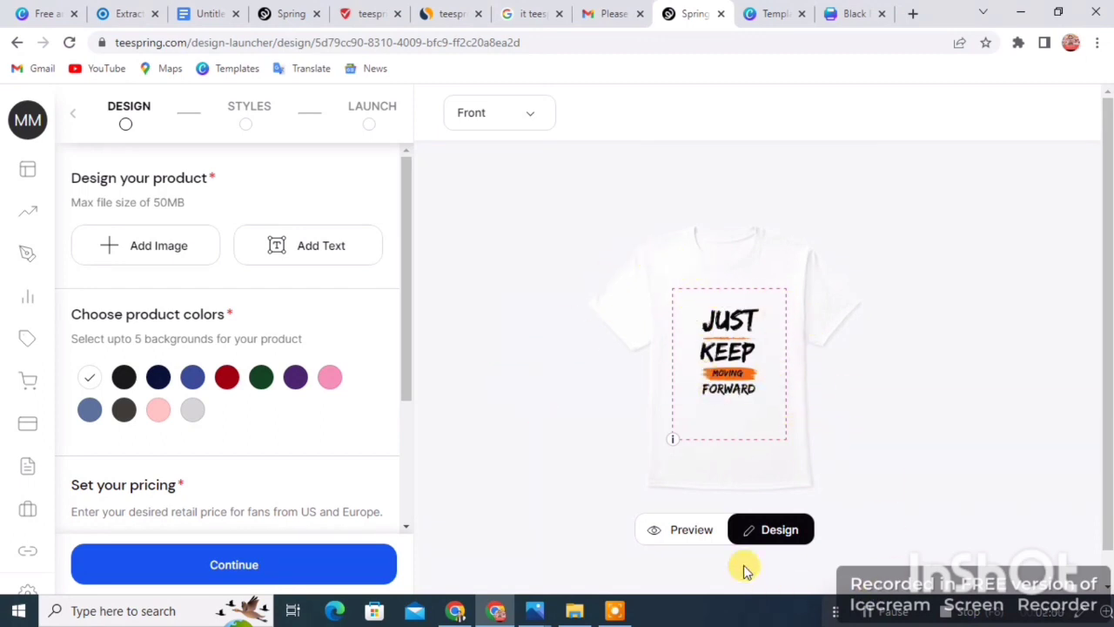
Preview the t-shirt's front and back, ending on the front view
left_click(696, 529)
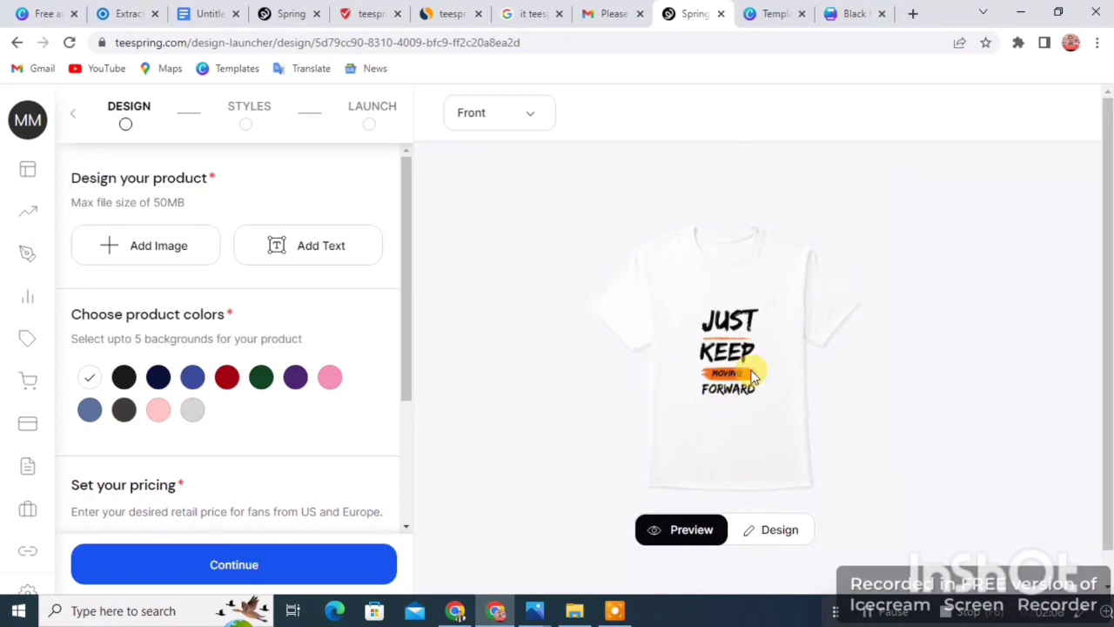
left_click(541, 119)
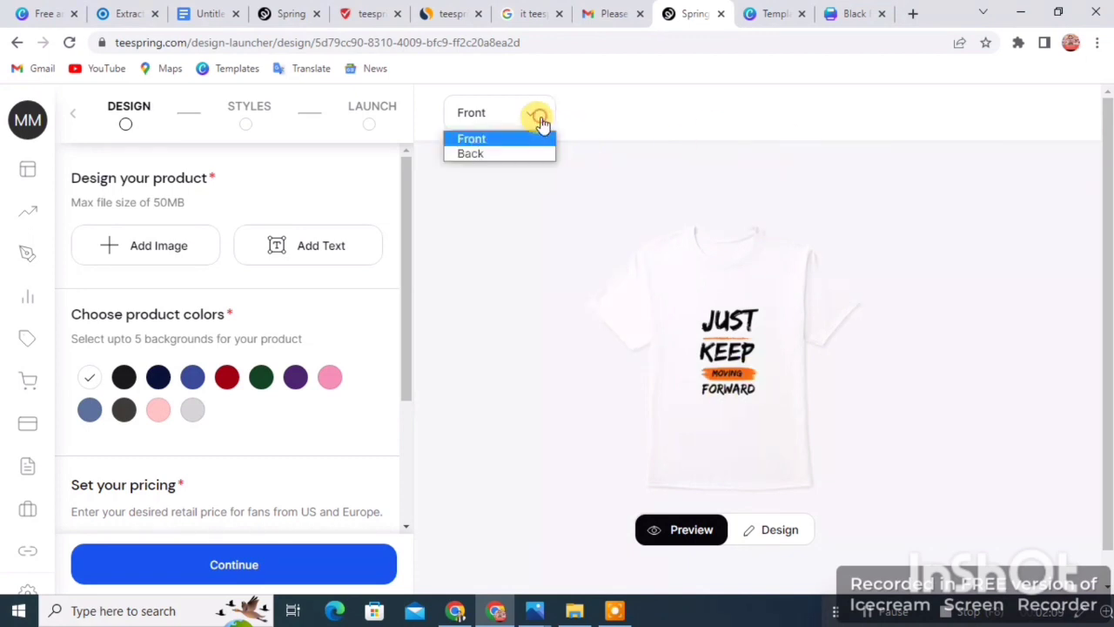
left_click(494, 153)
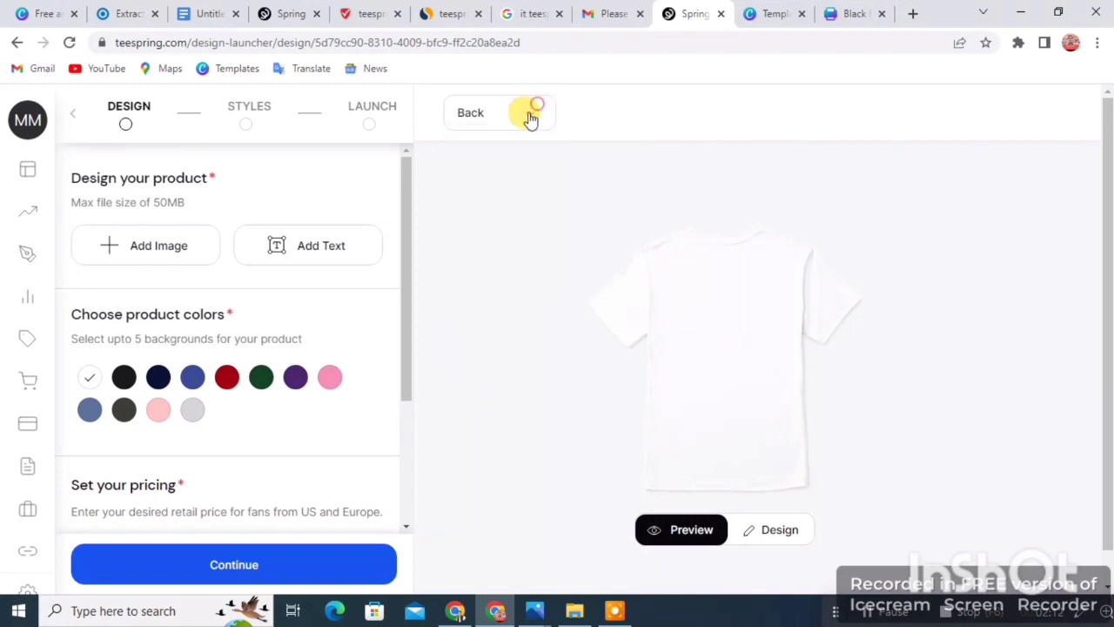
left_click(533, 116)
left_click(484, 138)
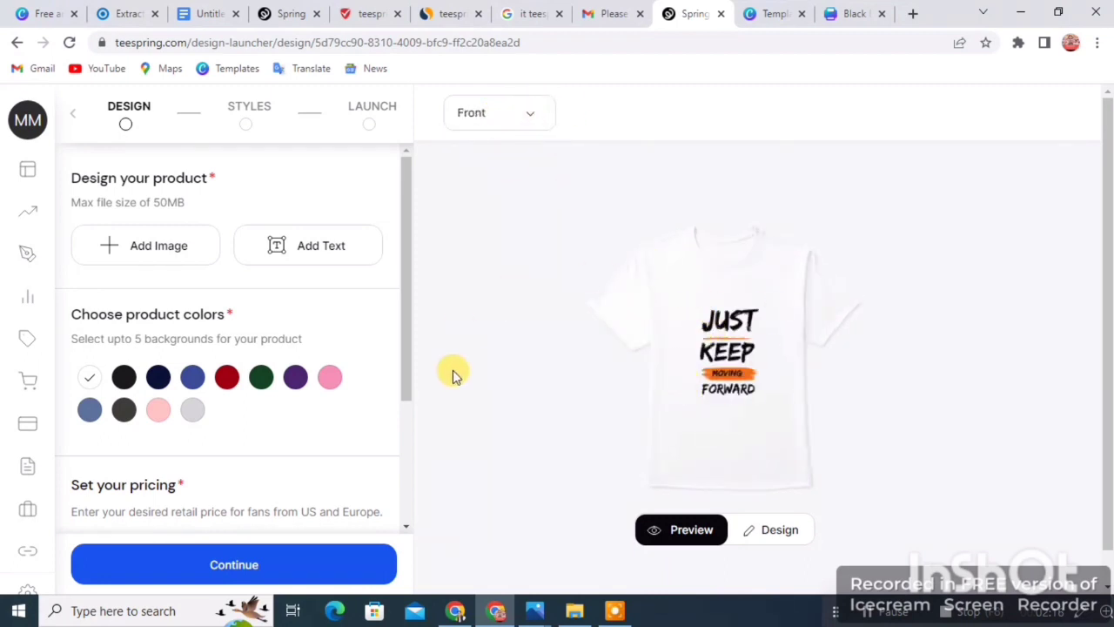
Add red and royal blue to the t-shirt's product colors
left_click(223, 384)
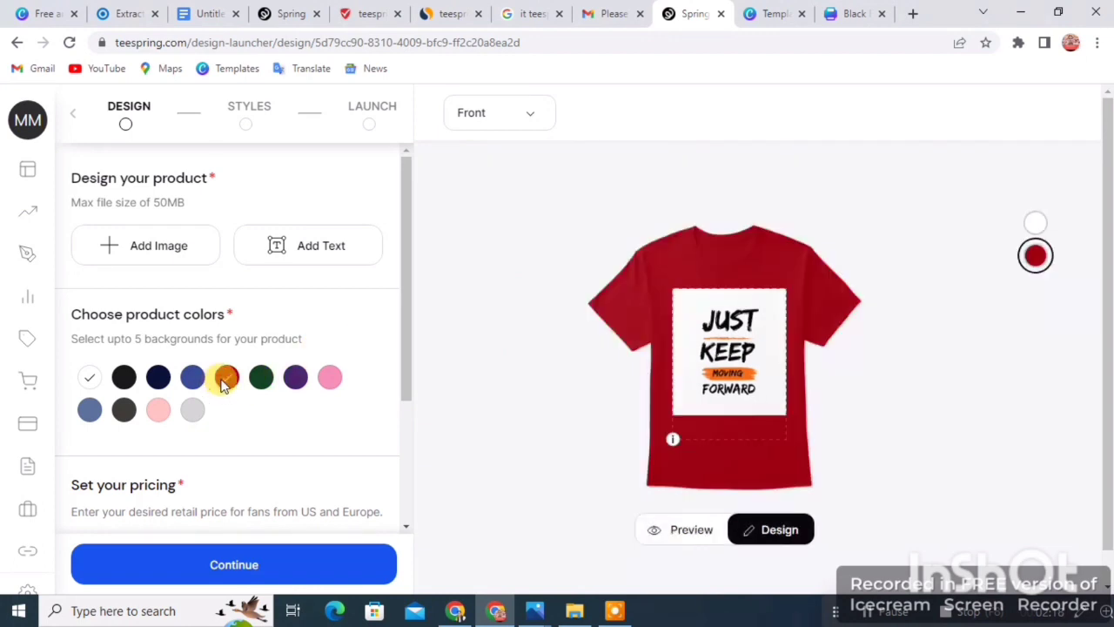
left_click(192, 378)
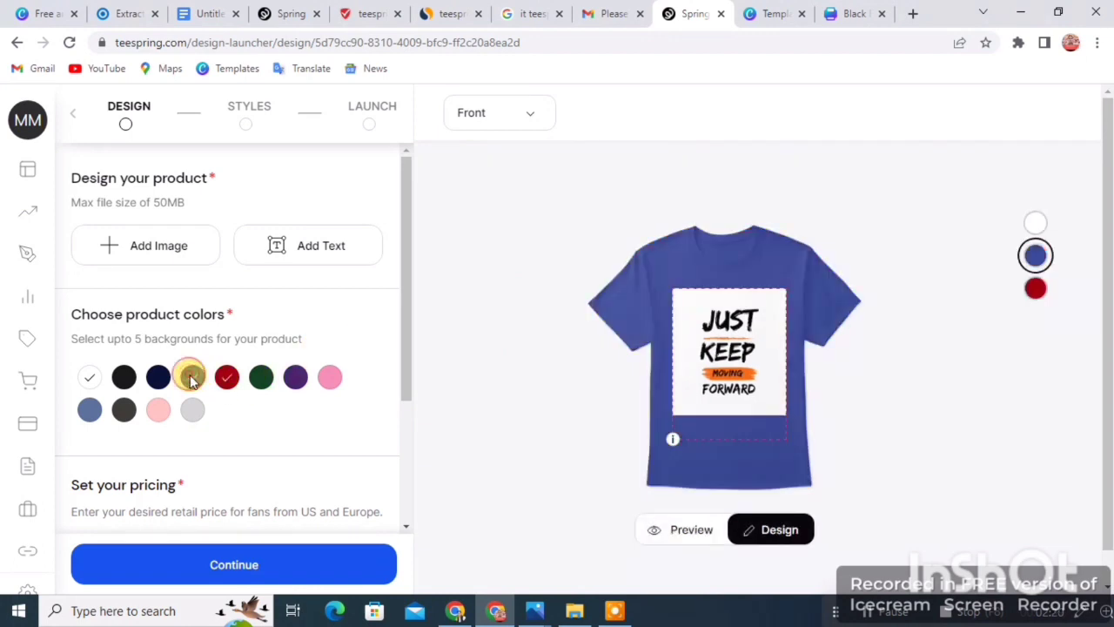
Add purple and pink to the t-shirt's product colors
left_click(133, 381)
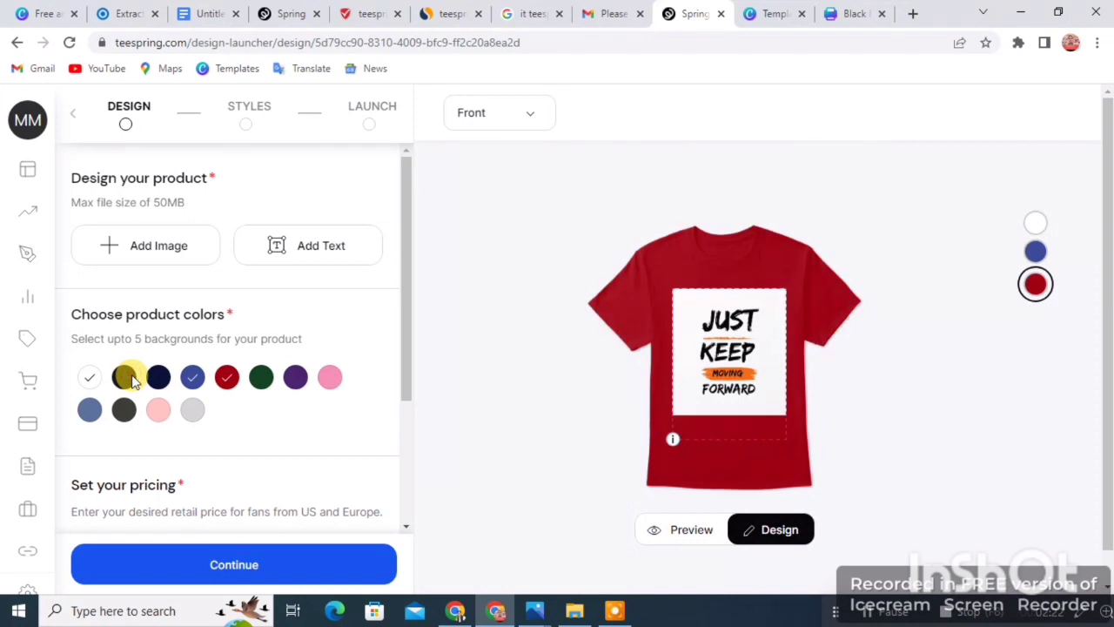
left_click(297, 376)
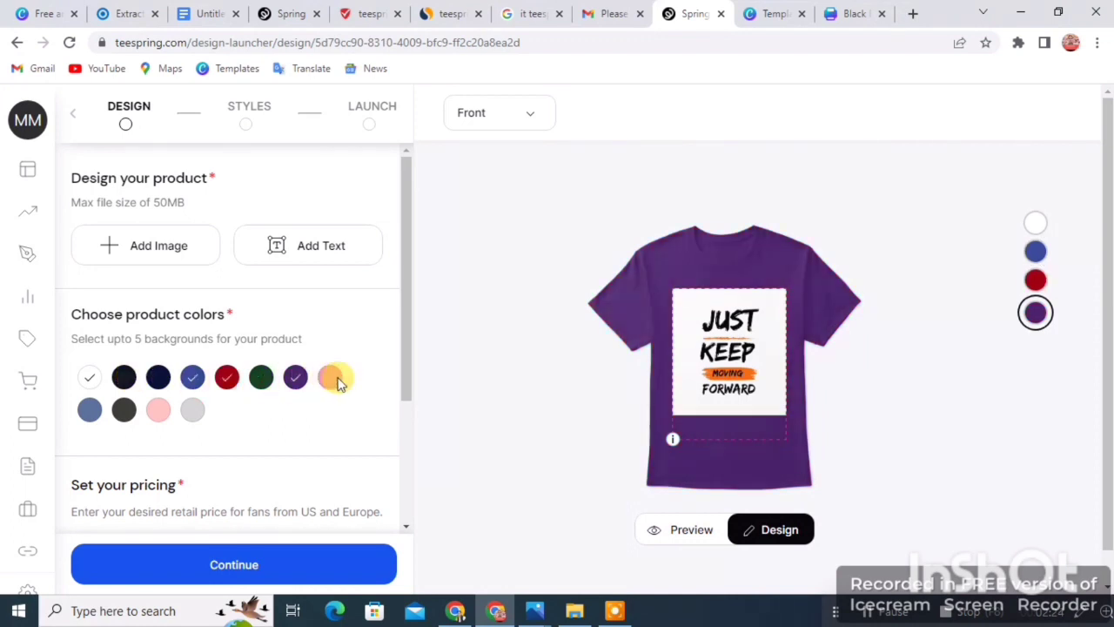
left_click(336, 381)
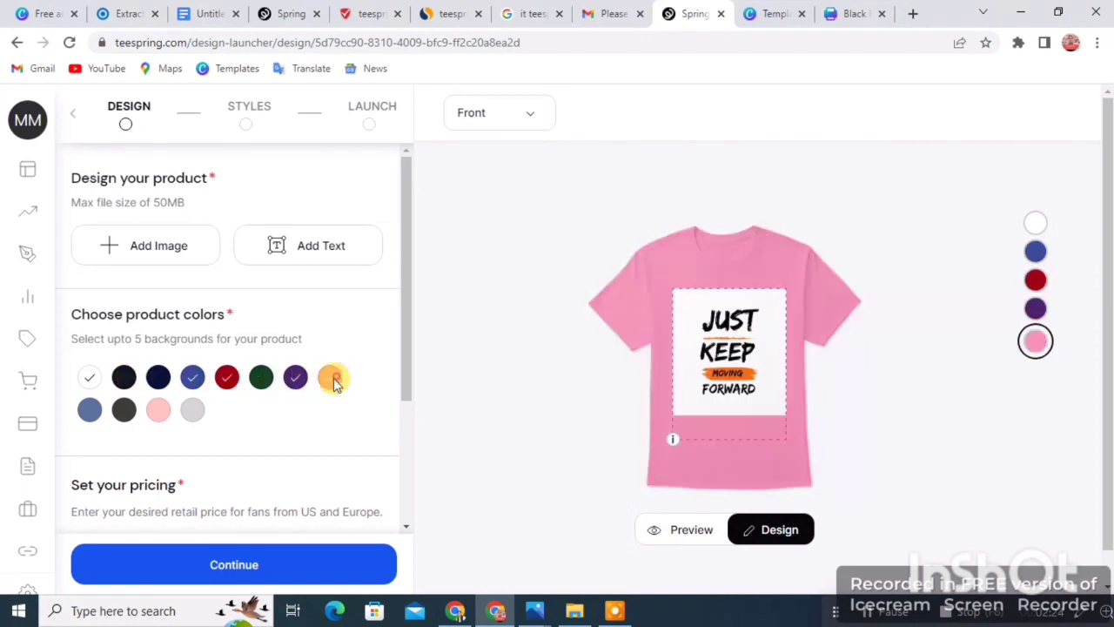
Remove royal blue, red, pink and purple from the t-shirt's product colors and add black alongside white
left_click(190, 379)
left_click(225, 383)
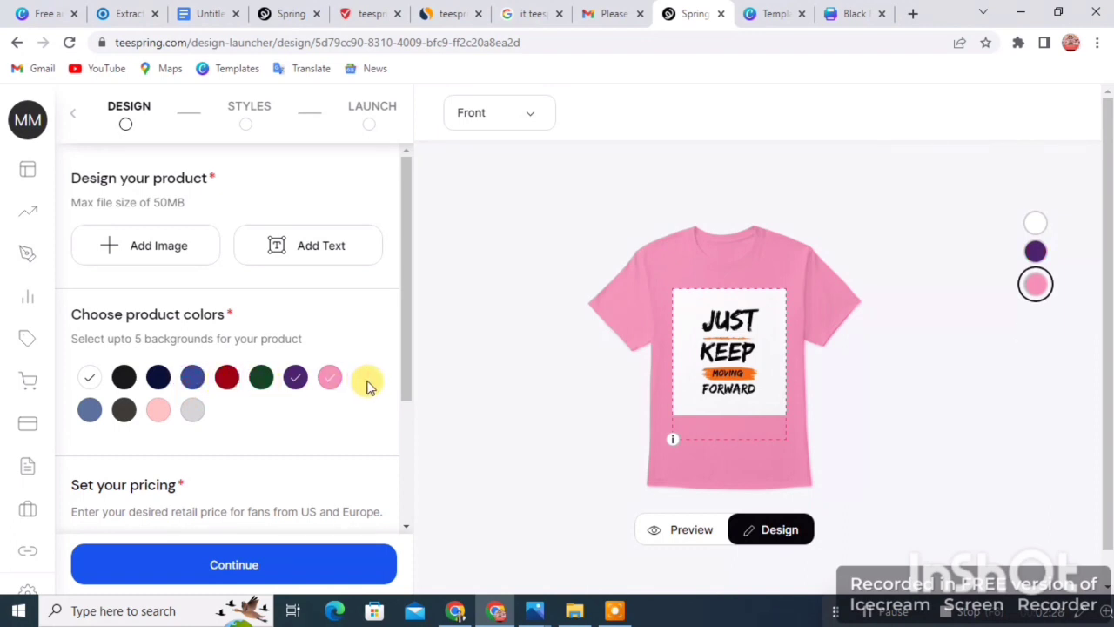
left_click(293, 381)
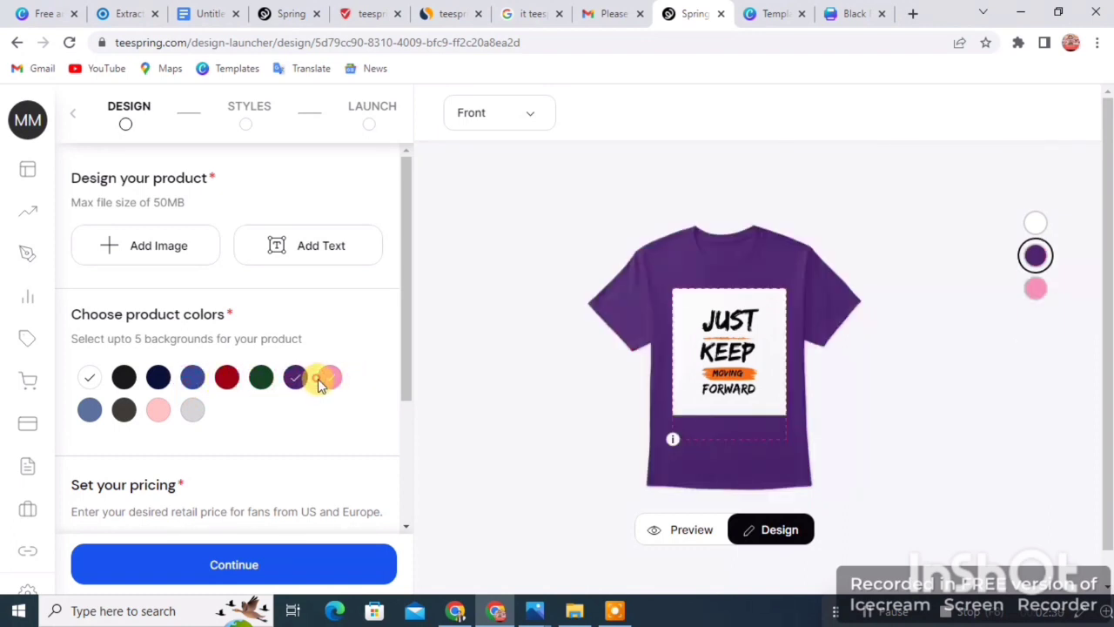
left_click(323, 378)
left_click(294, 378)
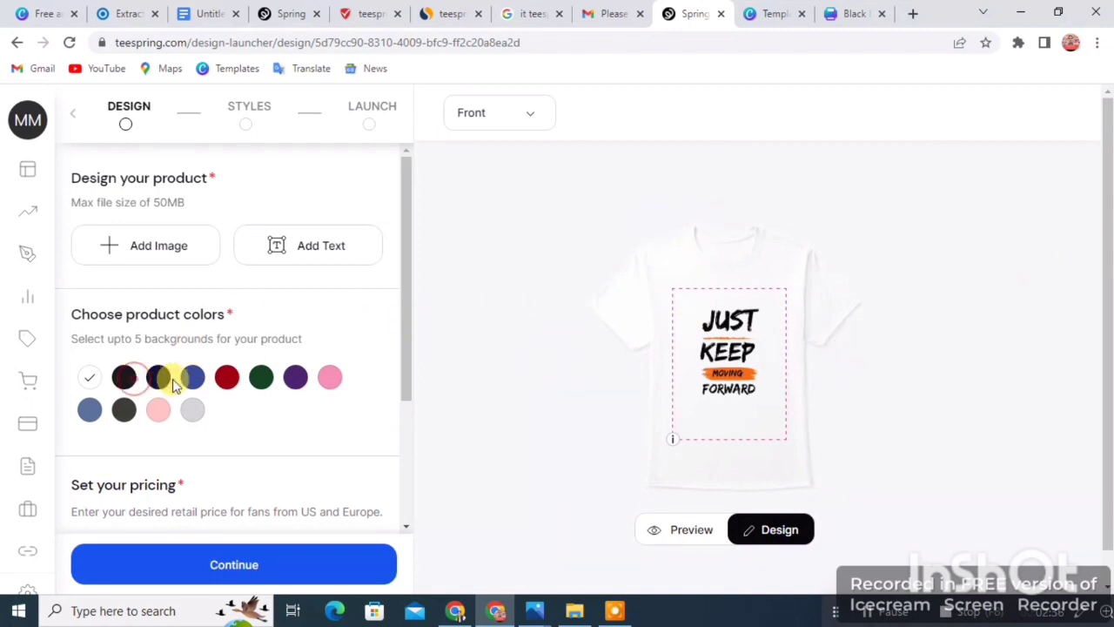
left_click(125, 378)
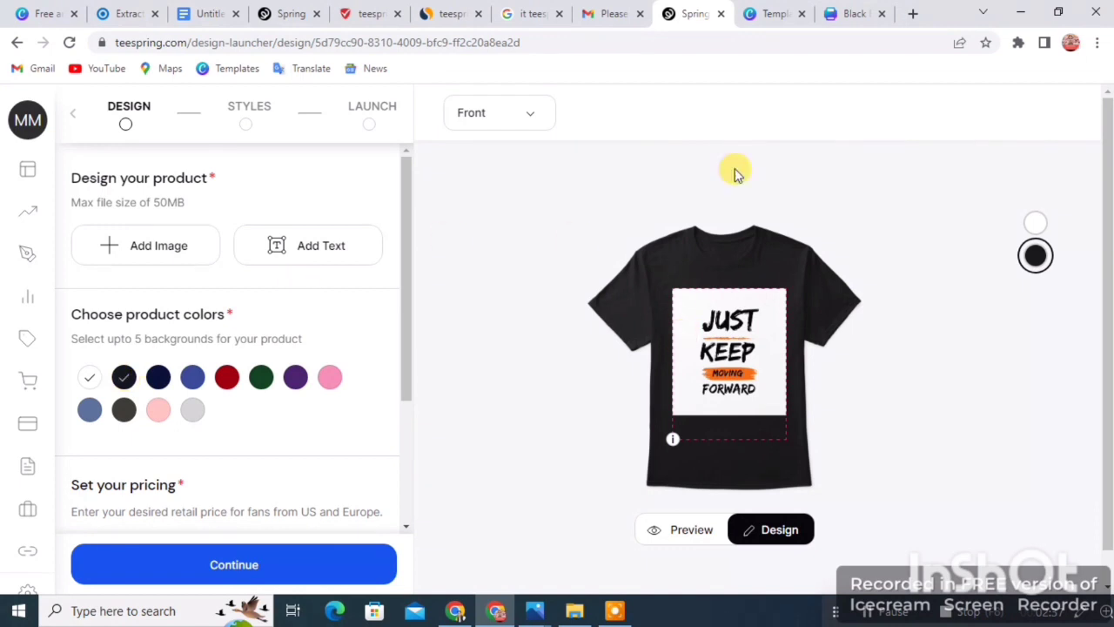
Switch to the Canva quote design and set its page background to black
left_click(853, 13)
left_click(674, 259)
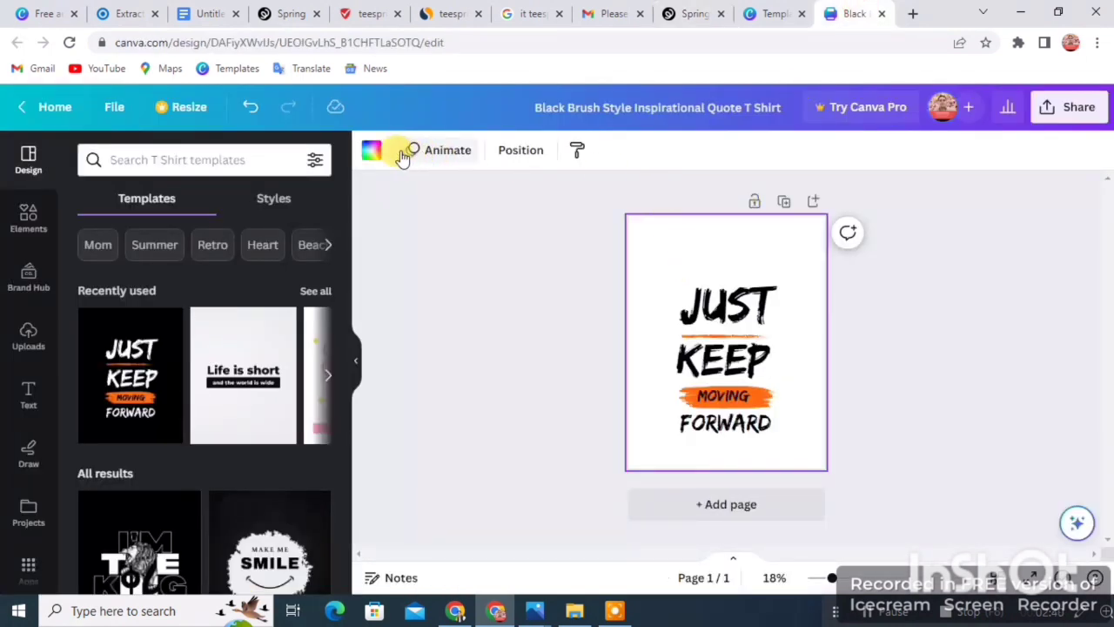
left_click(372, 150)
left_click(129, 248)
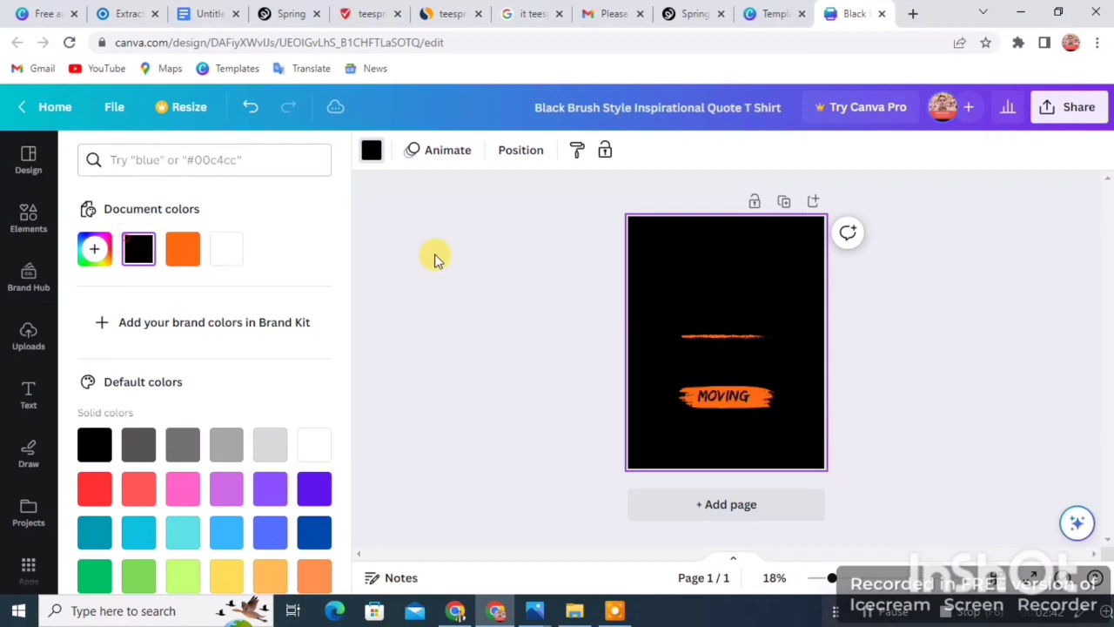
left_click(469, 254)
Recolor the words JUST, KEEP and FORWARD in the quote design to white
left_click(696, 291)
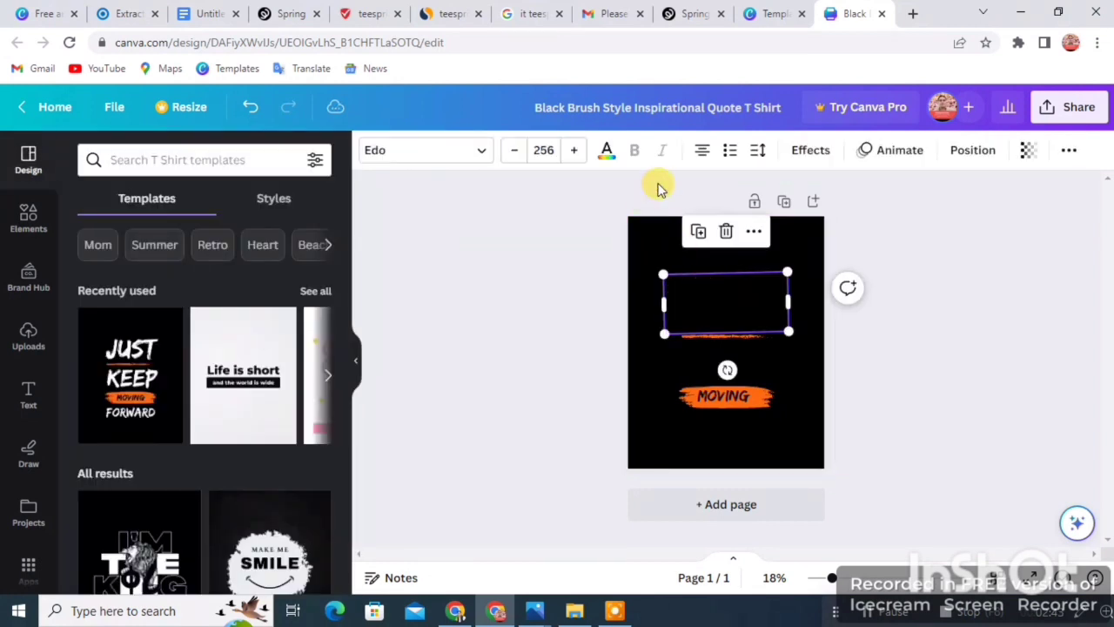
left_click(607, 150)
left_click(307, 439)
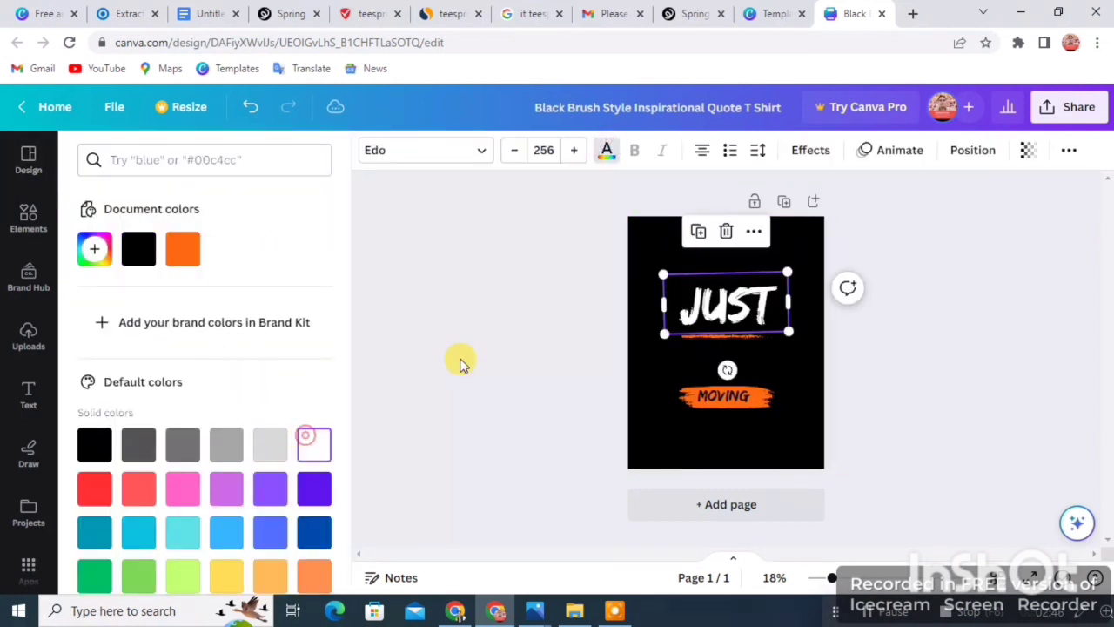
left_click(692, 366)
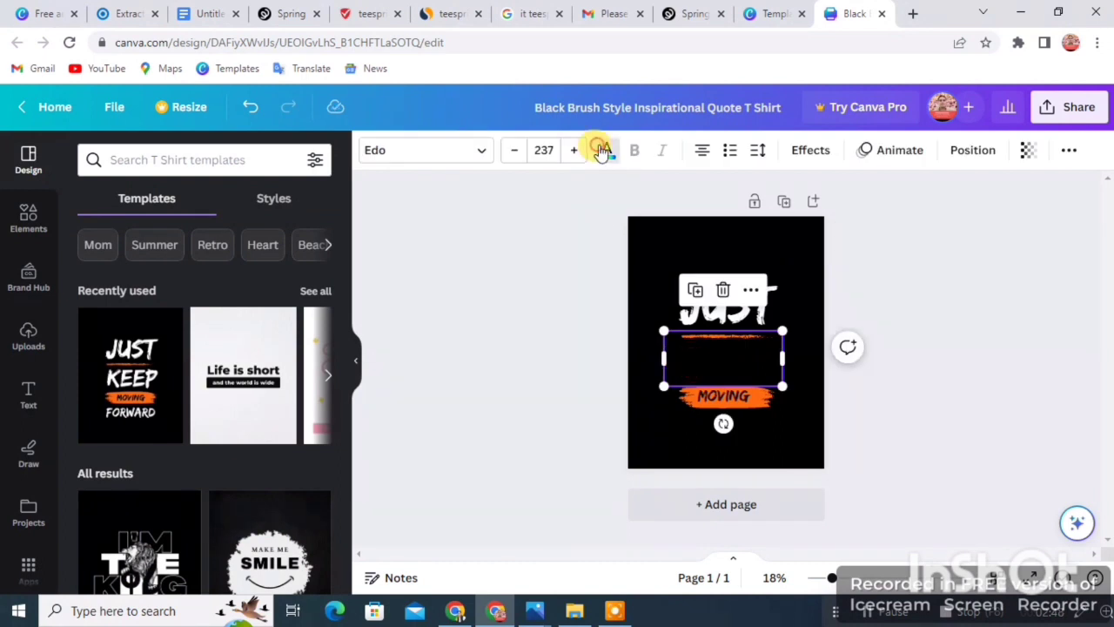
left_click(603, 150)
left_click(309, 448)
left_click(448, 319)
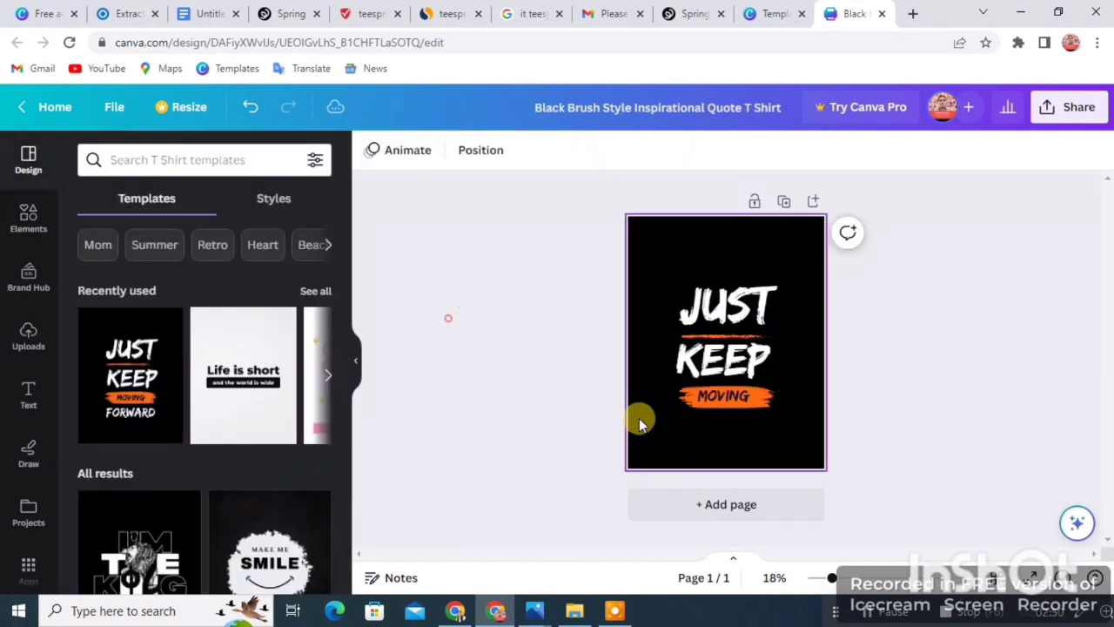
left_click(691, 424)
left_click(607, 152)
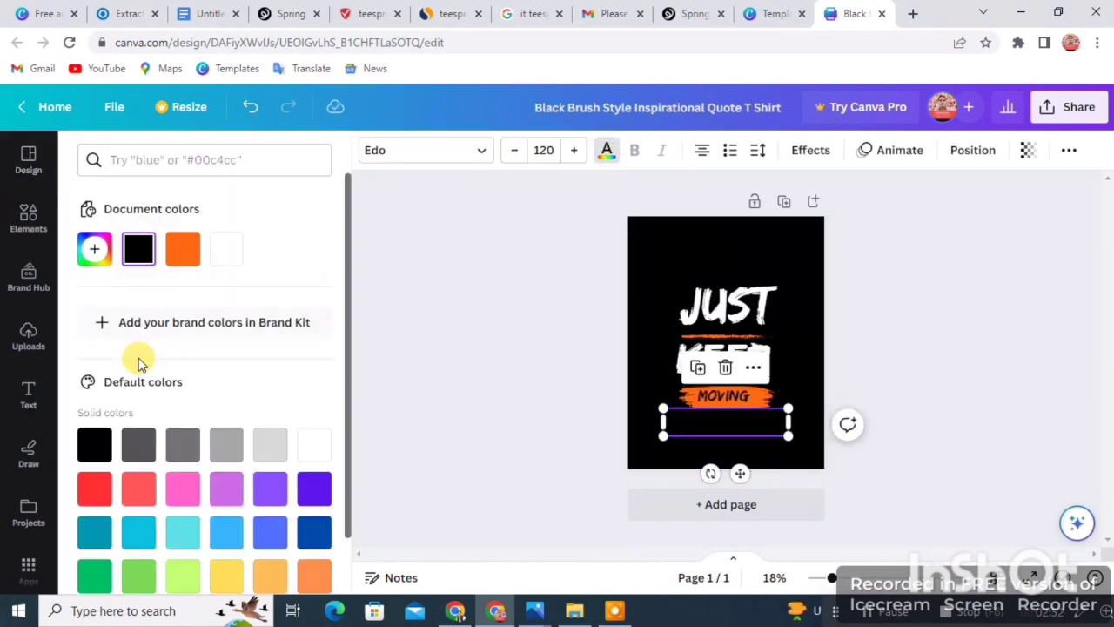
left_click(223, 247)
left_click(429, 285)
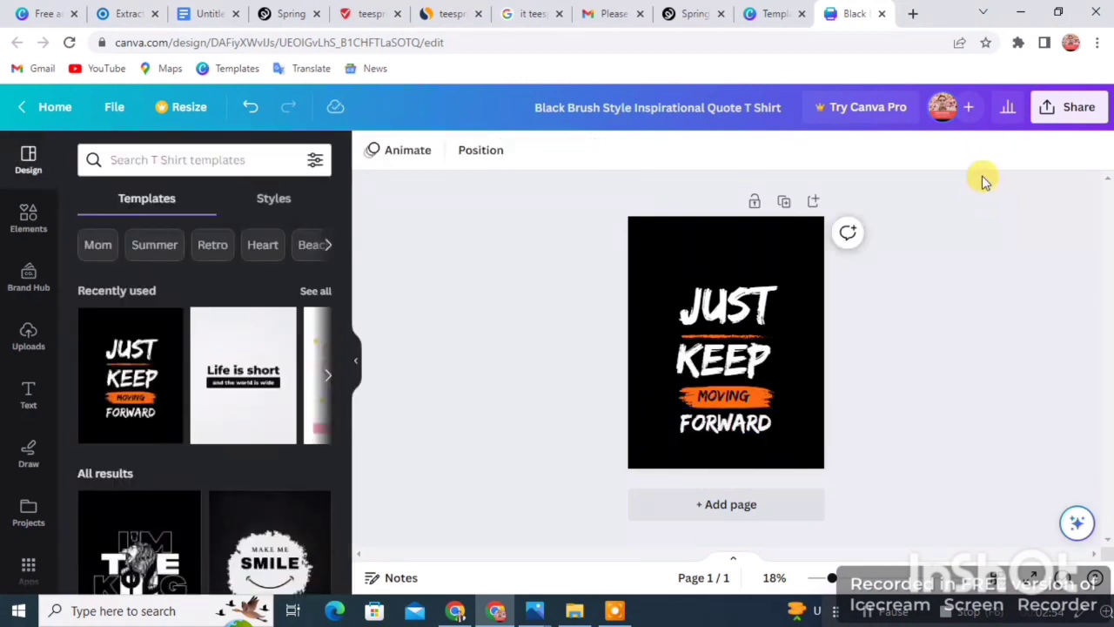
Download the black-background quote design as a JPG
left_click(1063, 109)
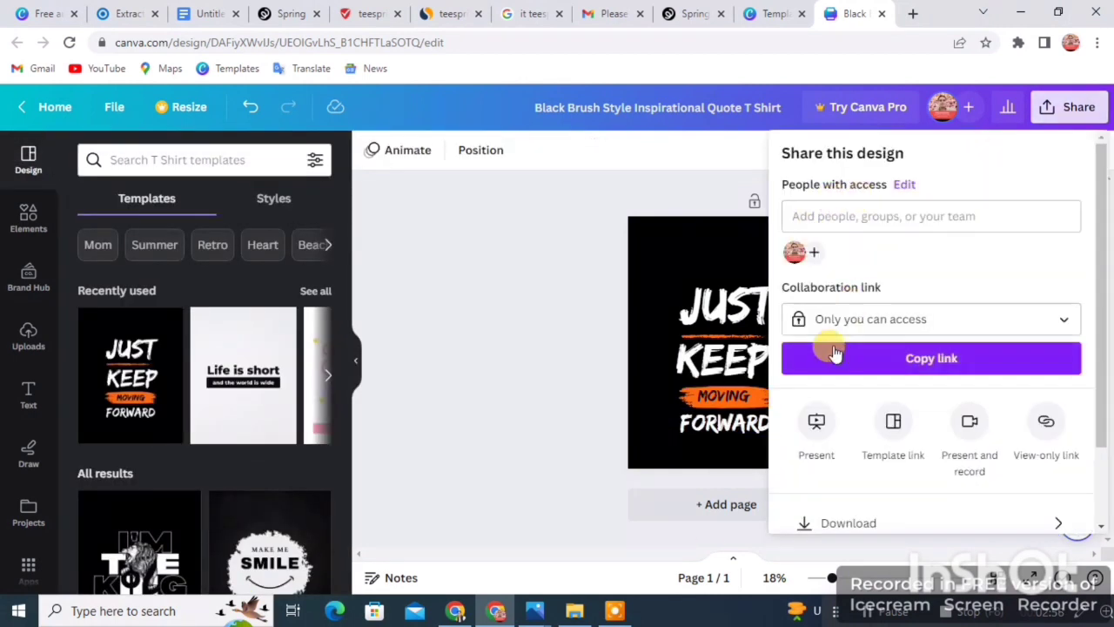
scroll(839, 404, "down", 2)
left_click(839, 420)
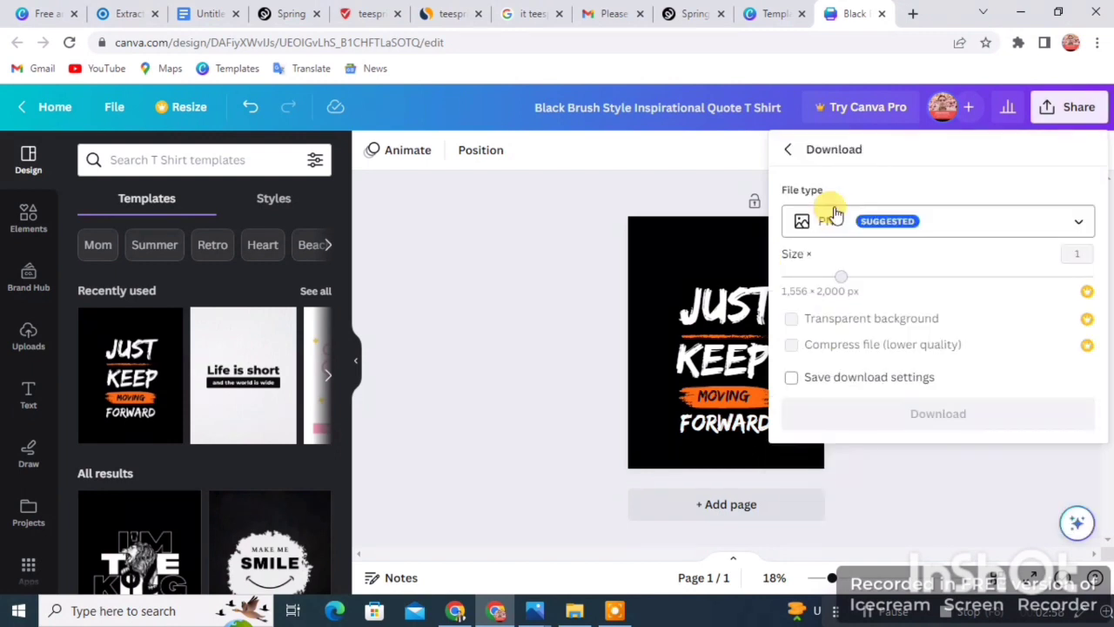
left_click(828, 224)
left_click(830, 127)
left_click(864, 419)
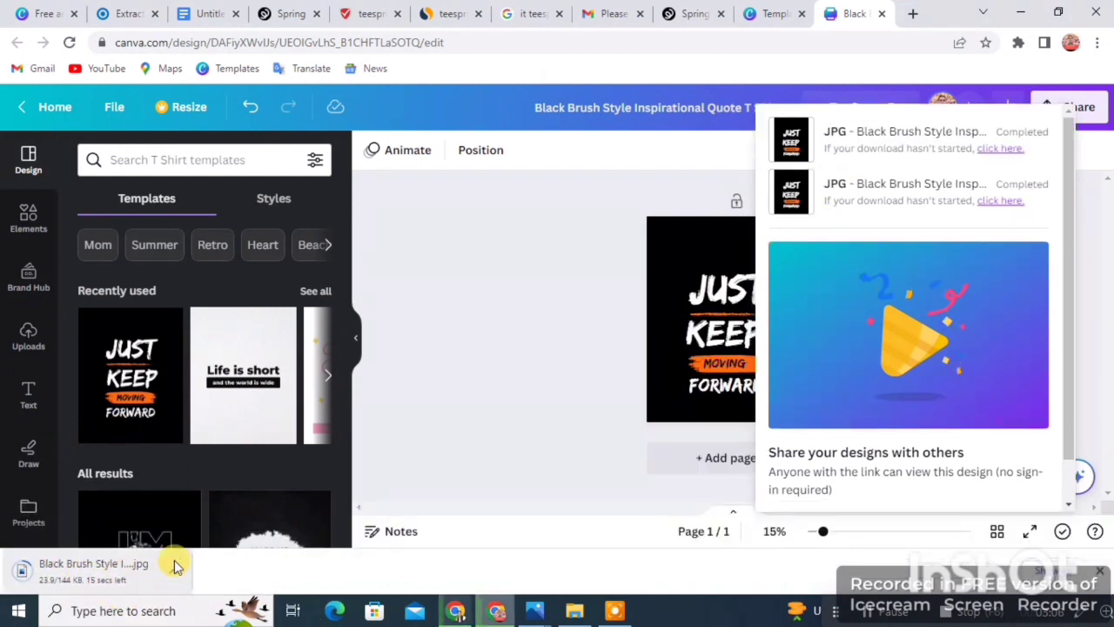
Open the downloaded Black Brush Style Inspirational Quote JPG and copy the image to the clipboard
left_click(113, 564)
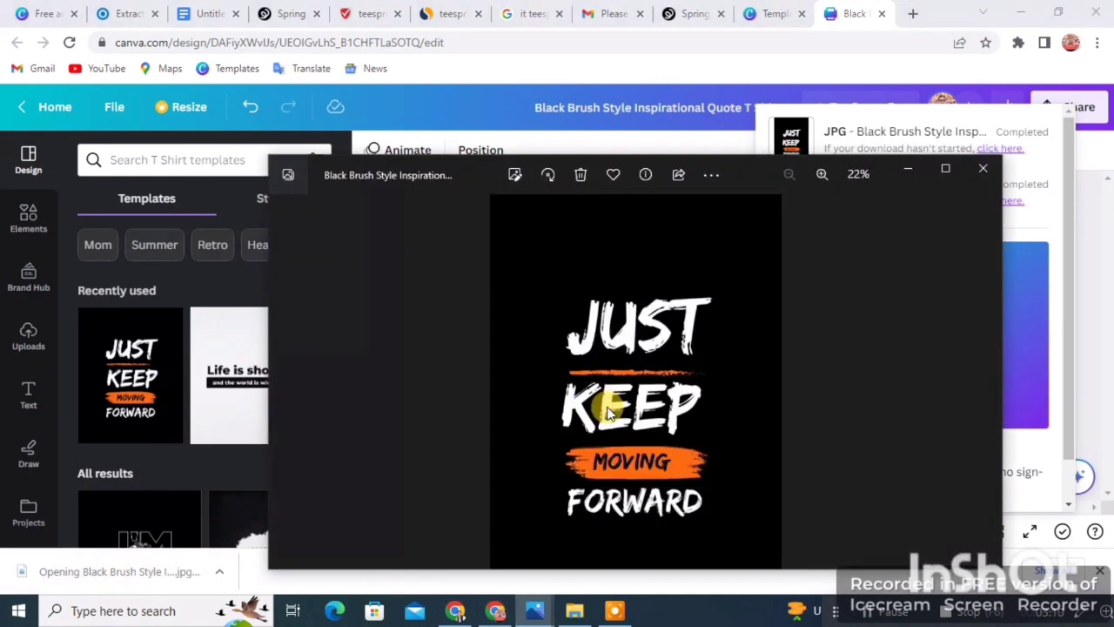
key("ctrl+c")
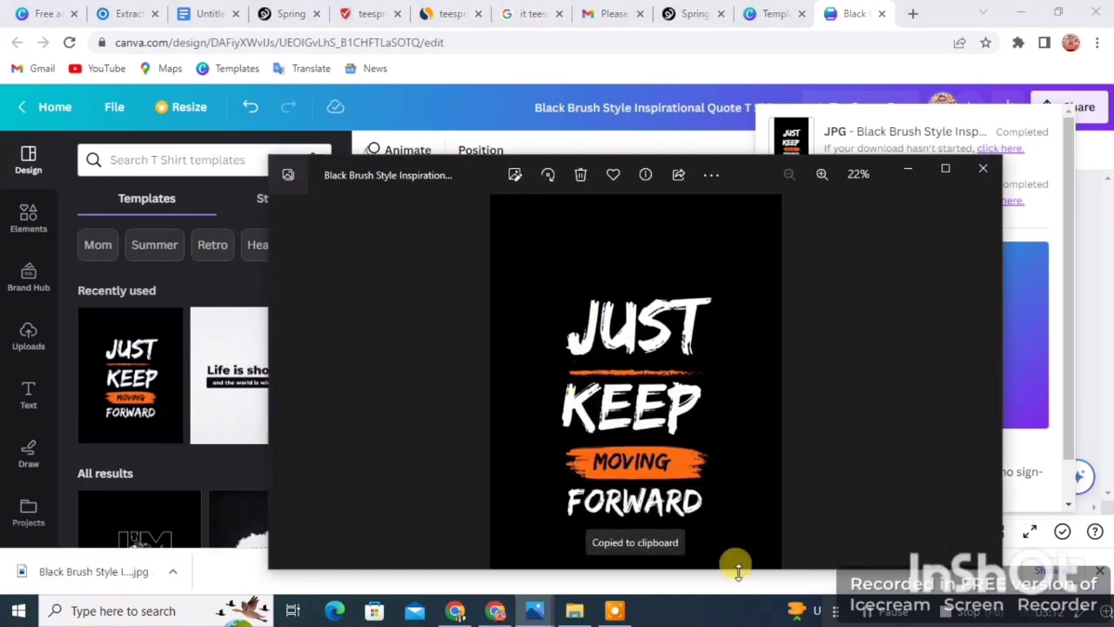
left_click(869, 617)
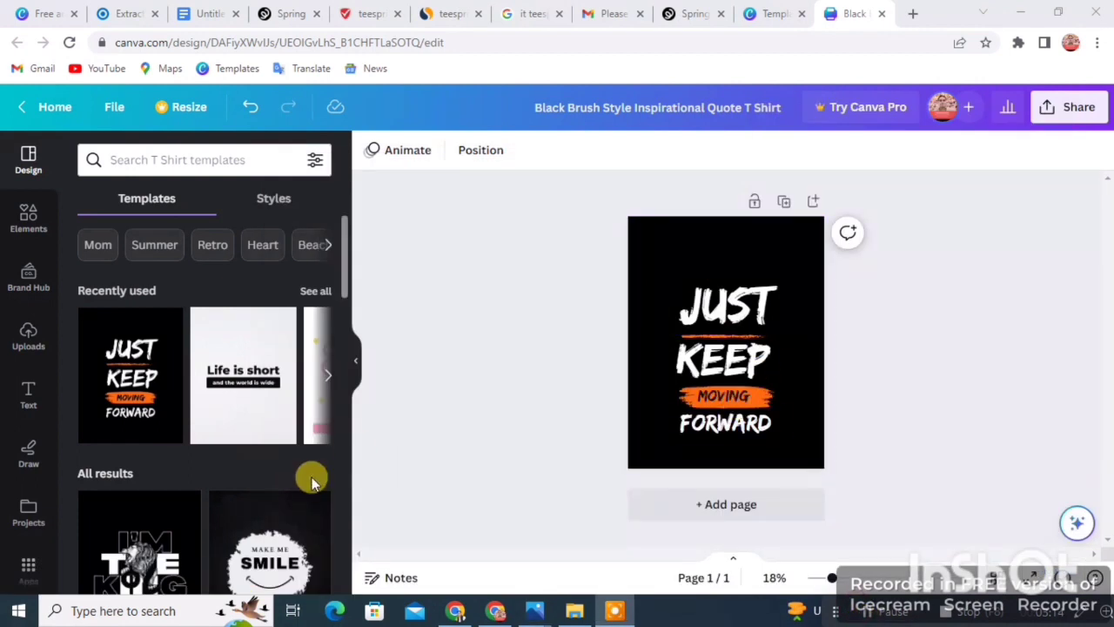
Switch to Spring and delete the white-background quote image from the front of the t-shirt
left_click(670, 10)
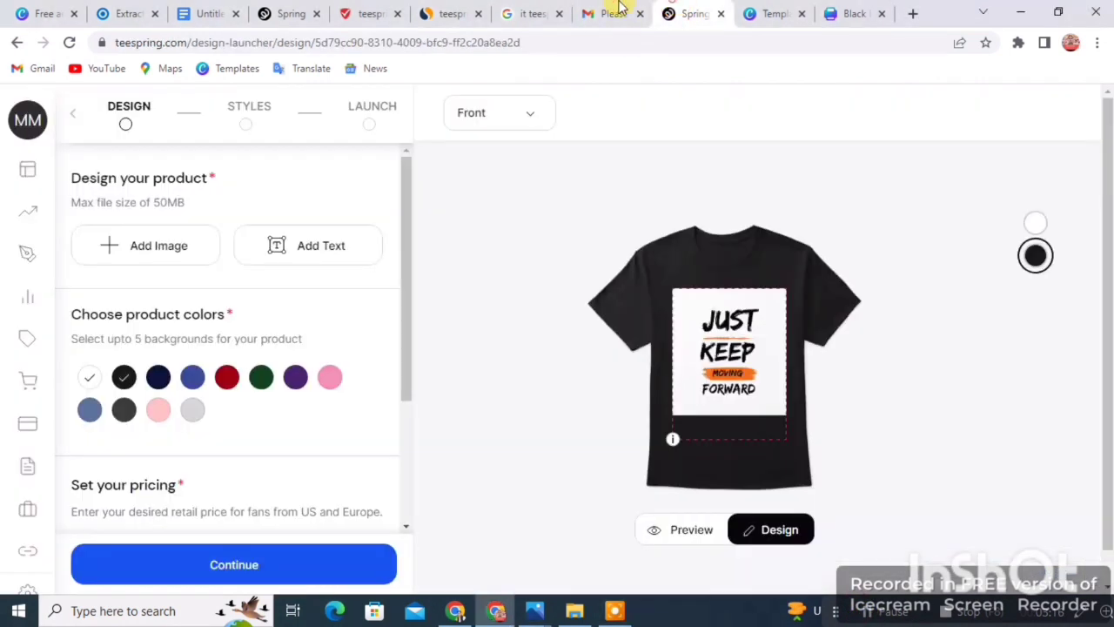
left_click(709, 398)
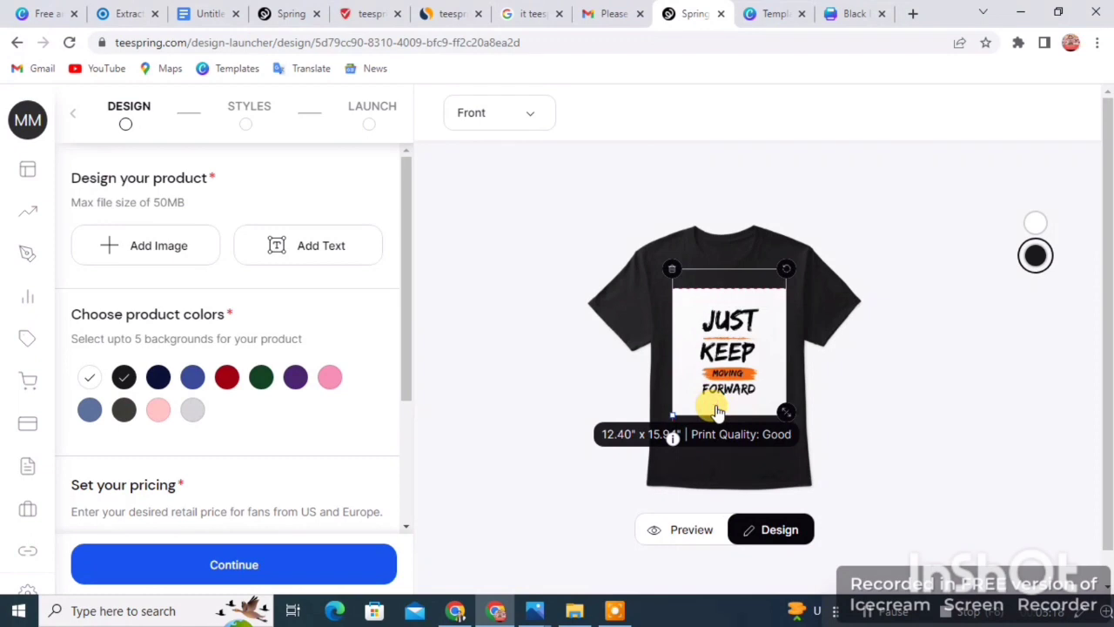
left_click(671, 269)
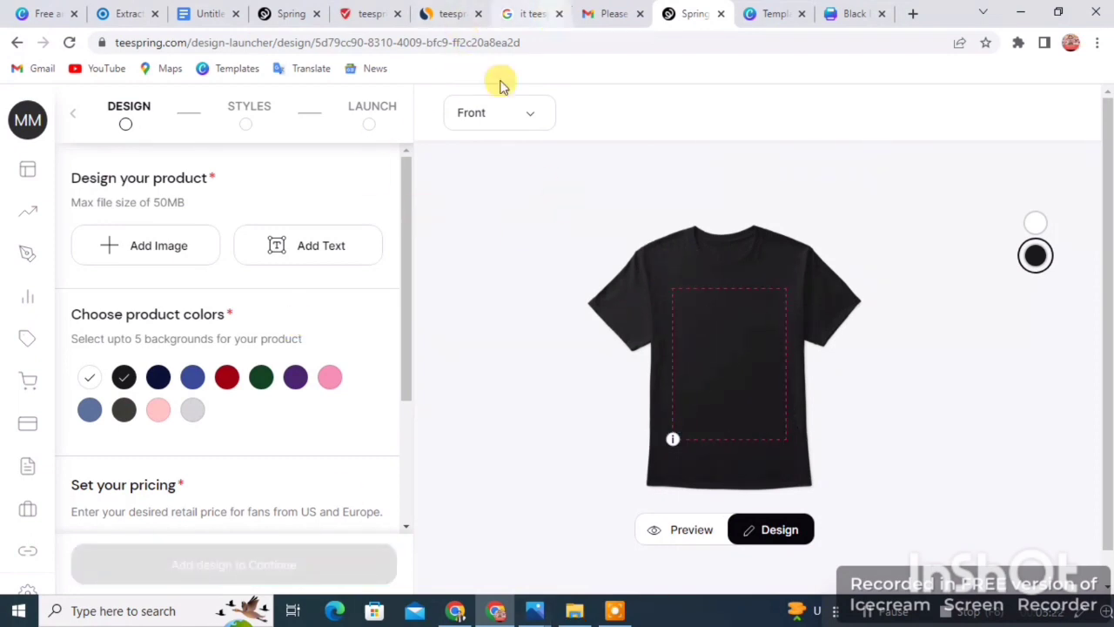
Add the black-background quote image from the Pictures folder and move it up on the shirt's chest, horizontally centered
left_click(132, 252)
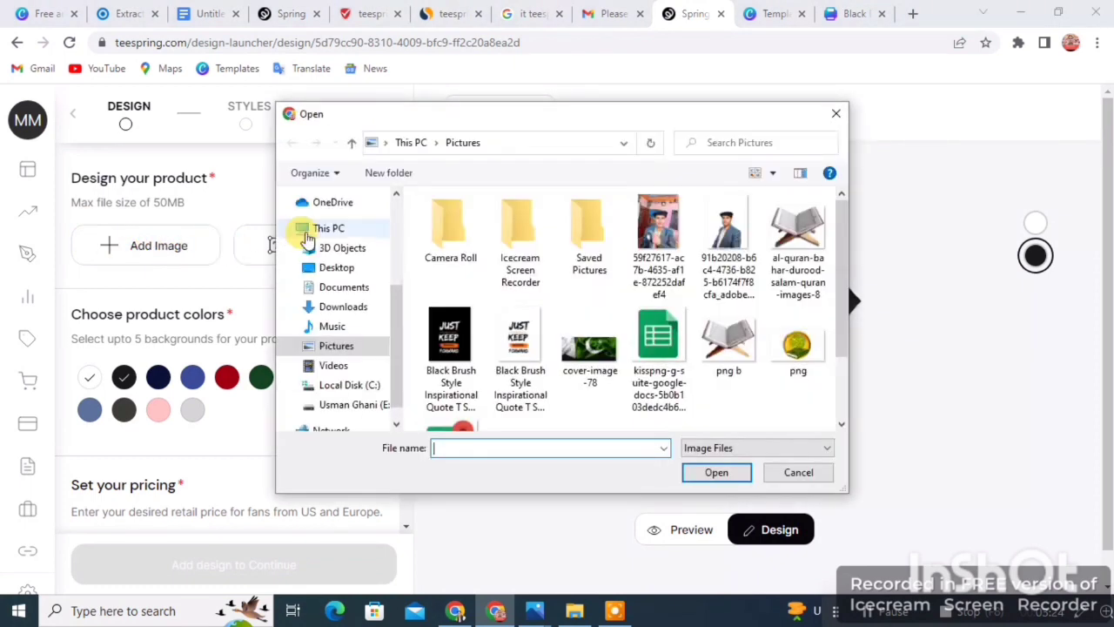
left_click(448, 349)
left_click(712, 471)
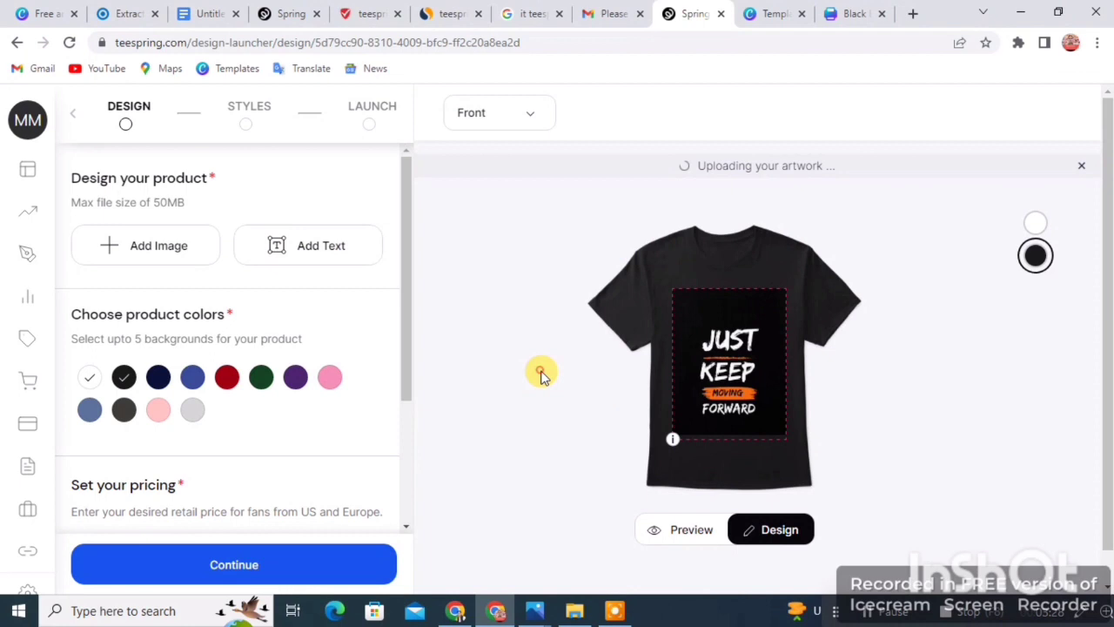
left_click_drag(703, 342, 705, 308)
left_click(559, 290)
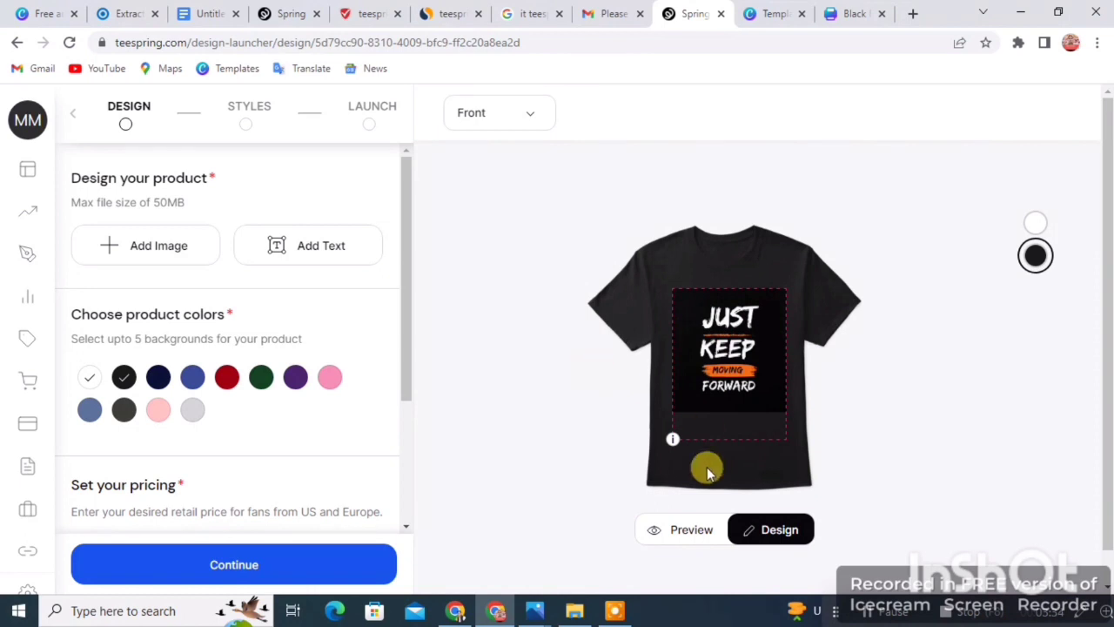
Try navy and royal blue as additional t-shirt colors and deselect both
left_click(154, 385)
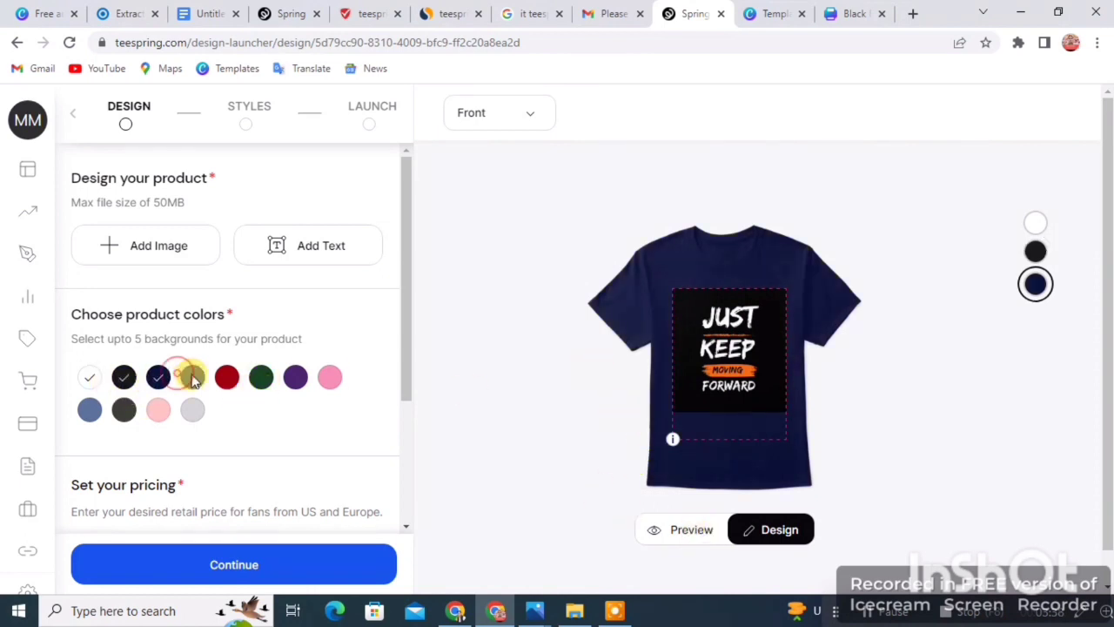
left_click(192, 378)
left_click(155, 376)
left_click(193, 377)
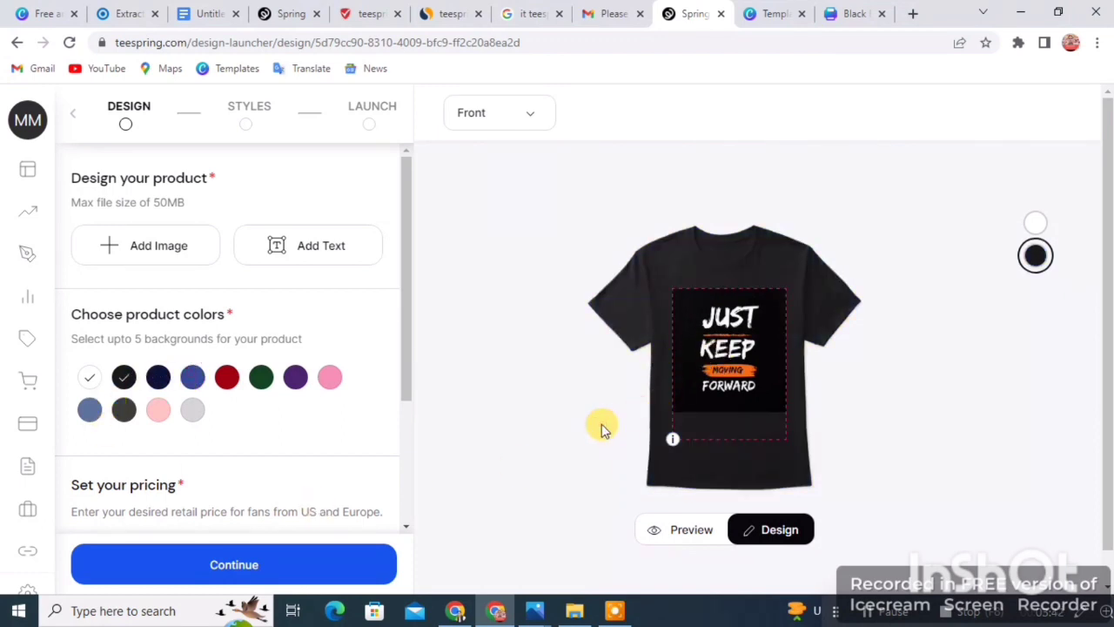
Preview the design on the black t-shirt and make white the only product color
left_click(684, 531)
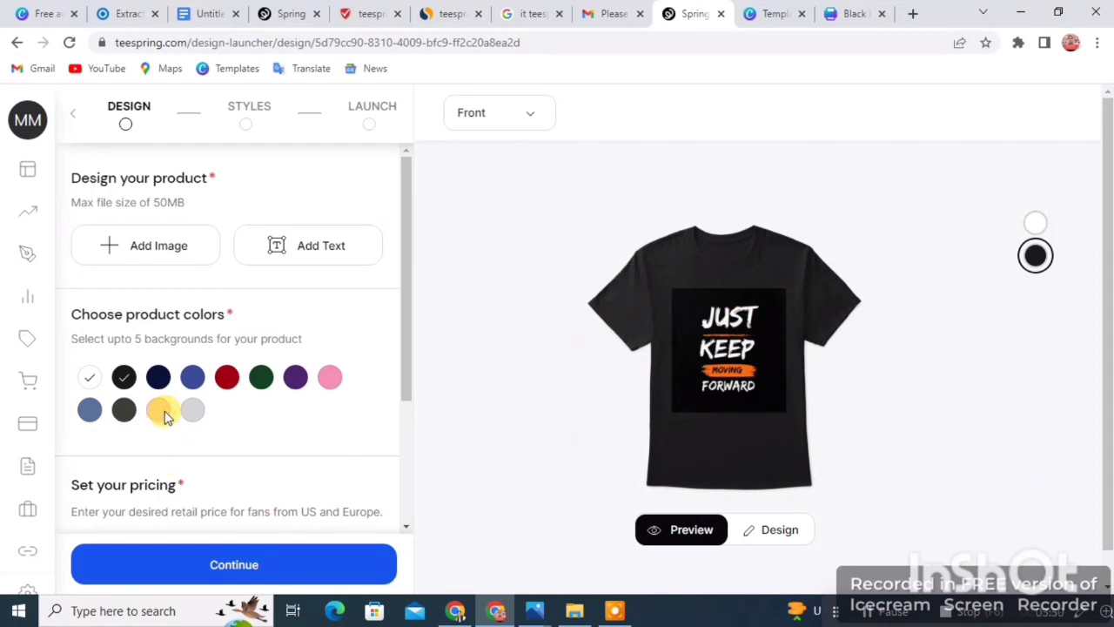
left_click(91, 379)
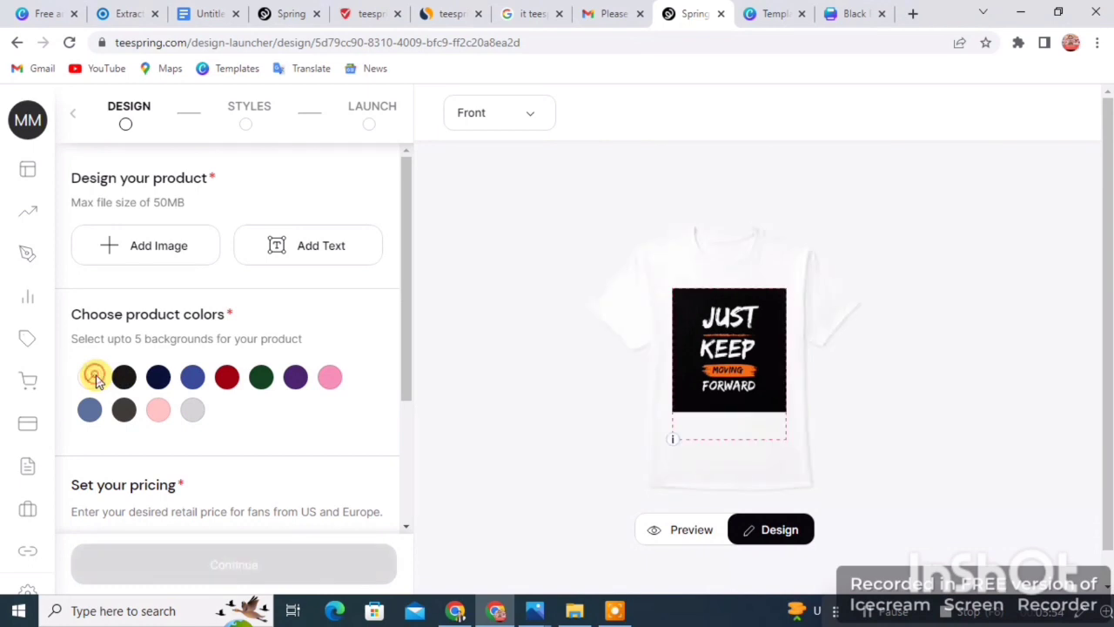
Add the white-background quote image from the Pictures folder and move it up on the white shirt's chest, horizontally centered
left_click(161, 247)
left_click(512, 331)
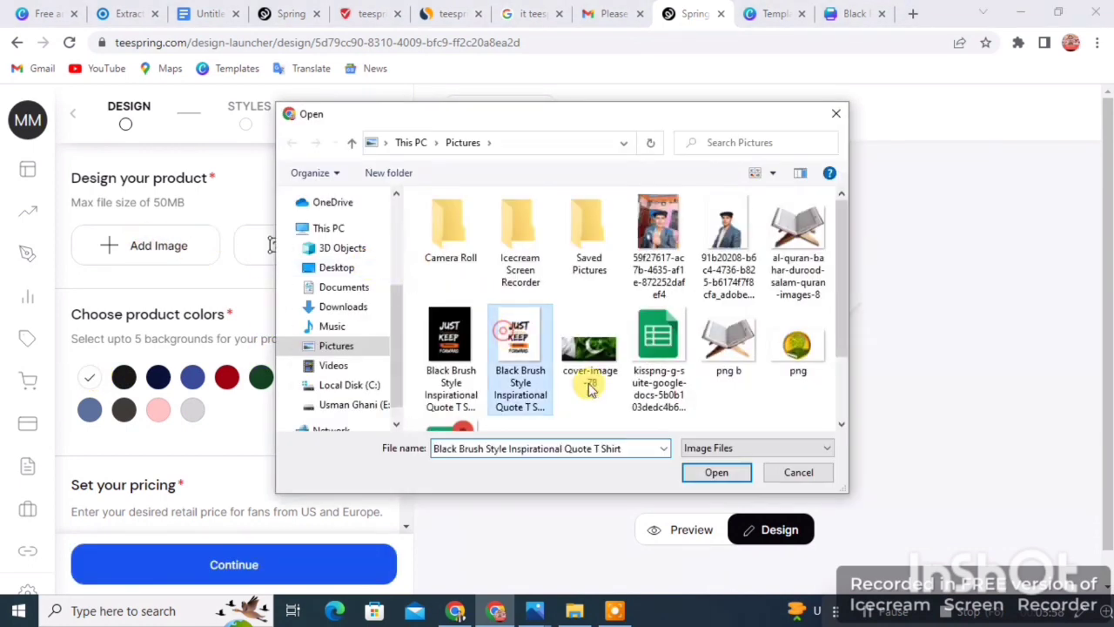
left_click(716, 473)
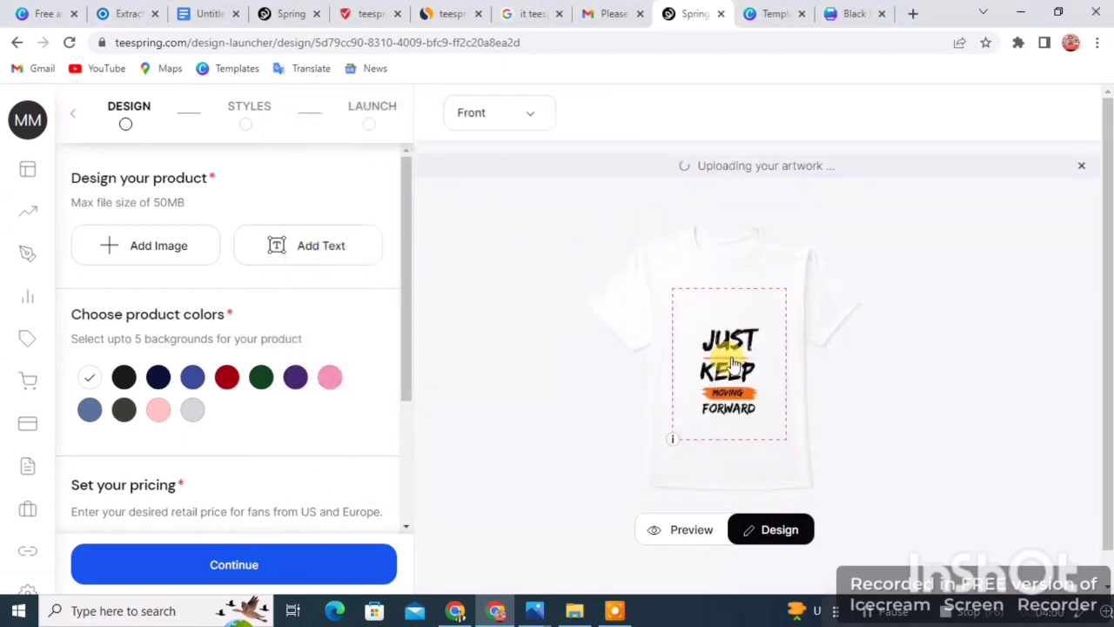
left_click_drag(690, 339, 711, 322)
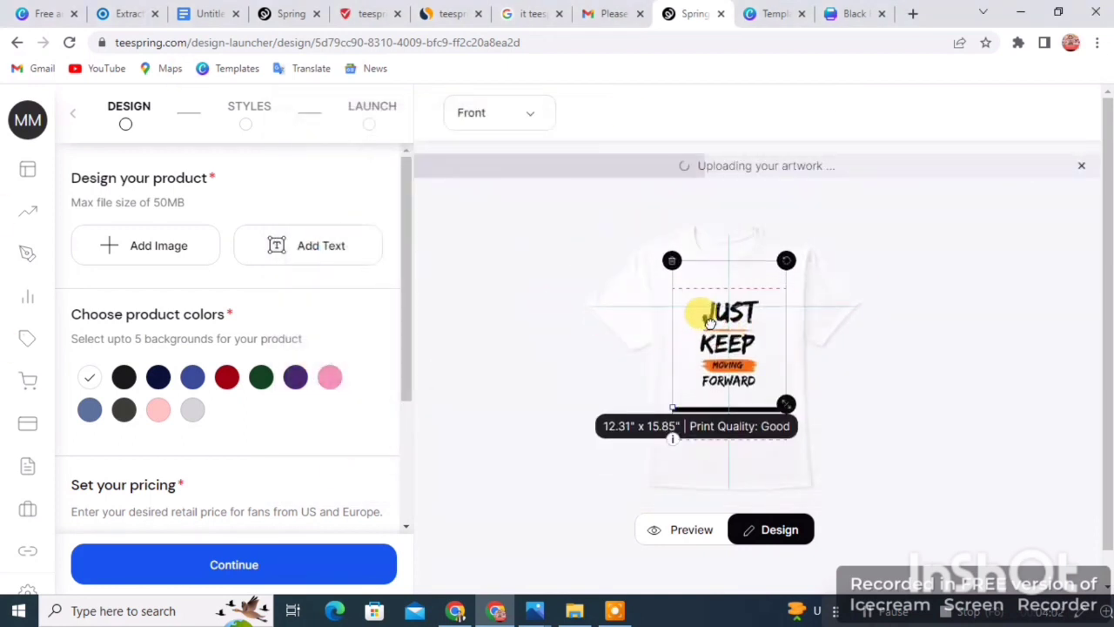
left_click(918, 357)
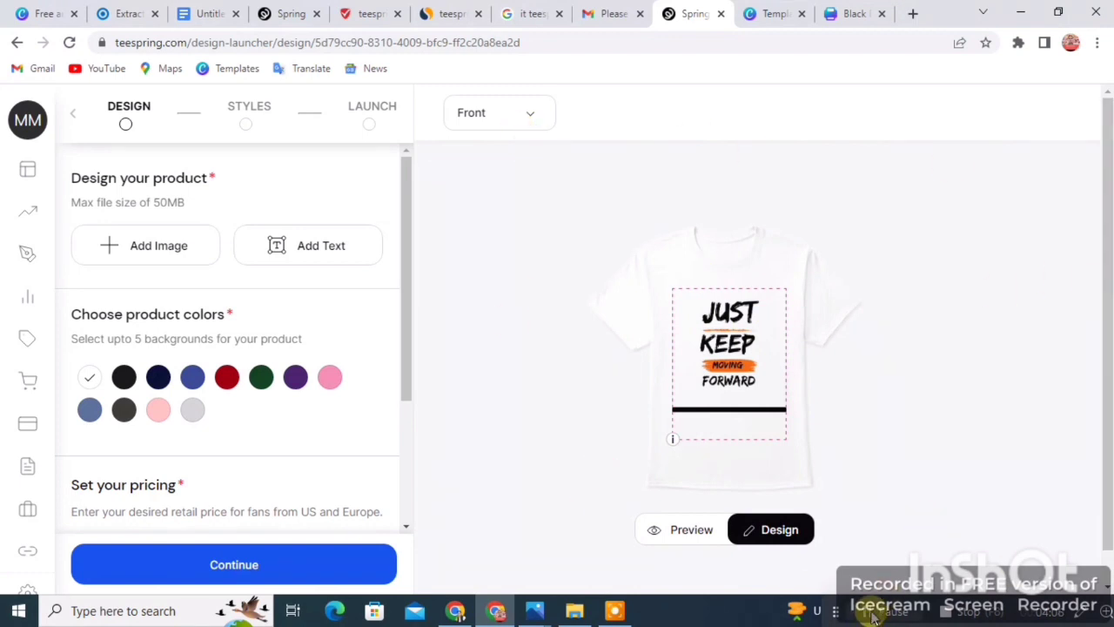
Accept the white Classic Tee design and continue to the product styles stage
scroll(744, 559, "down", 1)
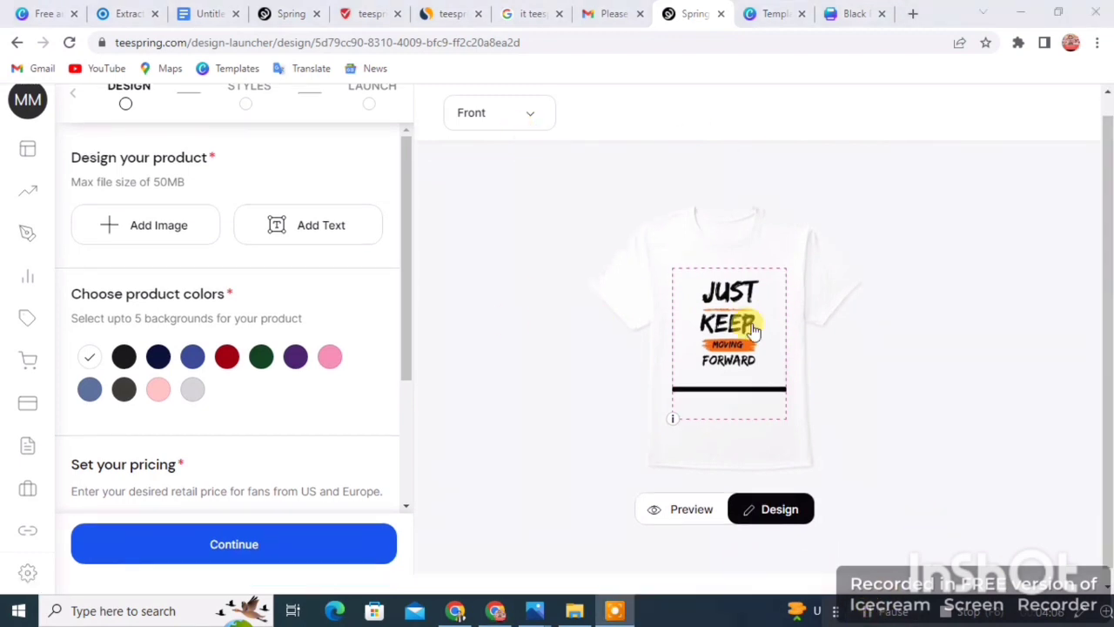
left_click(224, 548)
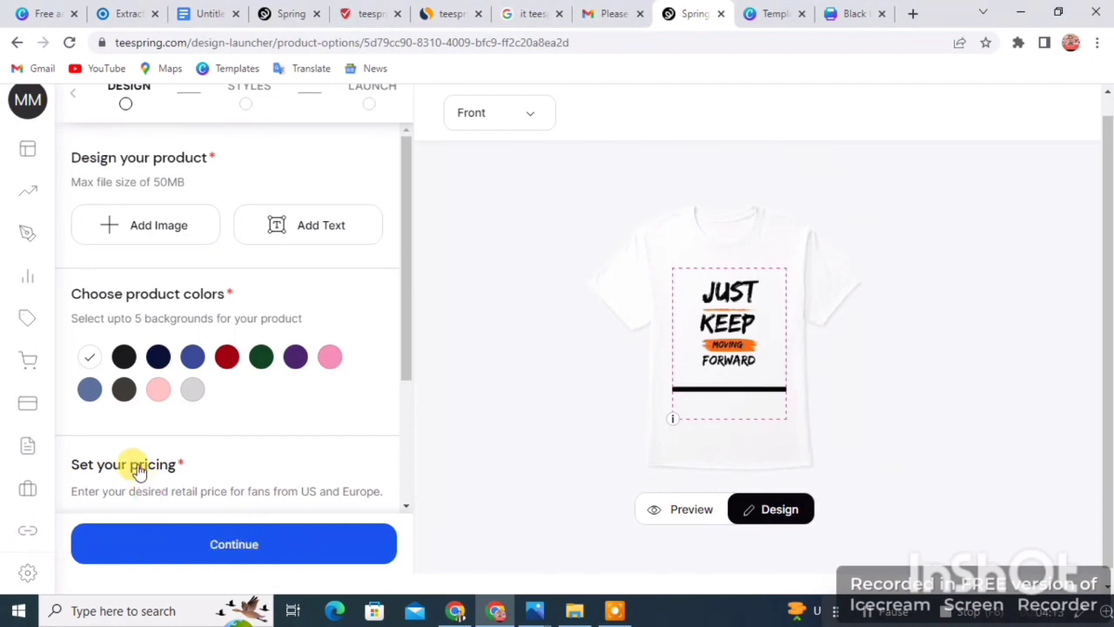
left_click(167, 535)
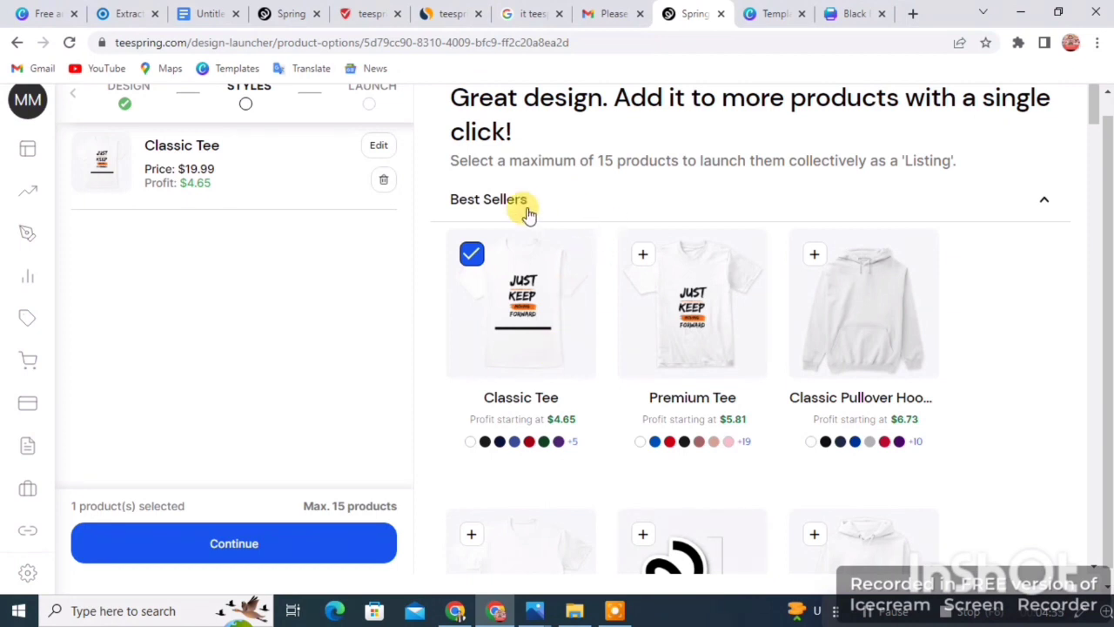
Review the product selection limit, the Best Sellers styles with their starting profits, and the Classic Tee's price and profit
left_click_drag(444, 158, 940, 177)
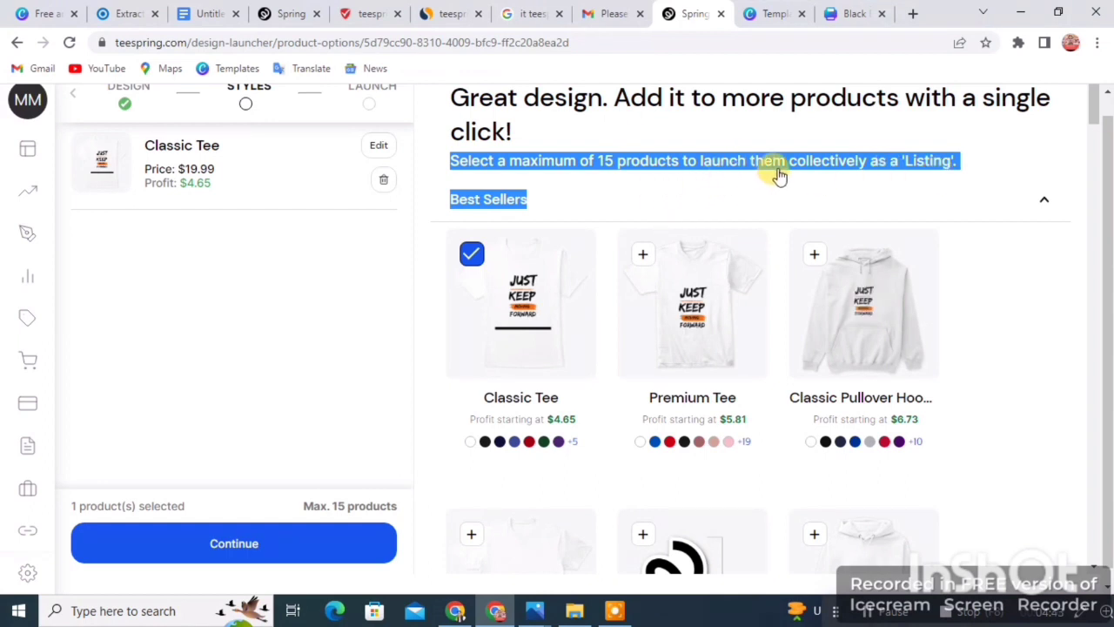
scroll(766, 383, "down", 2)
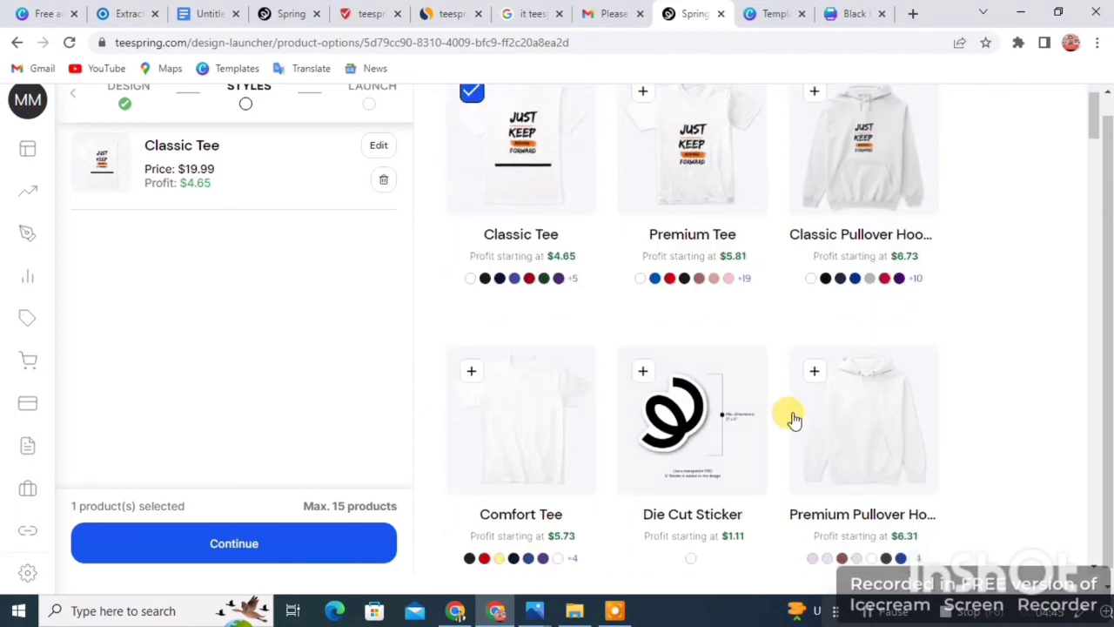
scroll(793, 418, "up", 1)
scroll(793, 418, "up", 1)
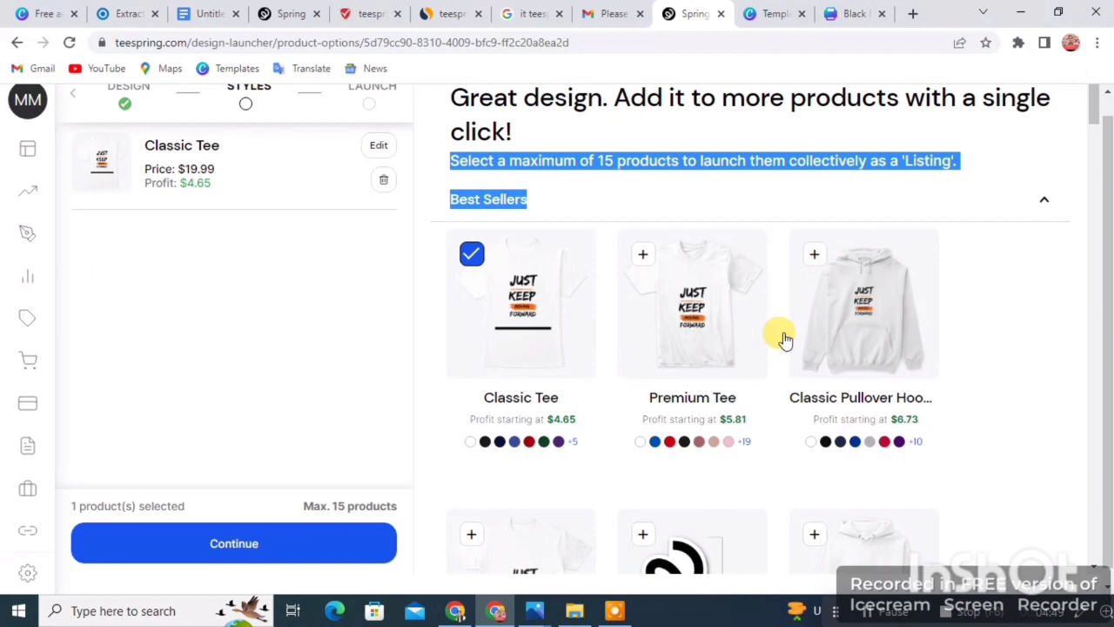
scroll(761, 432, "down", 4)
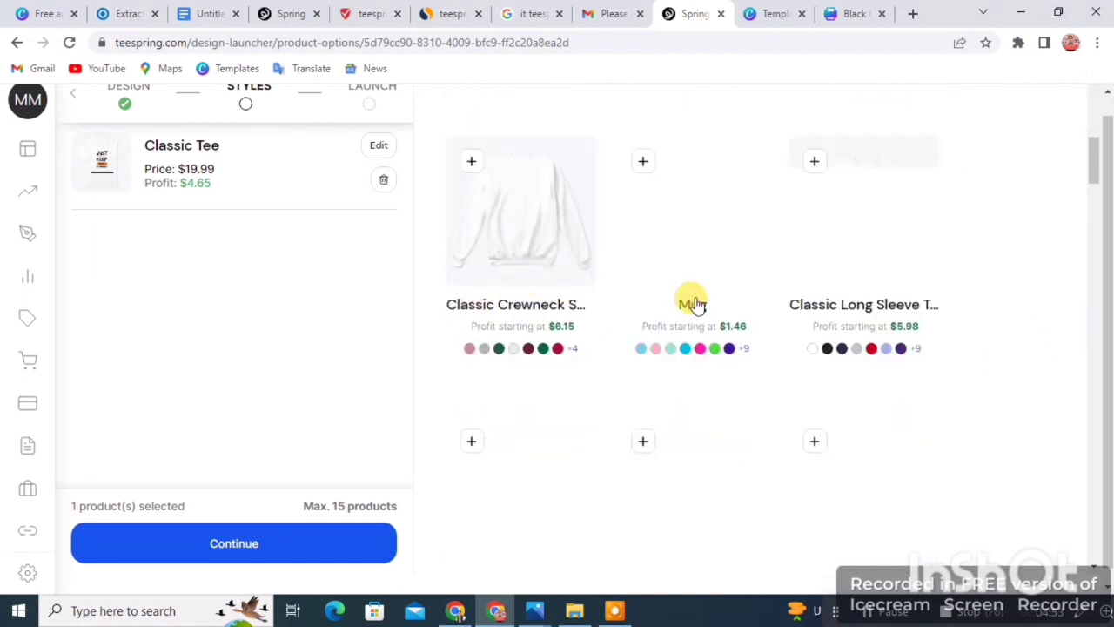
scroll(738, 313, "up", 1)
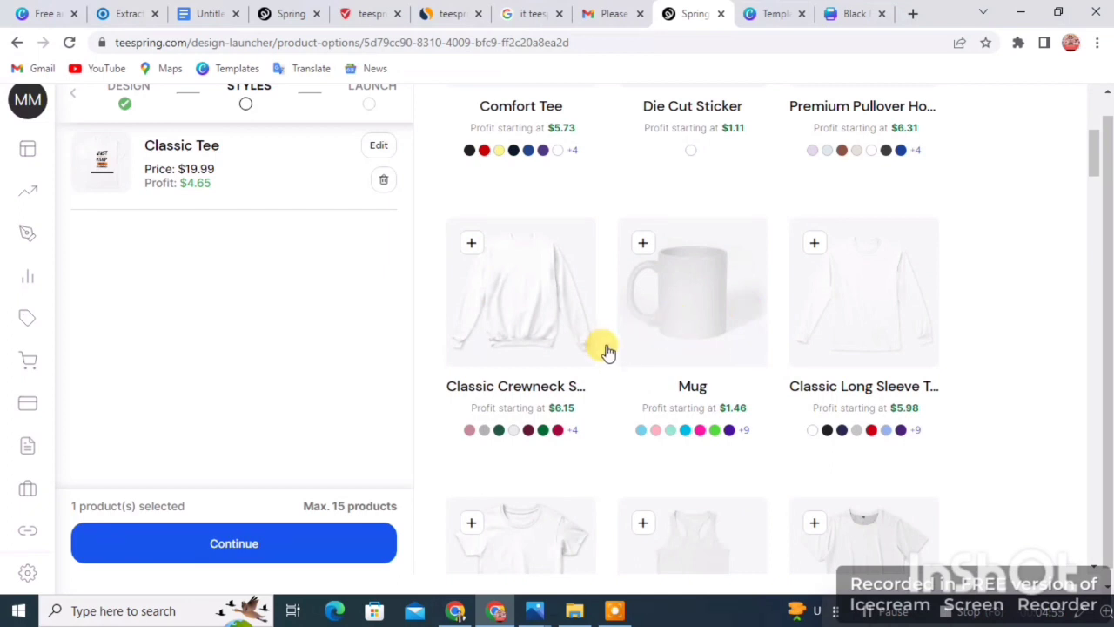
scroll(806, 311, "up", 7)
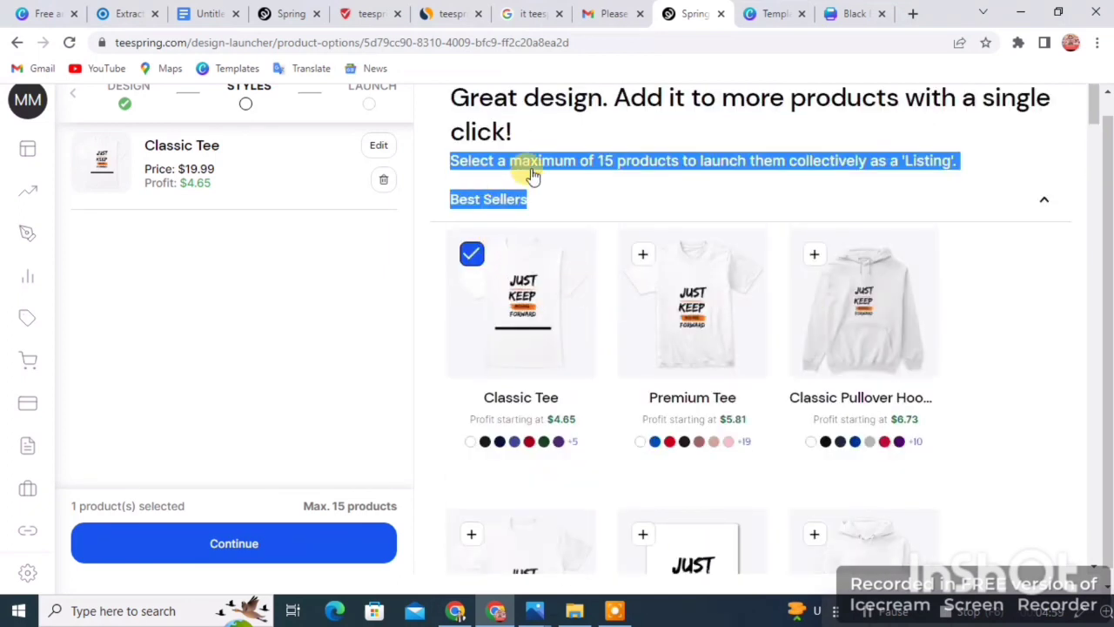
scroll(647, 478, "down", 3)
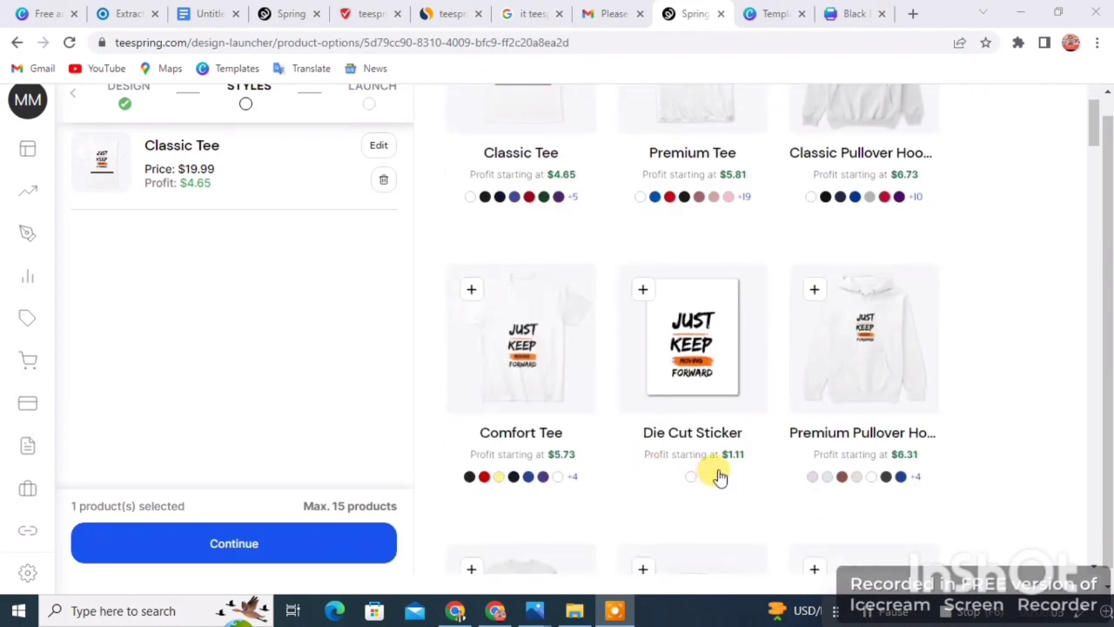
scroll(719, 477, "up", 3)
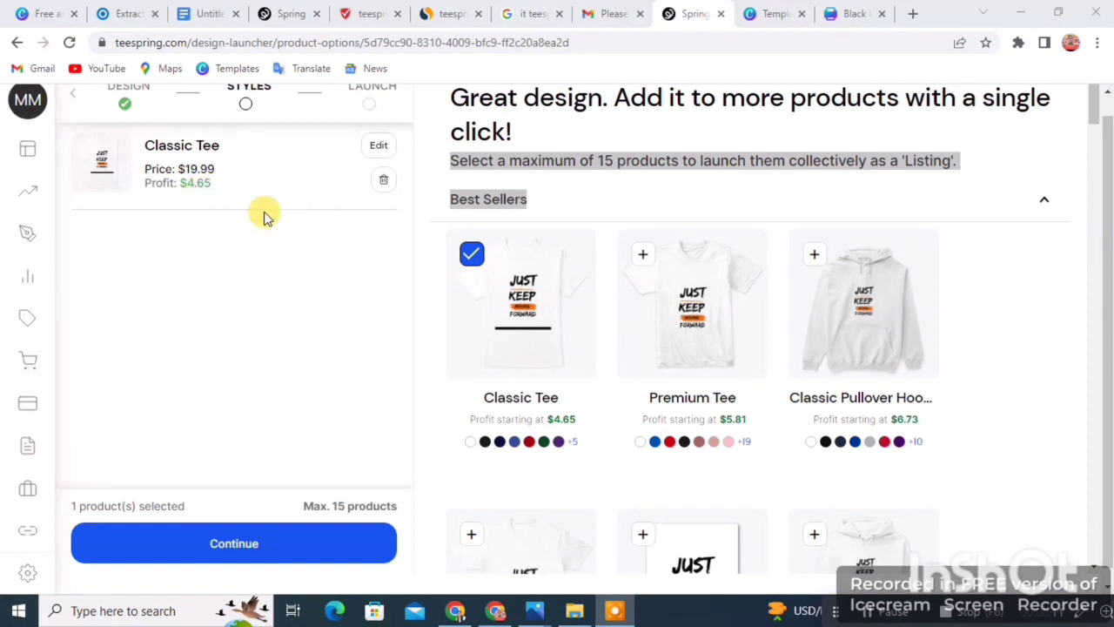
scroll(460, 258, "up", 1)
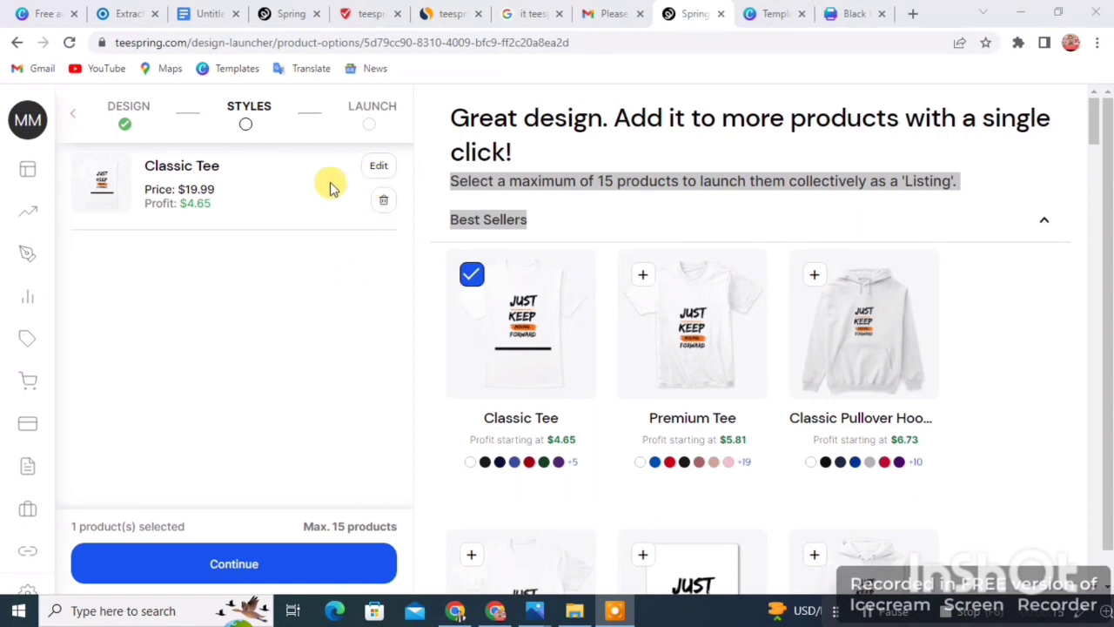
left_click(228, 191)
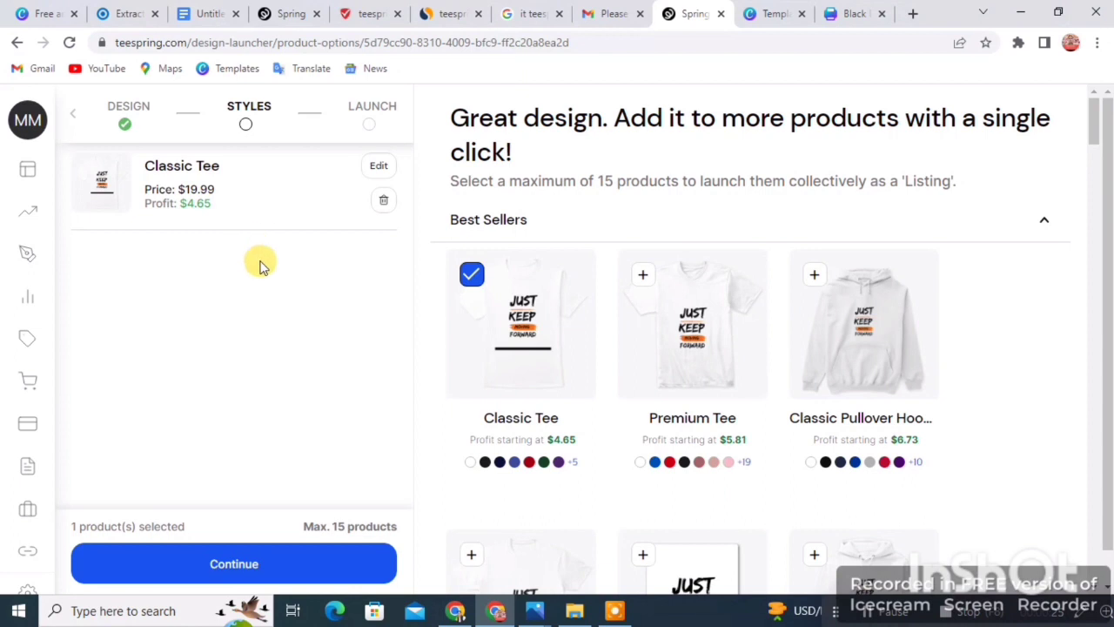
Continue to the launch stage with only the Classic Tee and title the new listing "JUST KEEP MOVING FORWORD"
left_click(263, 566)
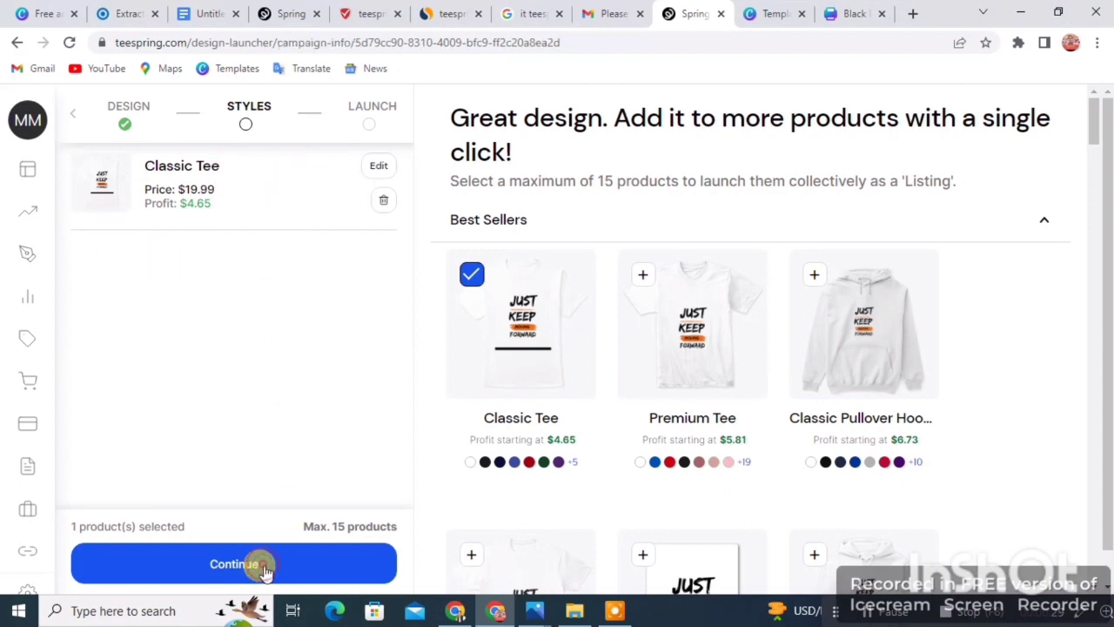
left_click(264, 566)
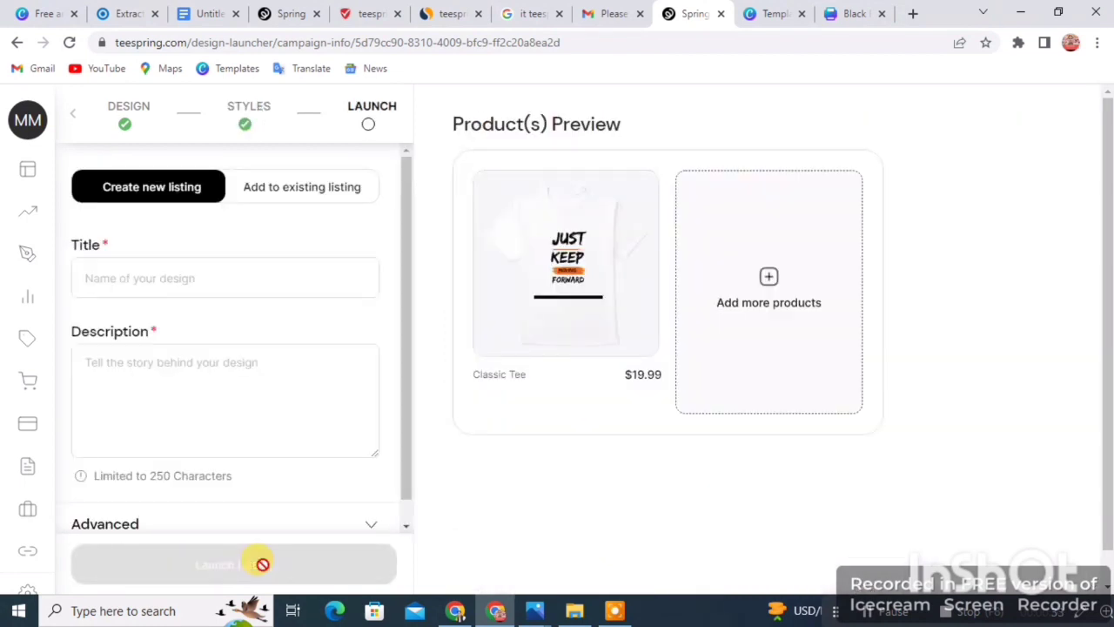
left_click(105, 270)
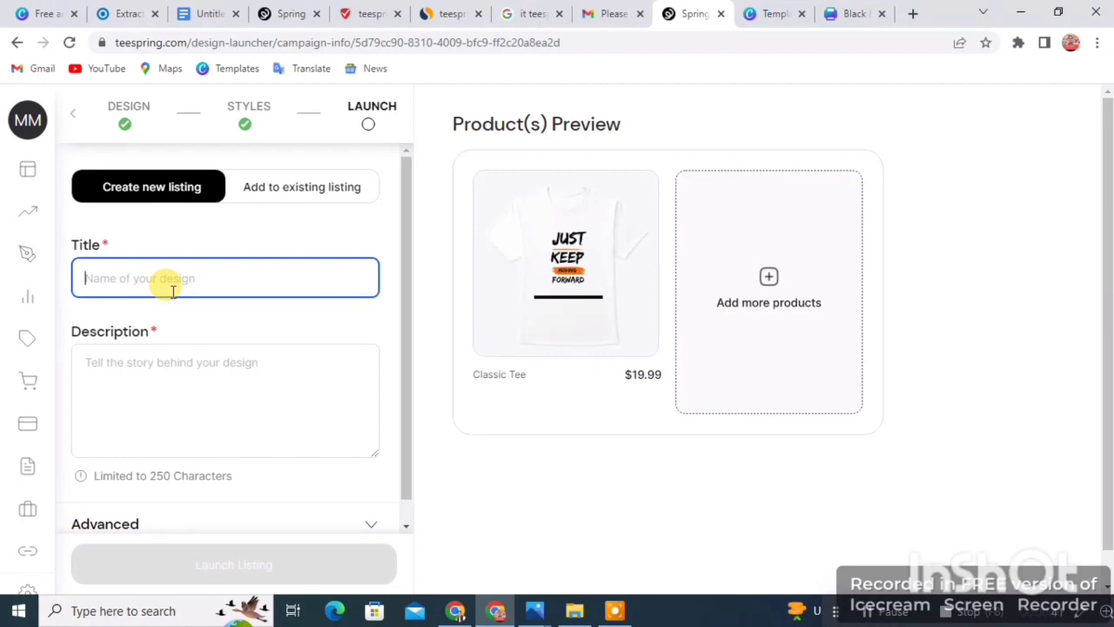
left_click(869, 614)
left_click(108, 276)
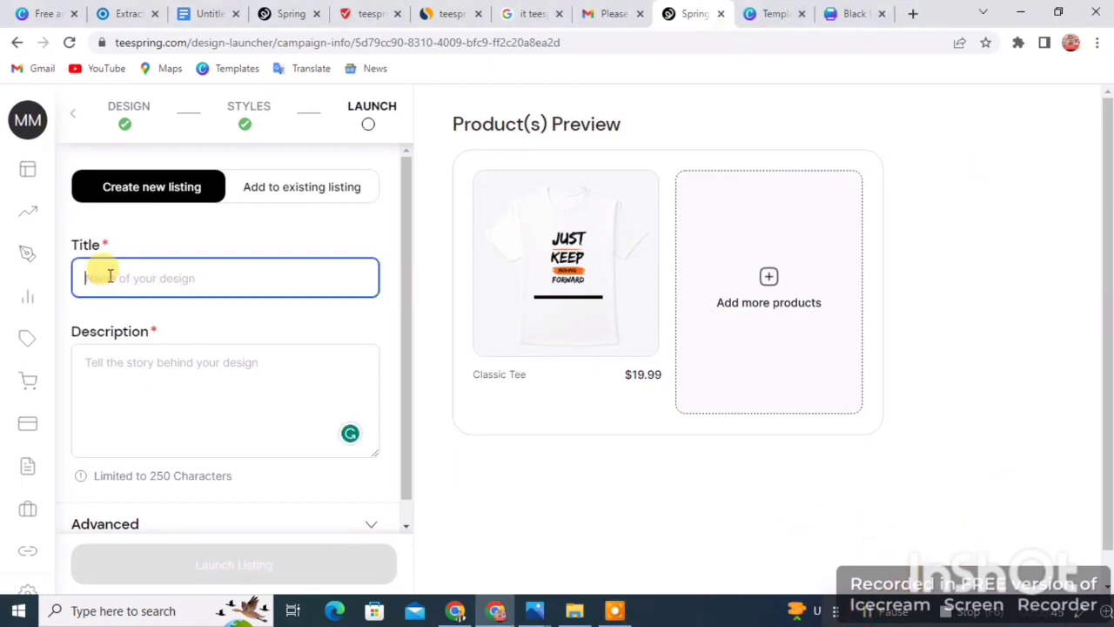
type("Ju")
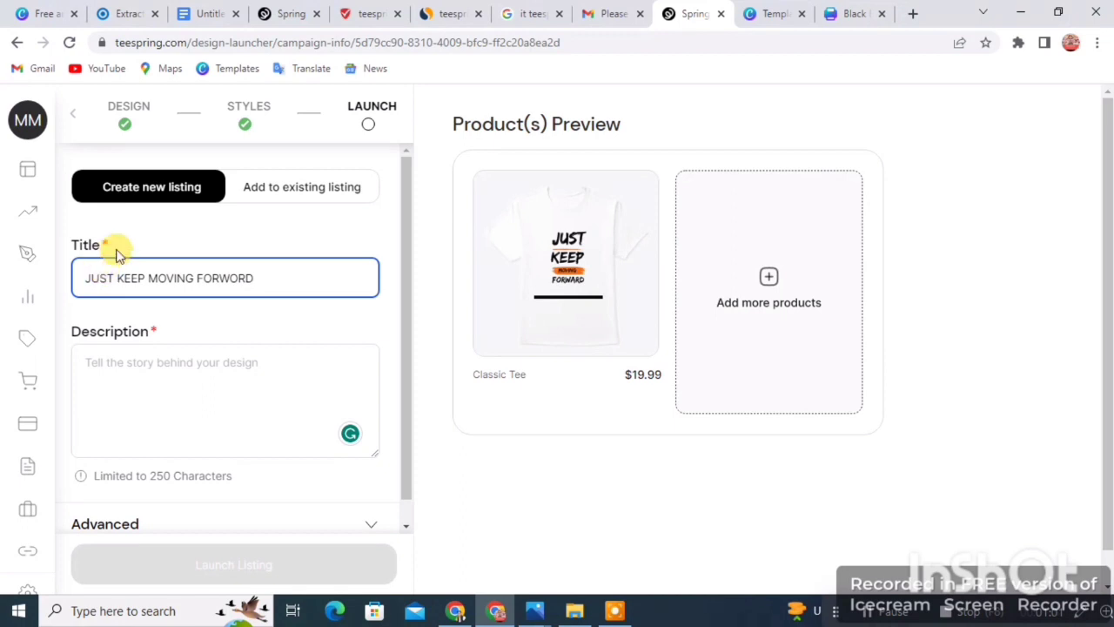
Enter the description "these line motivate you whenever you read it" and add "T SHIRT" to the end of the listing title
left_click(224, 417)
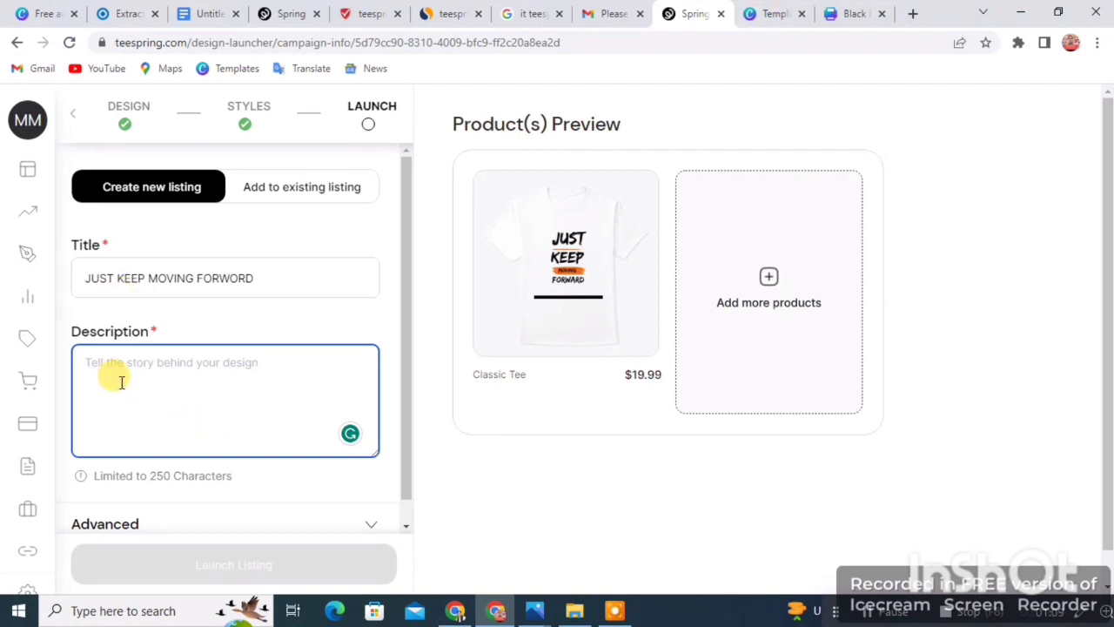
left_click(882, 613)
left_click(235, 385)
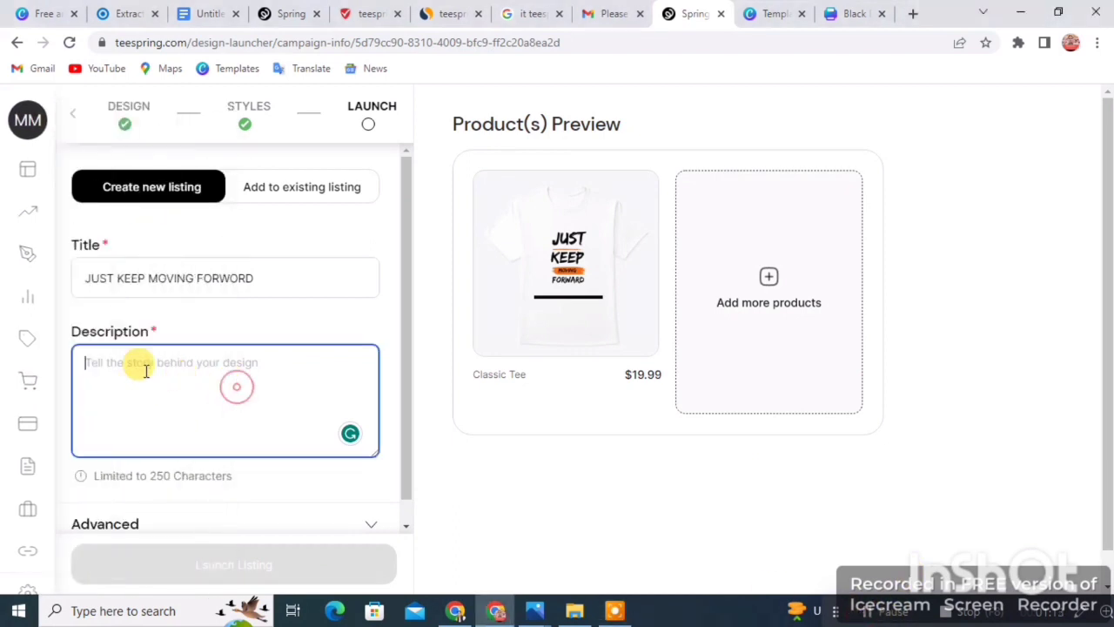
type("th")
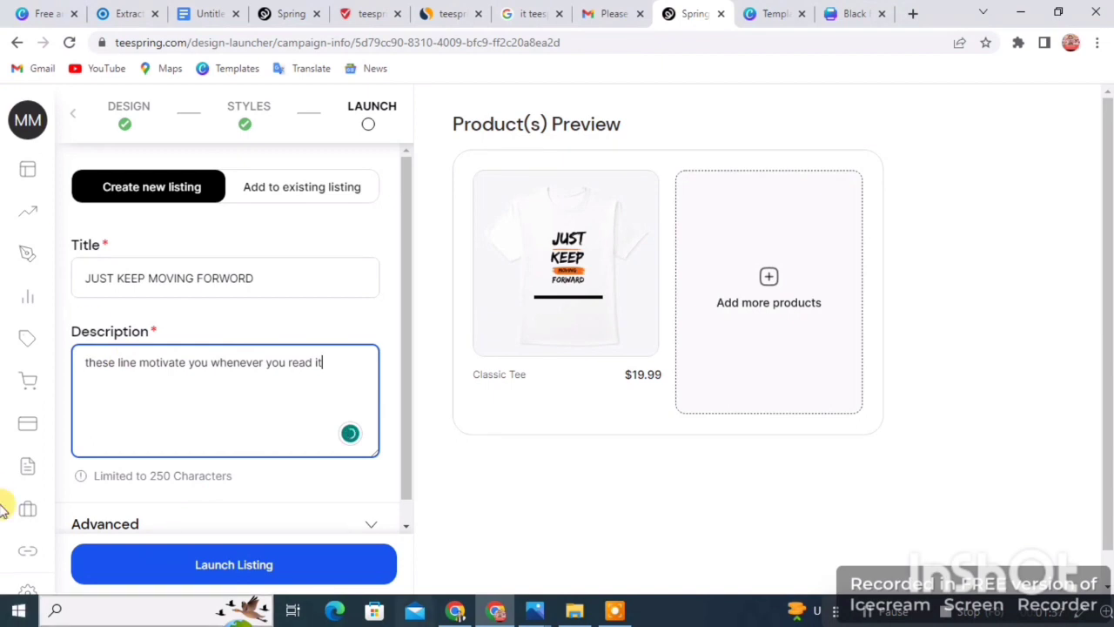
left_click(263, 277)
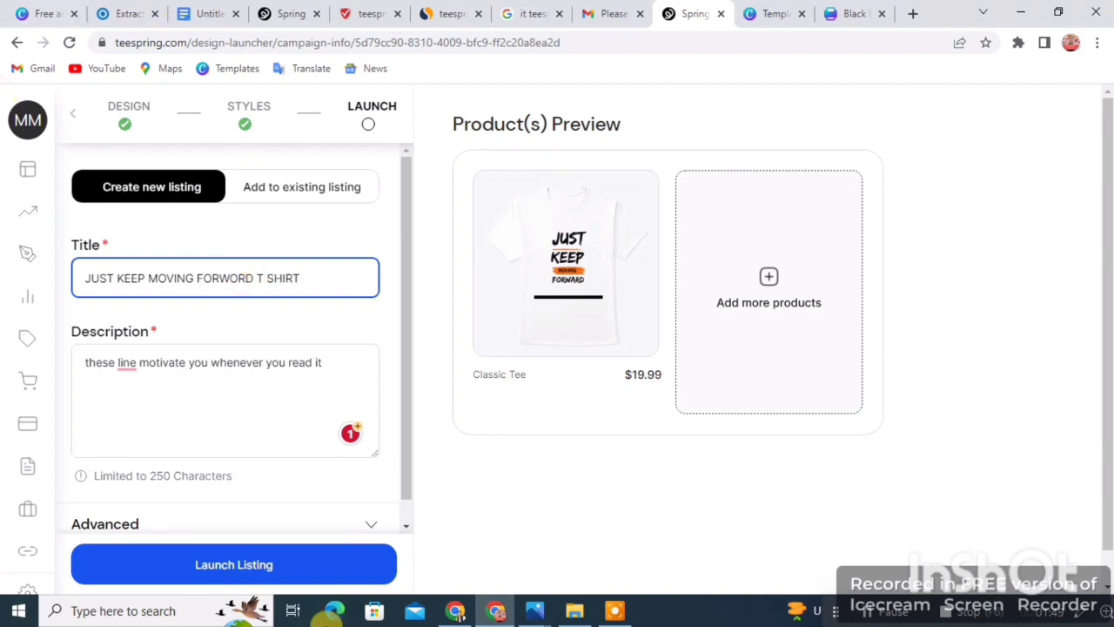
Check the listing's advanced URL handle, visibility and store settings, and launch the listing
scroll(130, 465, "down", 2)
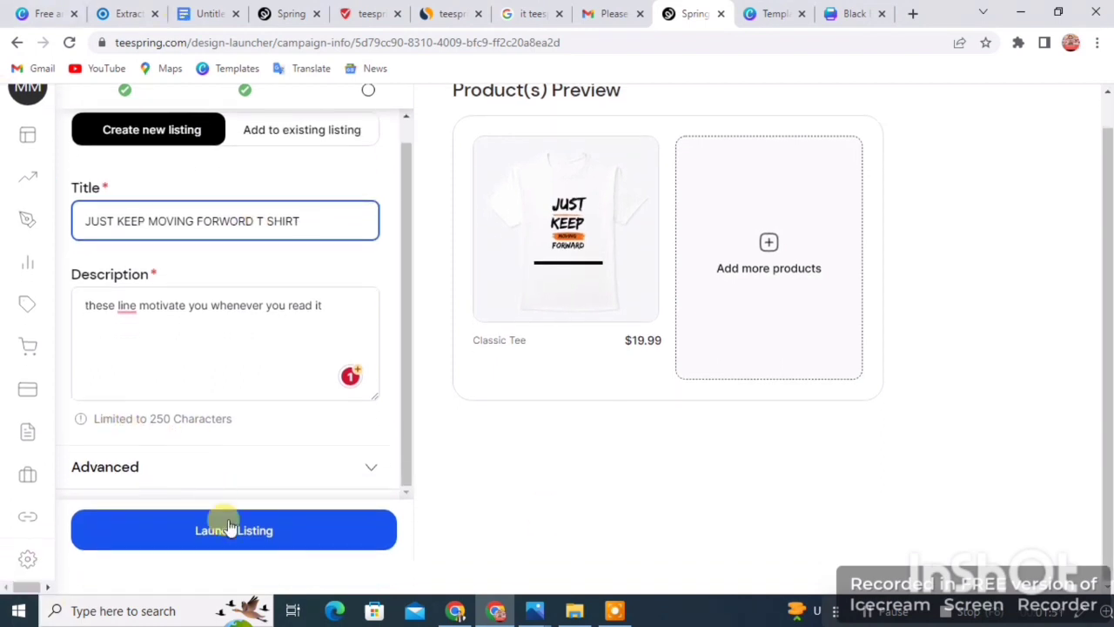
scroll(306, 389, "up", 1)
scroll(229, 393, "down", 1)
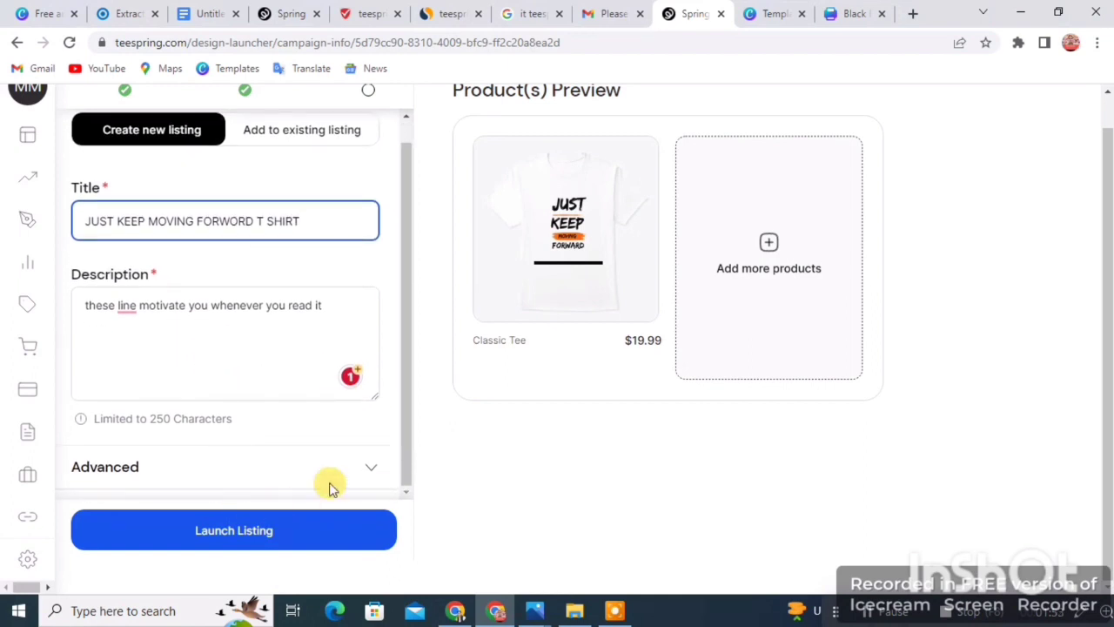
left_click(369, 467)
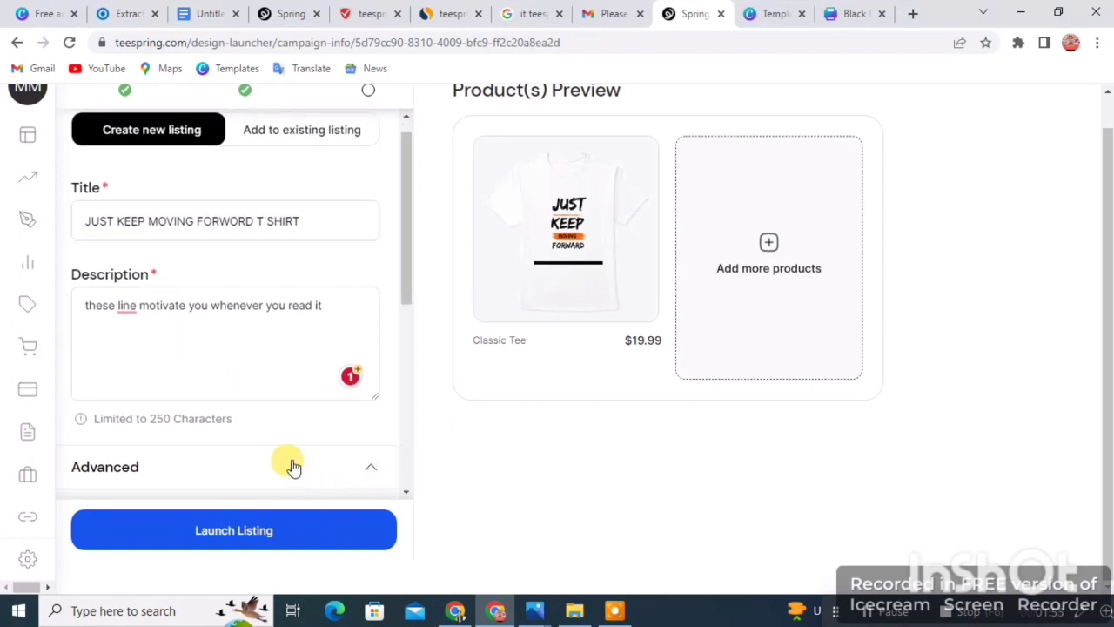
scroll(256, 392, "down", 2)
mouse_move(83, 391)
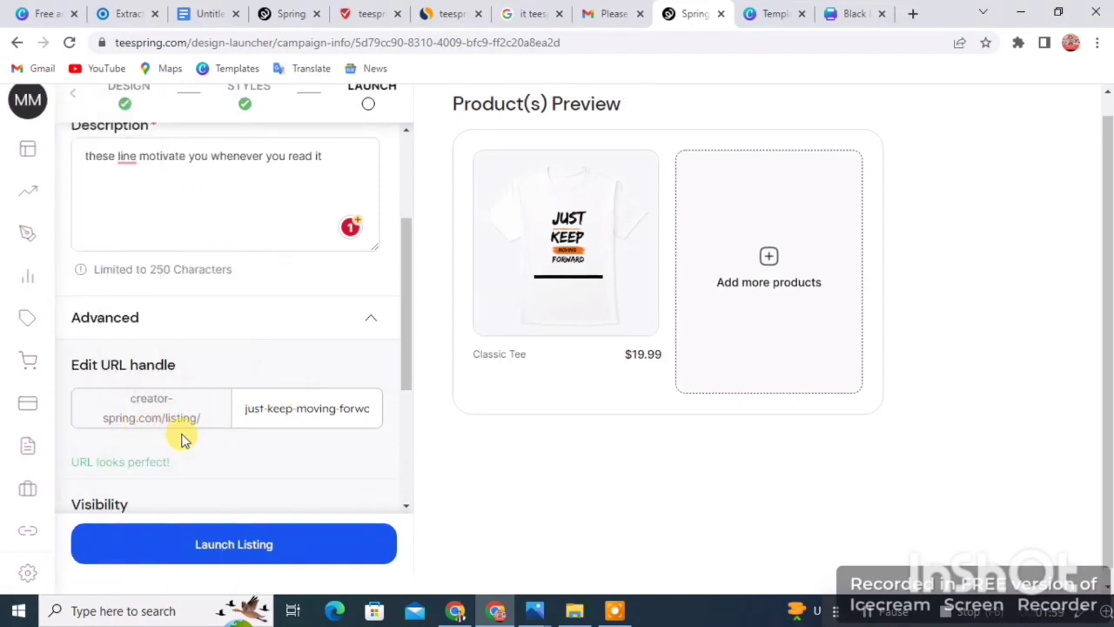
scroll(277, 421, "down", 1)
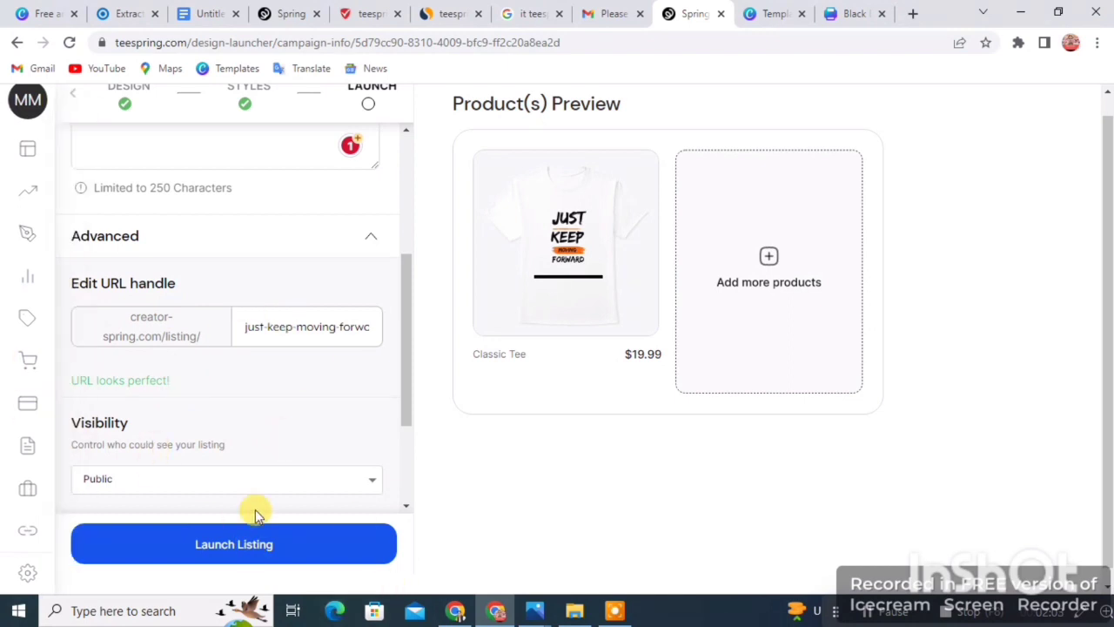
scroll(157, 418, "down", 2)
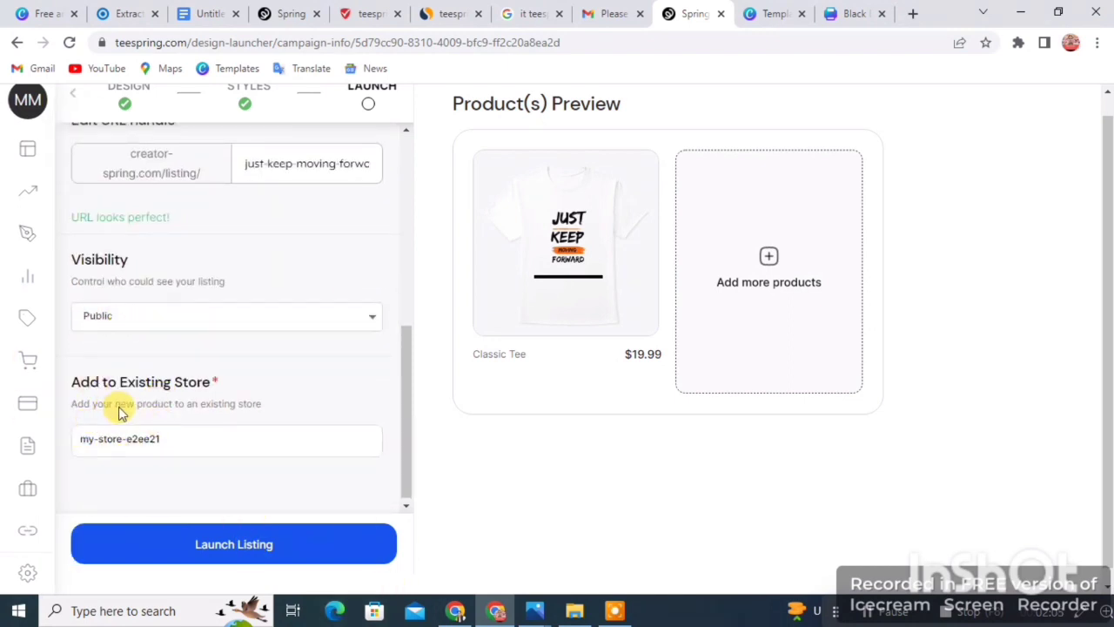
scroll(169, 461, "down", 1)
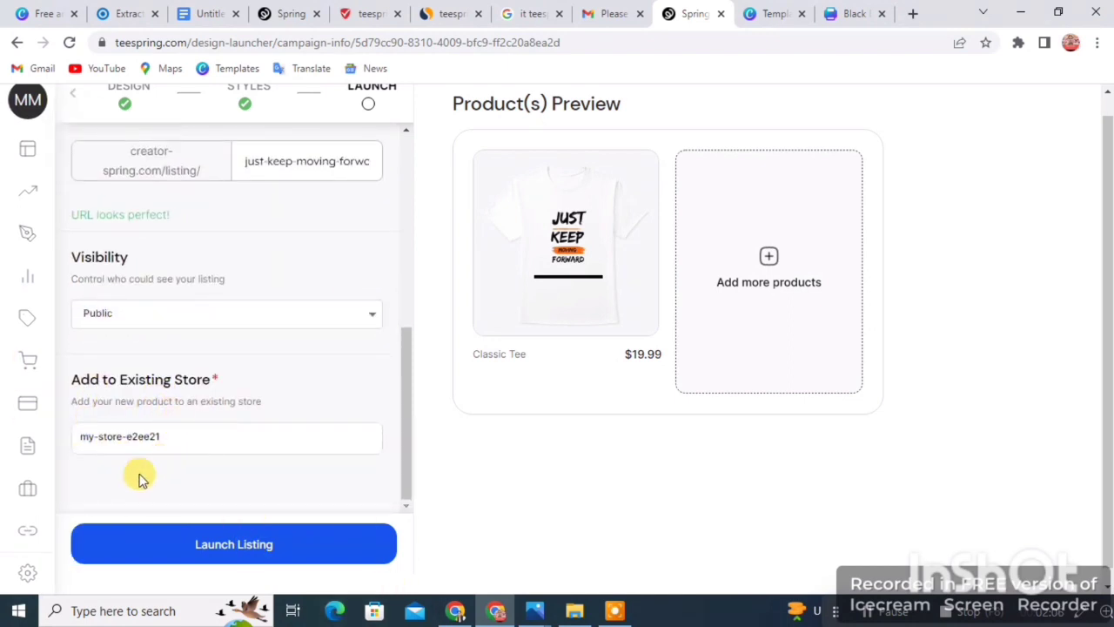
left_click(220, 549)
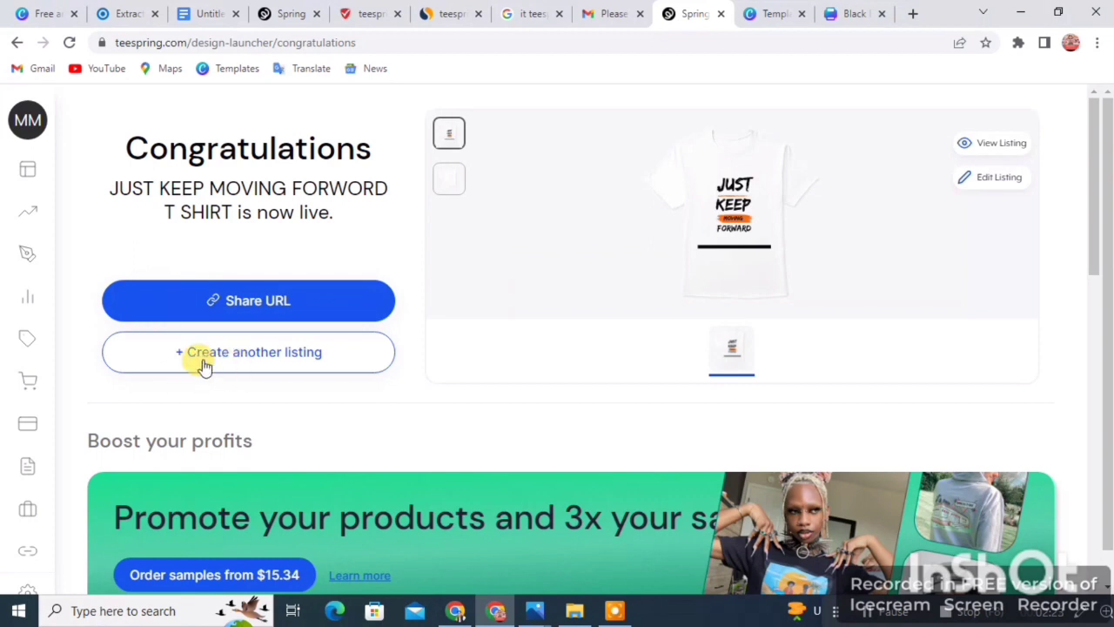
Look through the congratulations page's profit boosting, promo code, social selling and resources sections
scroll(318, 172, "down", 1)
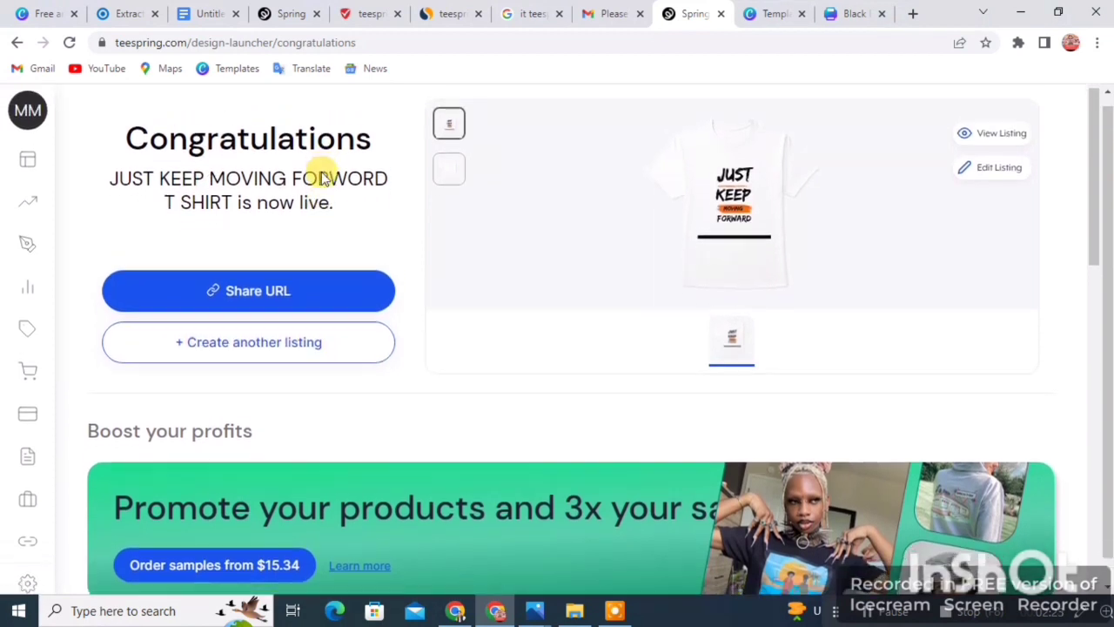
scroll(488, 263, "down", 5)
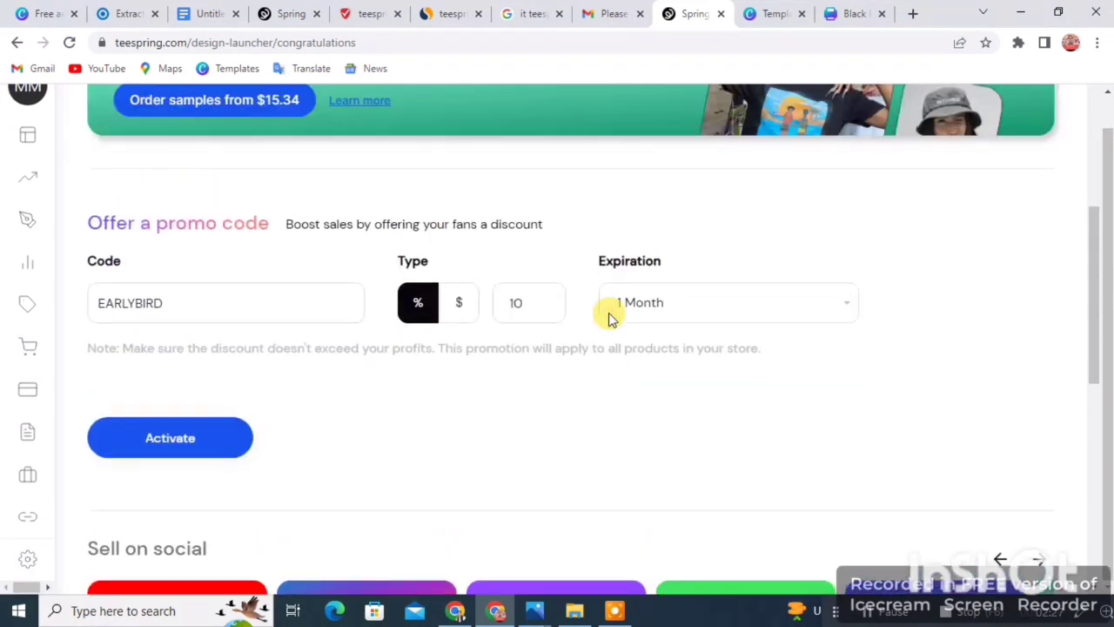
scroll(610, 316, "up", 1)
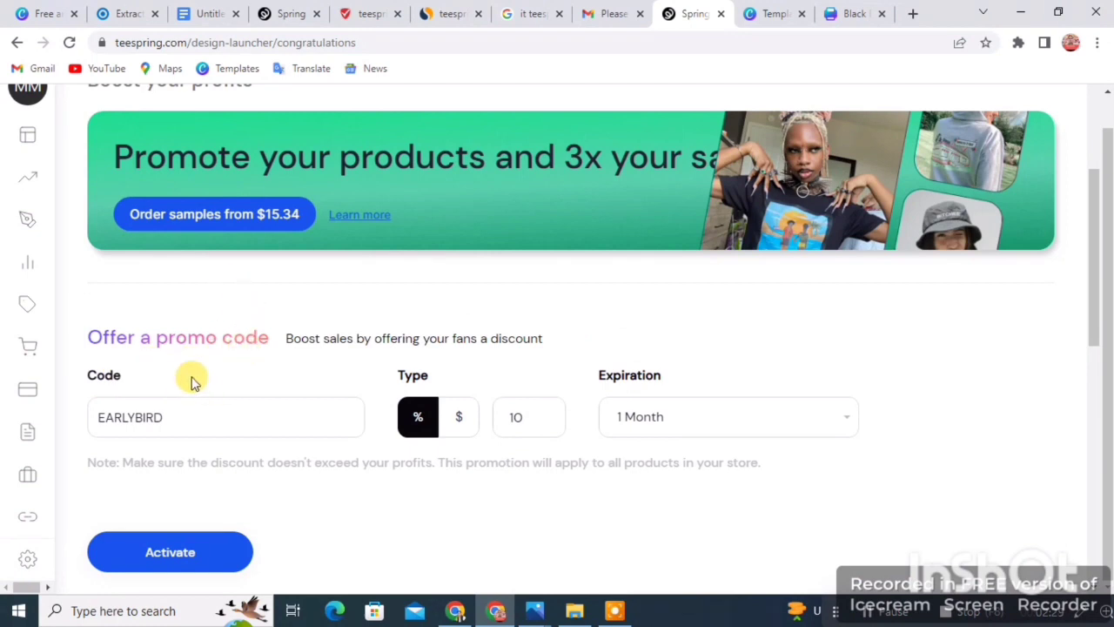
scroll(262, 400, "down", 2)
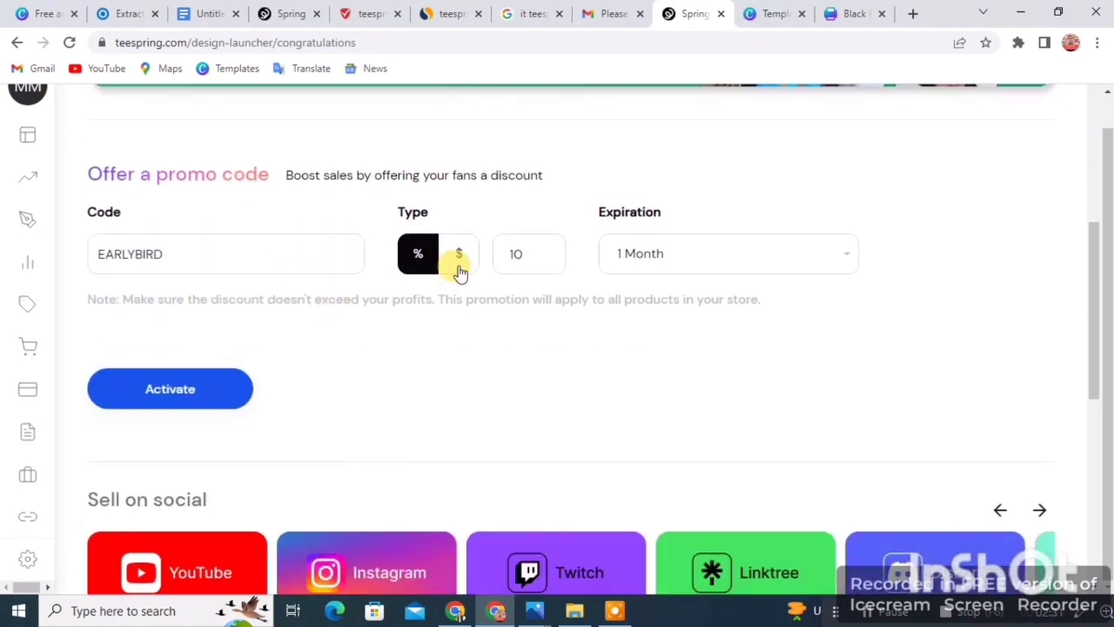
scroll(316, 361, "down", 5)
scroll(316, 359, "down", 1)
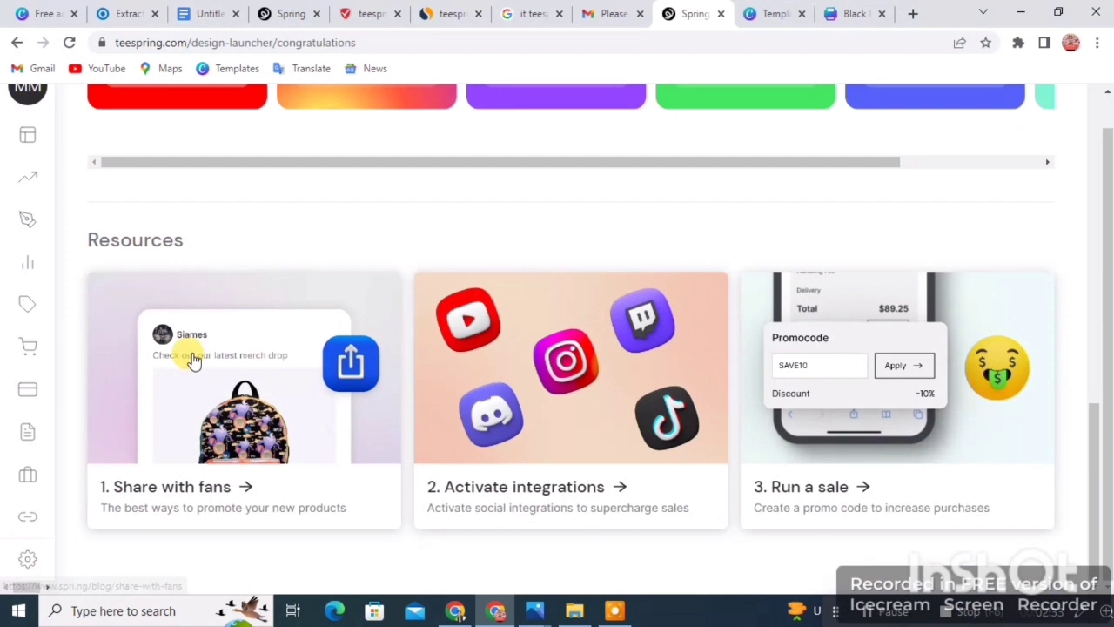
Copy the share URL of the newly launched t-shirt listing
scroll(669, 440, "up", 10)
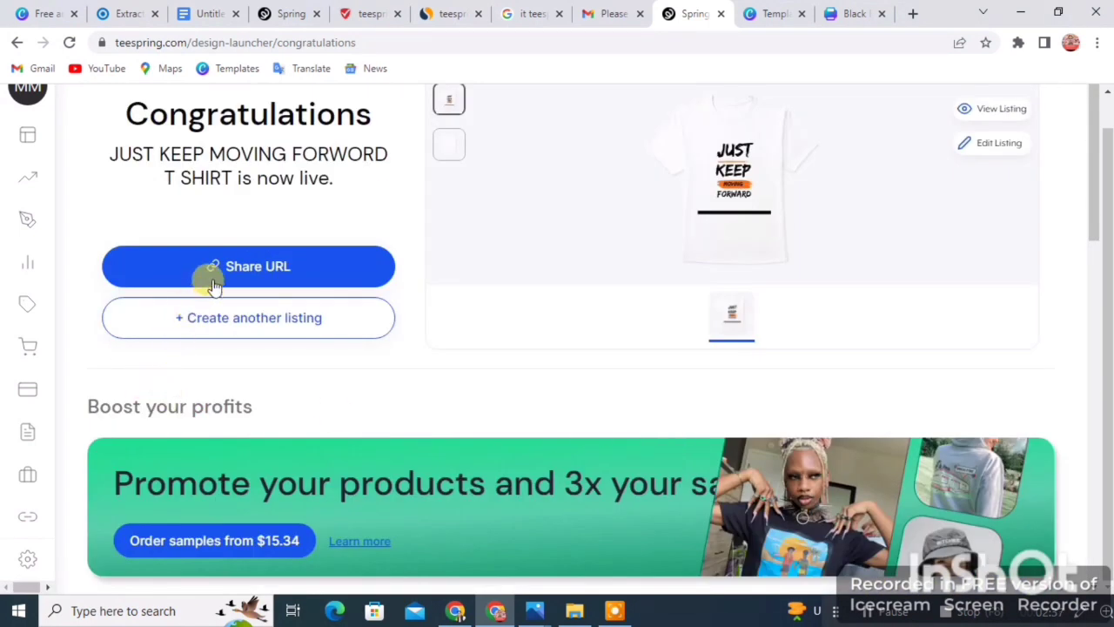
left_click(248, 267)
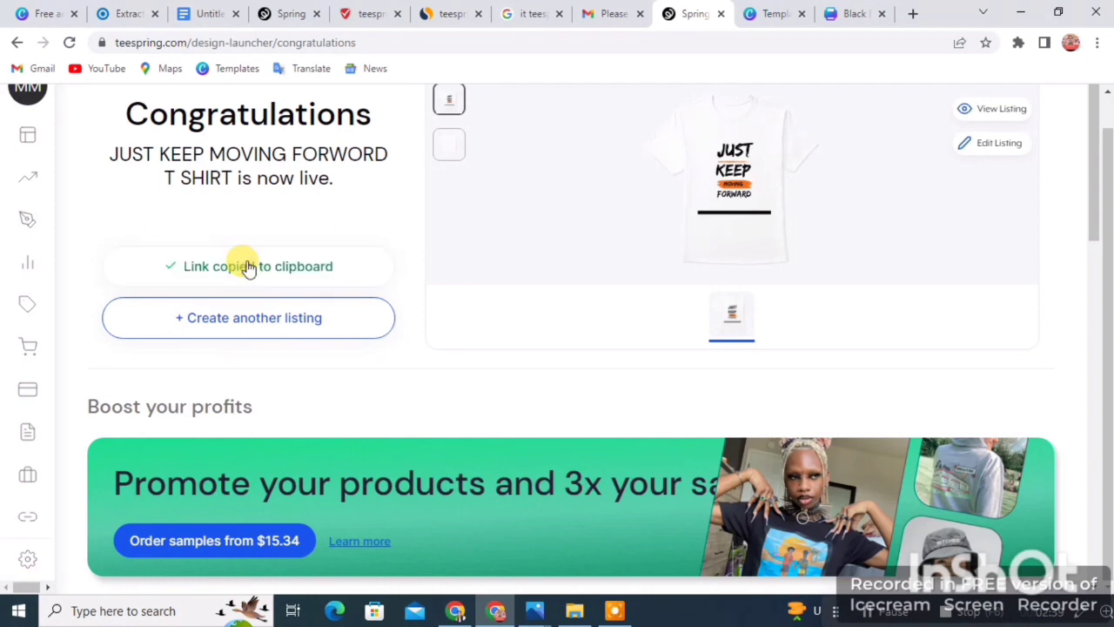
scroll(328, 281, "up", 1)
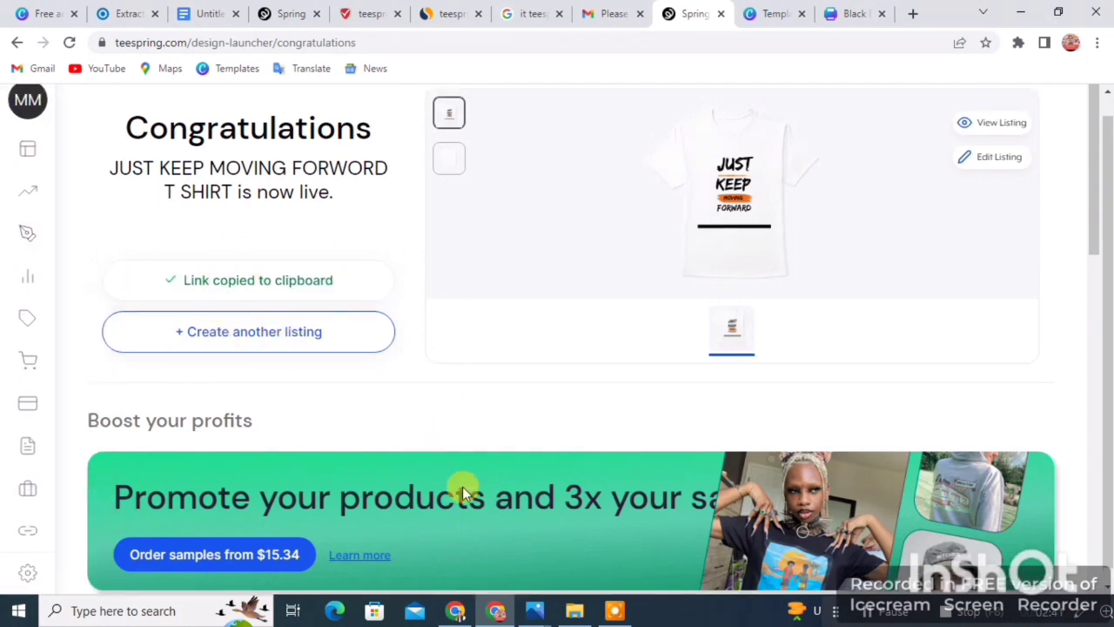
Review the congratulations page's promo code, social selling and resources sections again and return to the launched listing's preview
scroll(579, 426, "down", 4)
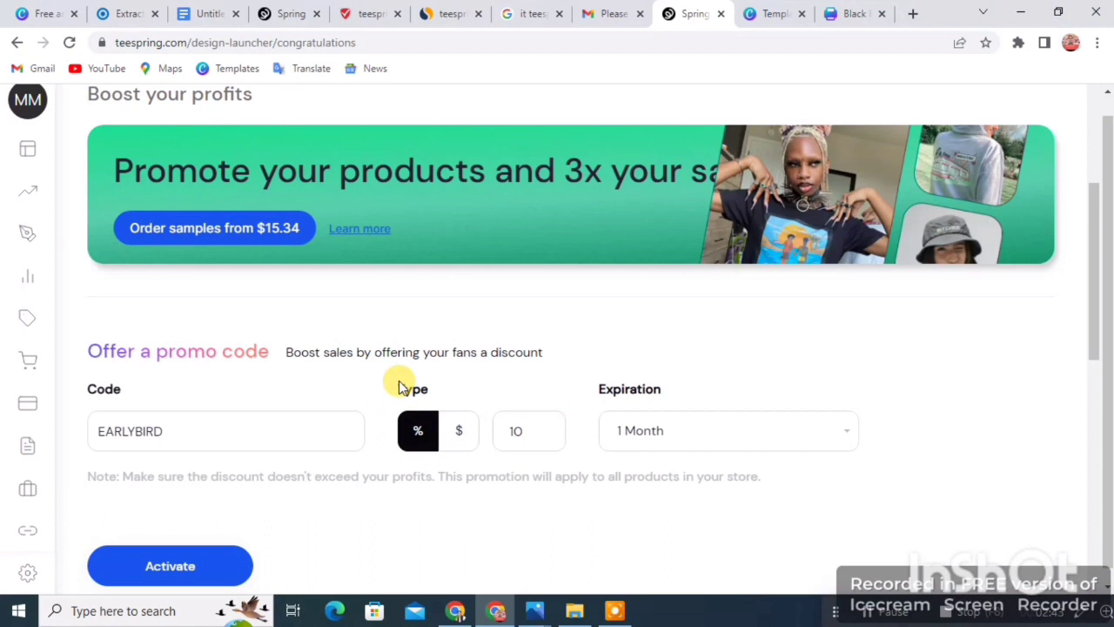
scroll(585, 436, "down", 1)
scroll(587, 437, "down", 2)
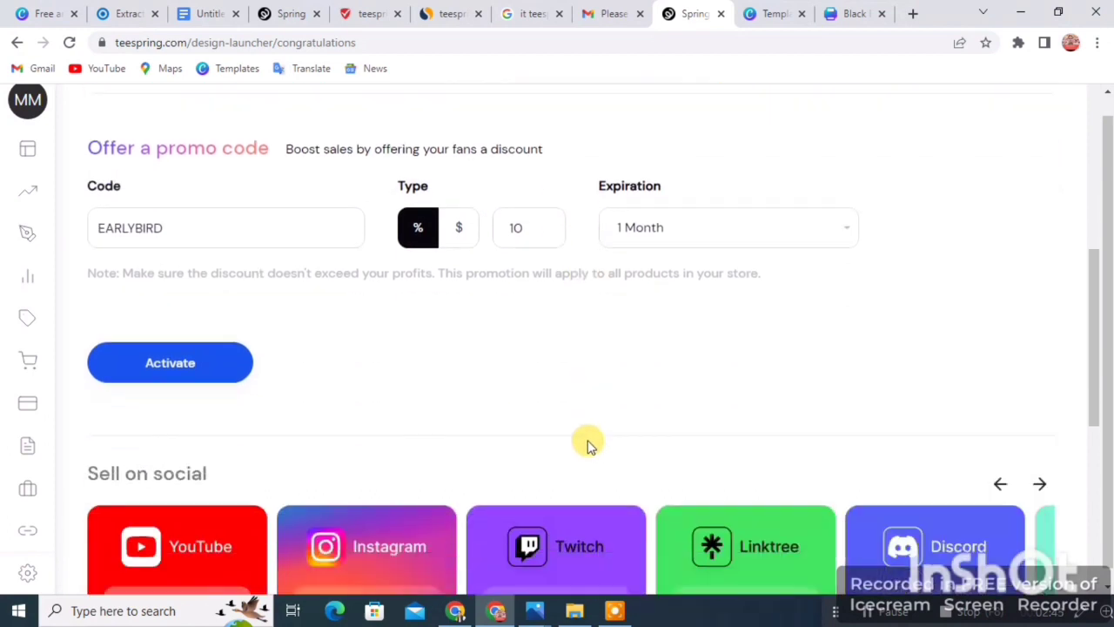
scroll(697, 410, "down", 3)
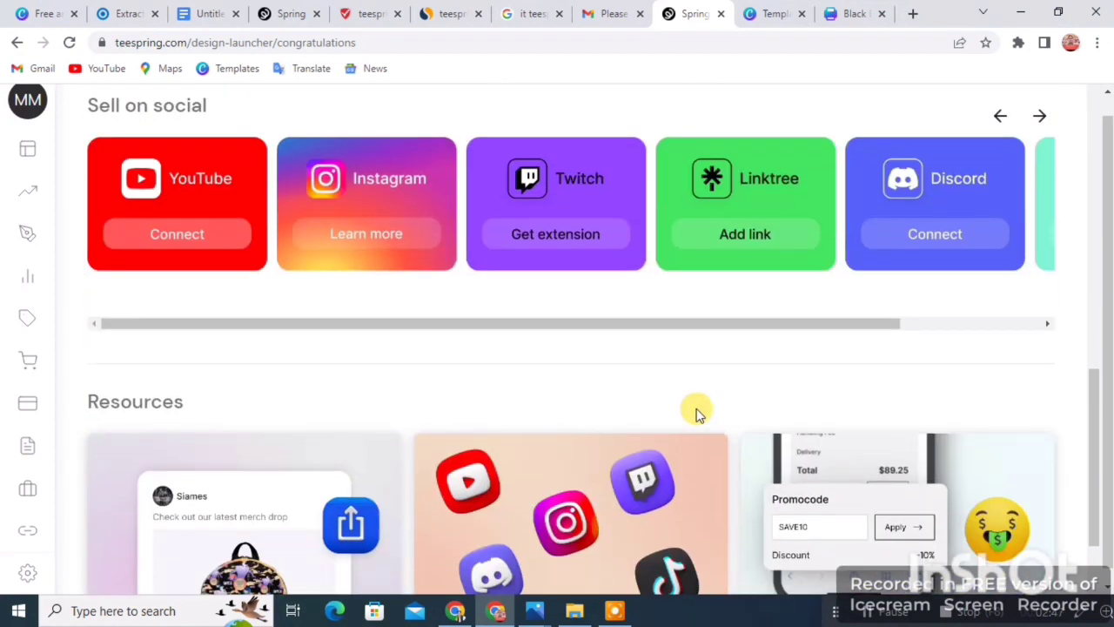
scroll(696, 409, "down", 2)
scroll(696, 408, "up", 10)
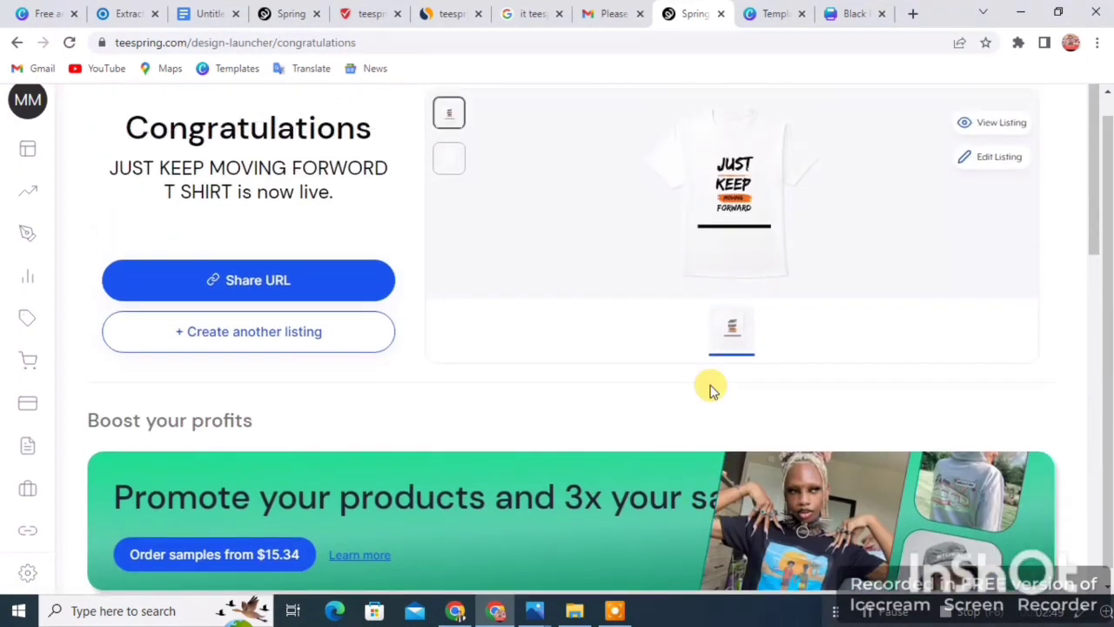
scroll(710, 389, "up", 1)
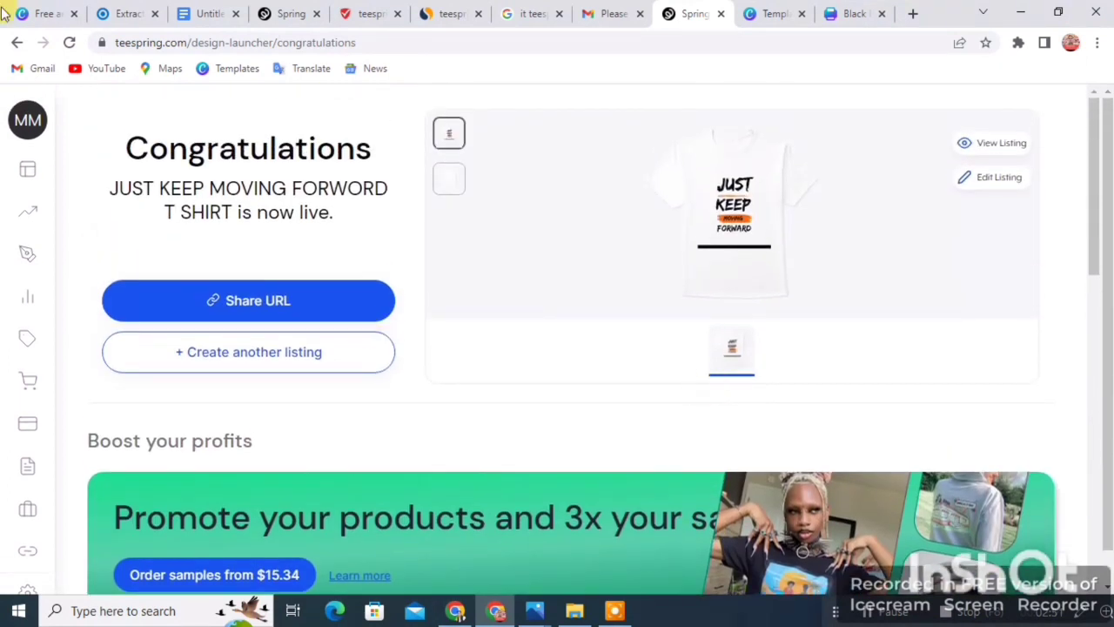
scroll(529, 393, "down", 2)
scroll(529, 393, "up", 1)
scroll(531, 396, "up", 1)
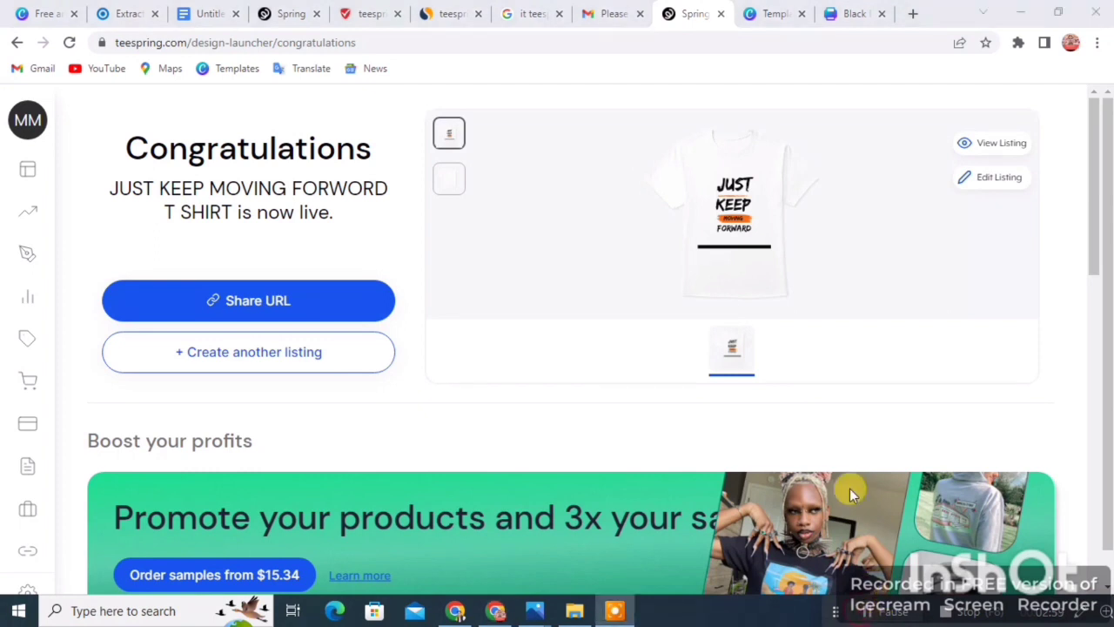
Check the Payouts page and follow its link to the account settings for payout information
mouse_move(25, 356)
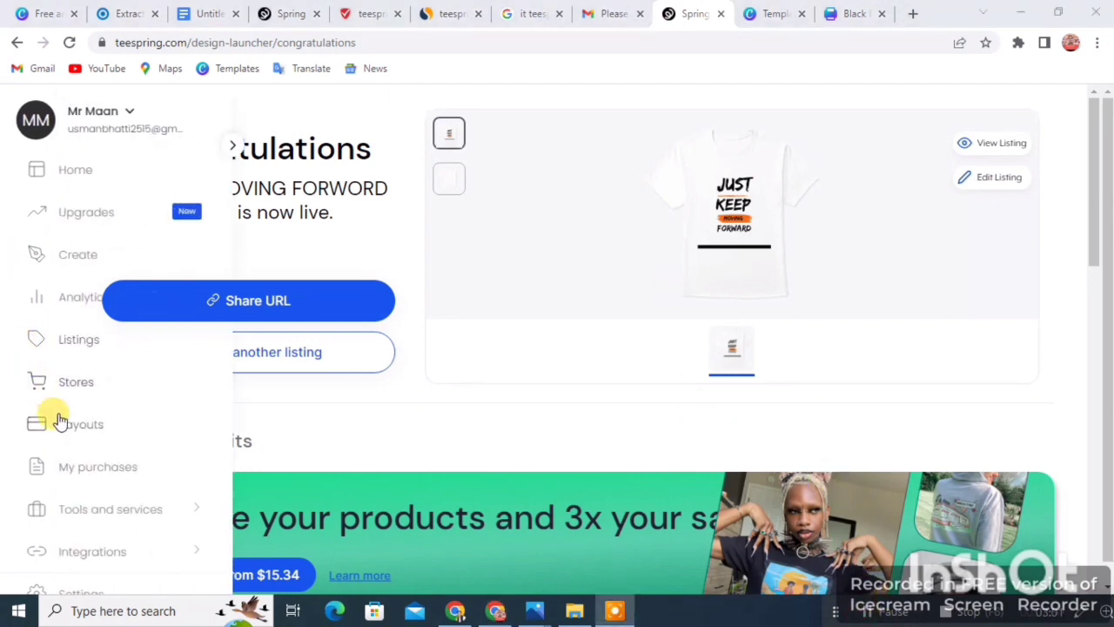
left_click(83, 432)
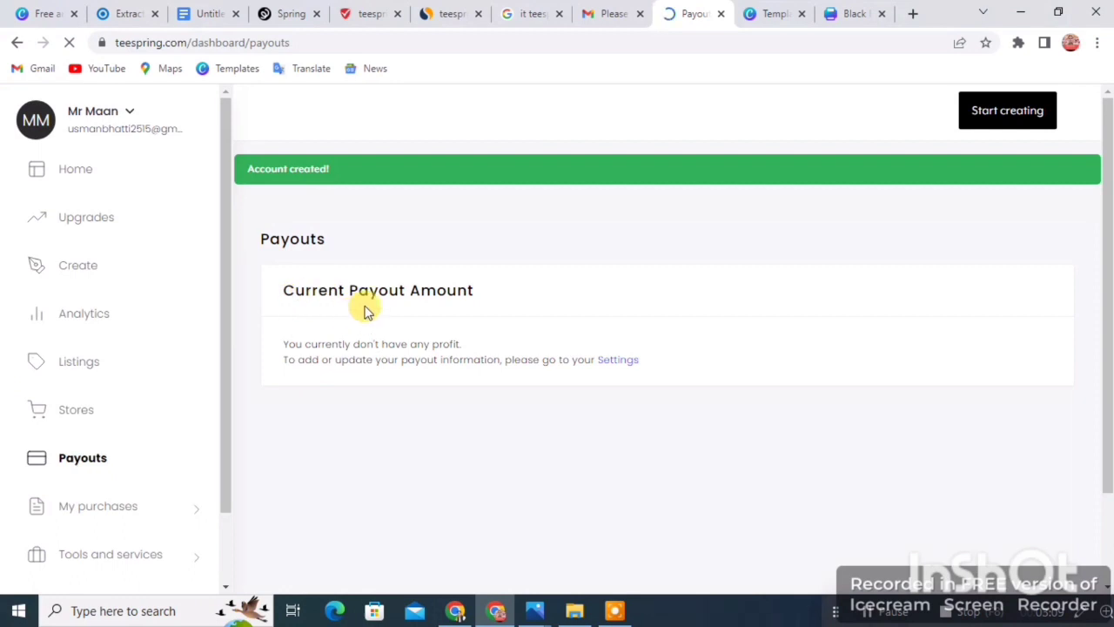
scroll(472, 287, "down", 1)
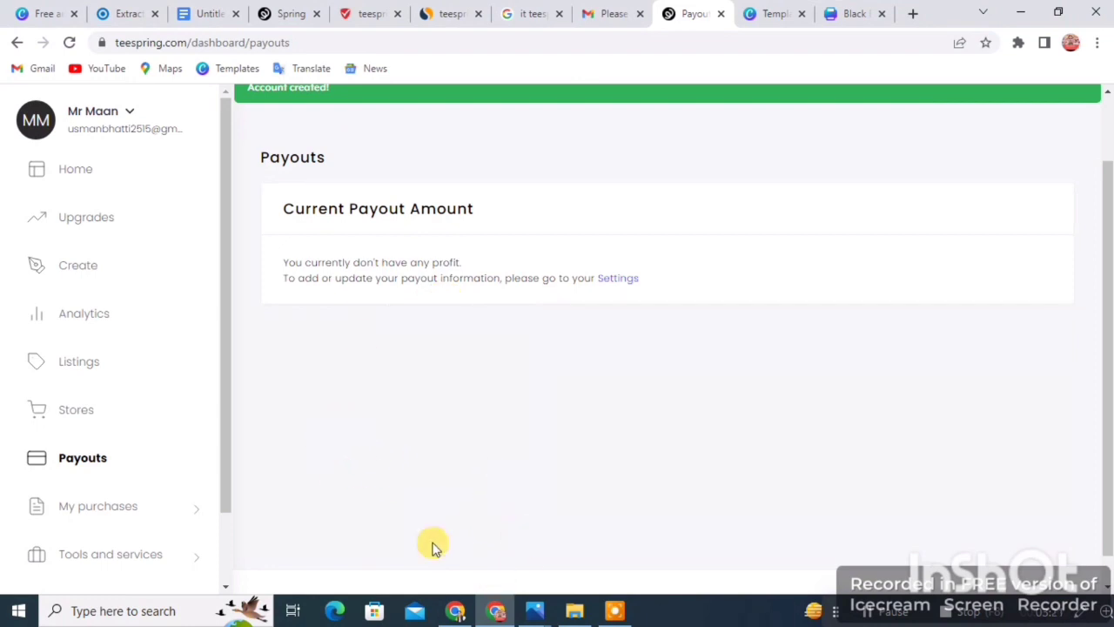
left_click(618, 280)
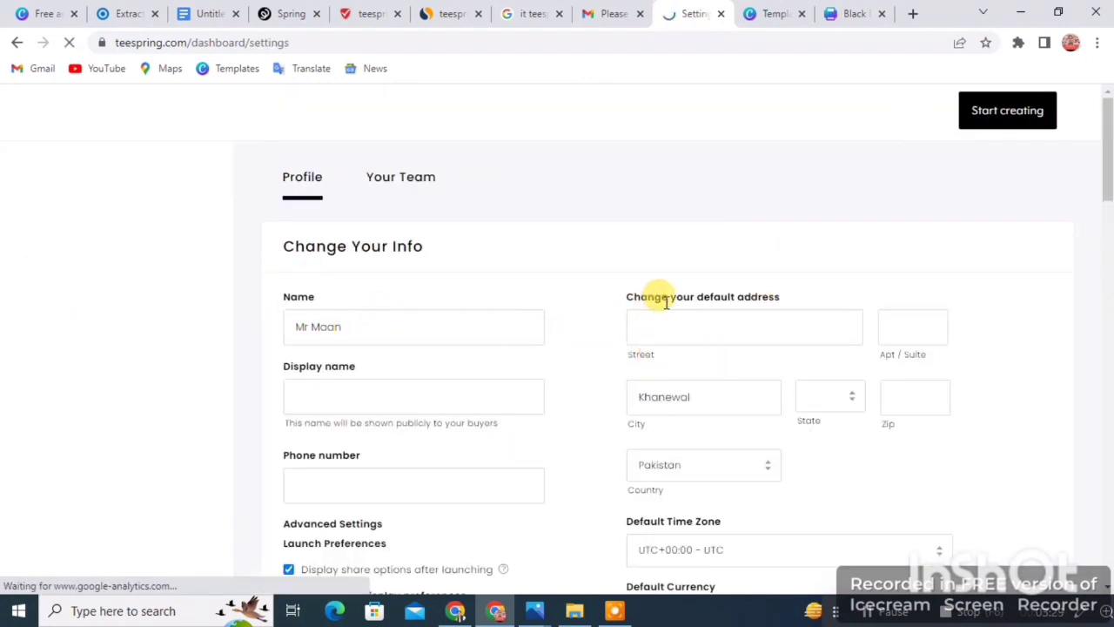
Look over the profile settings for personal info, default address, listing preferences, email change and password change
left_click(295, 402)
scroll(330, 398, "down", 1)
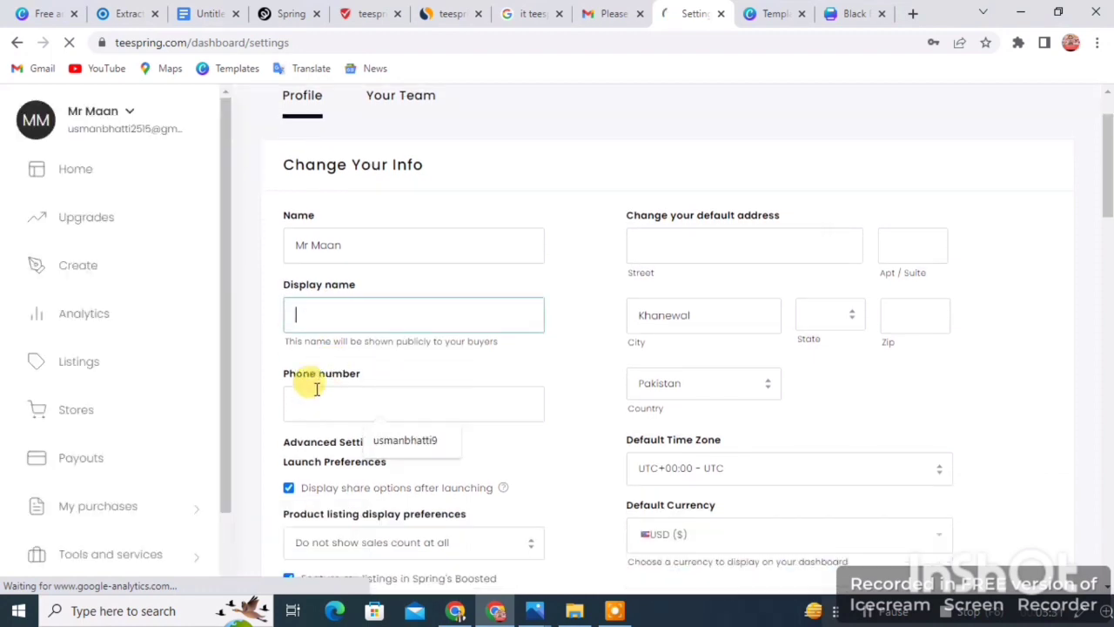
scroll(316, 392, "down", 3)
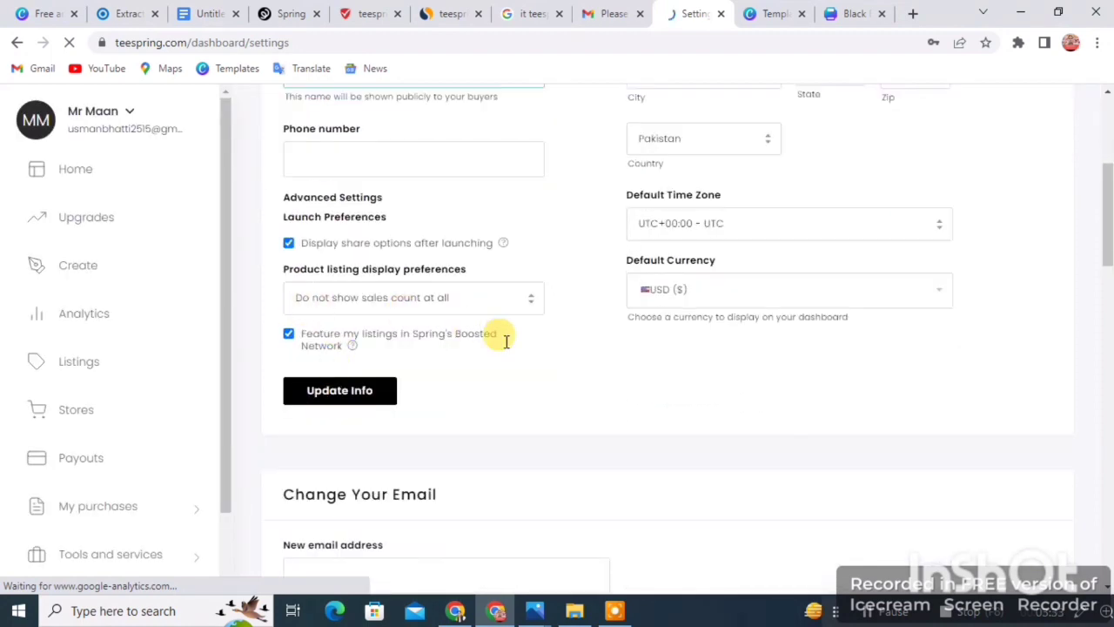
scroll(506, 340, "up", 3)
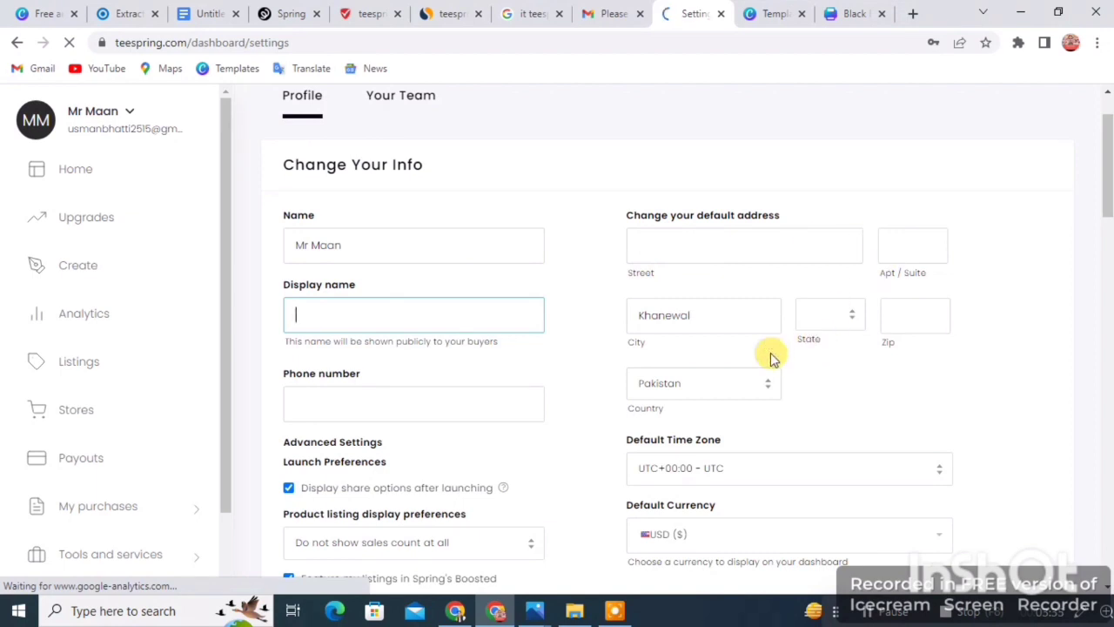
scroll(740, 400, "down", 2)
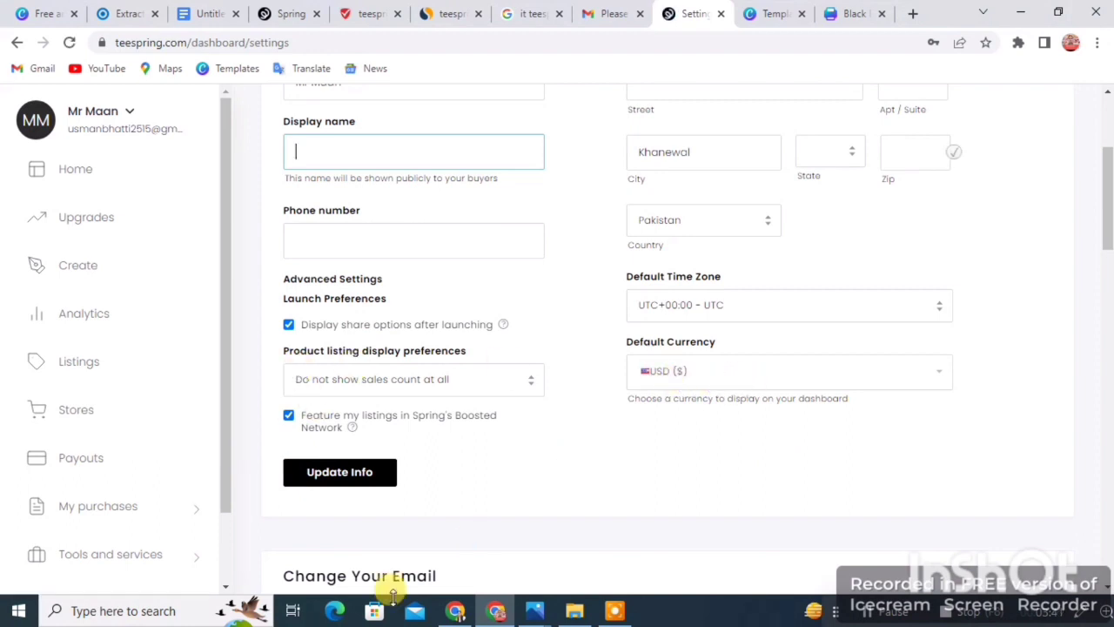
scroll(261, 587, "down", 4)
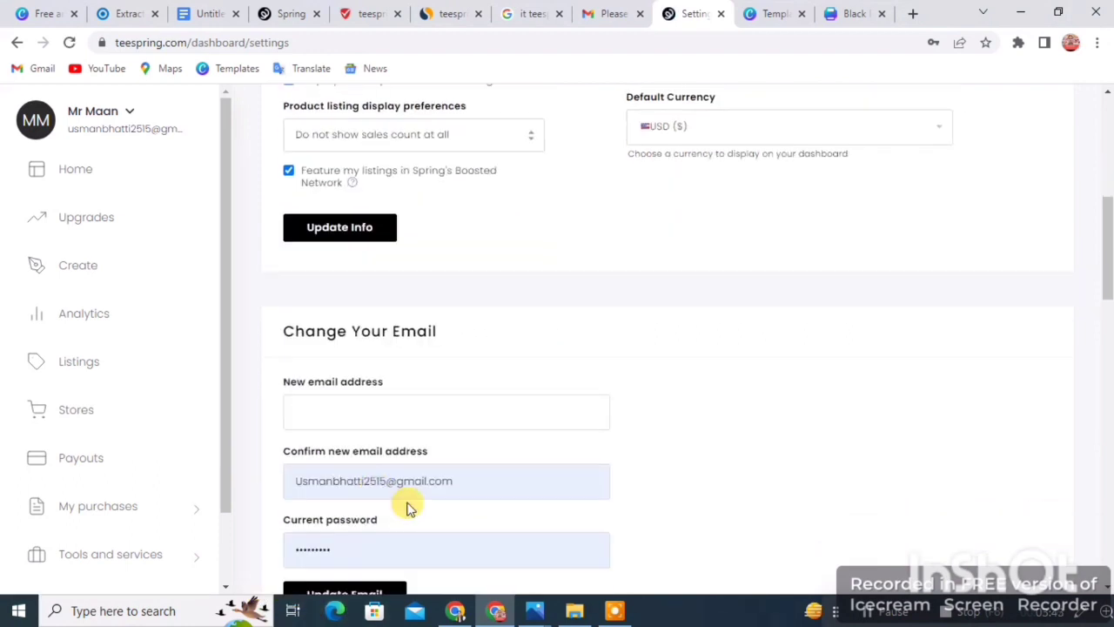
scroll(335, 321, "down", 5)
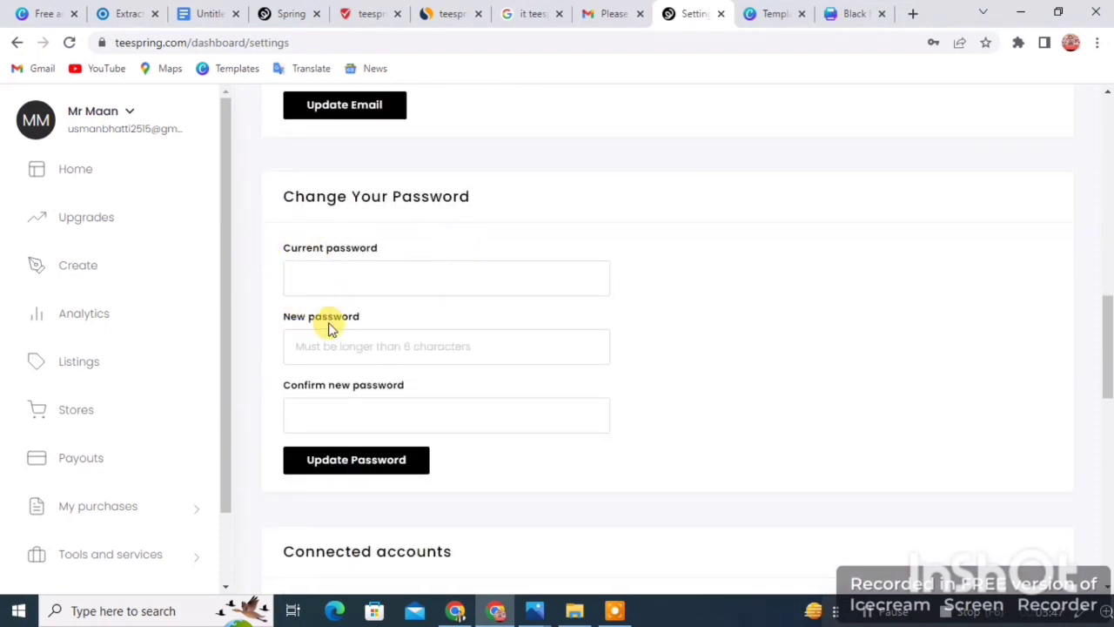
Examine the connected accounts, PayPal address, Payoneer and two-factor sections of the settings, highlighting the Payoneer Settings heading
scroll(418, 377, "down", 3)
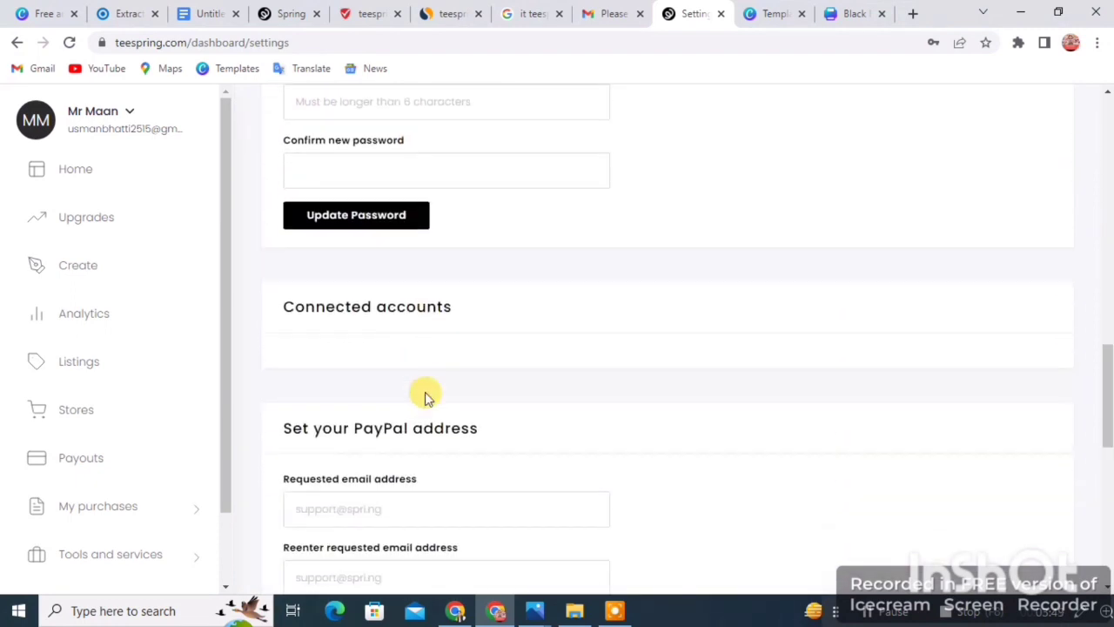
scroll(404, 383, "down", 3)
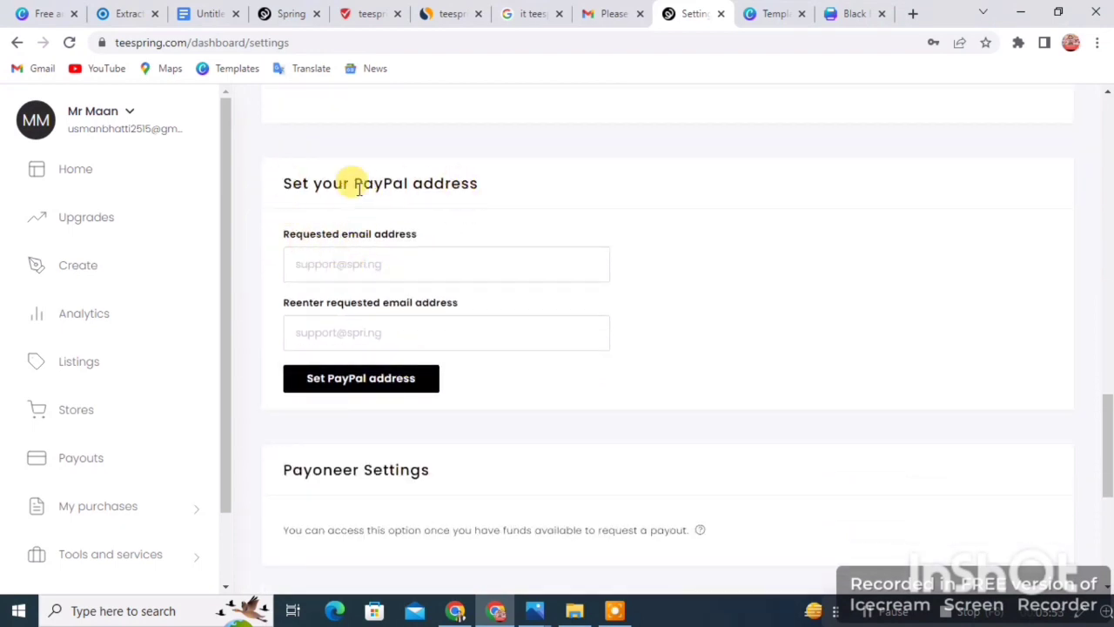
scroll(443, 231, "down", 2)
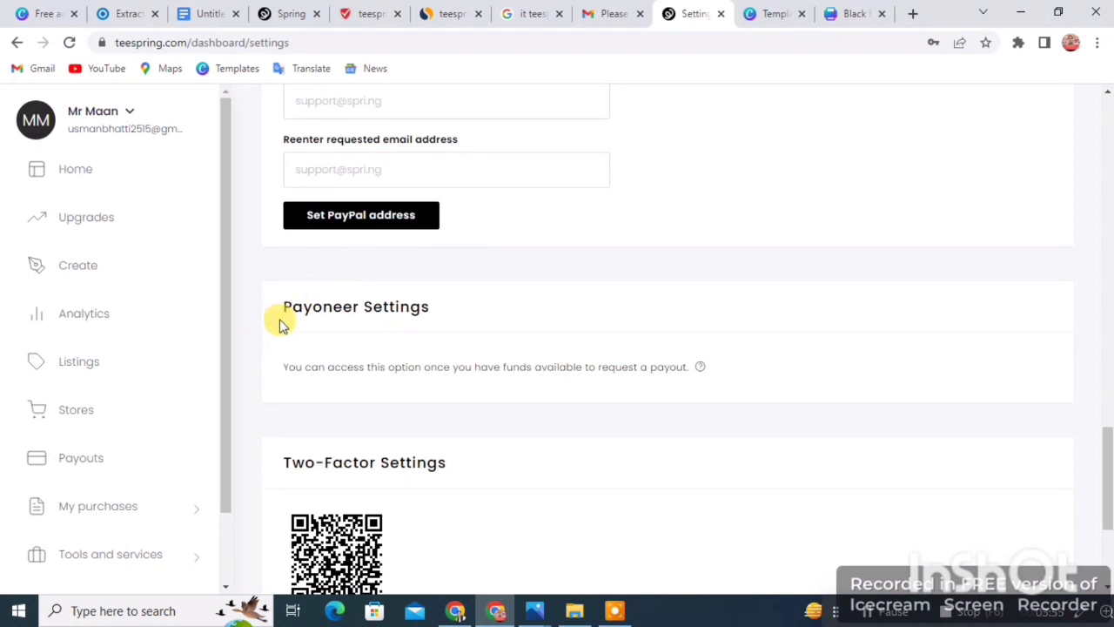
left_click_drag(438, 316, 292, 315)
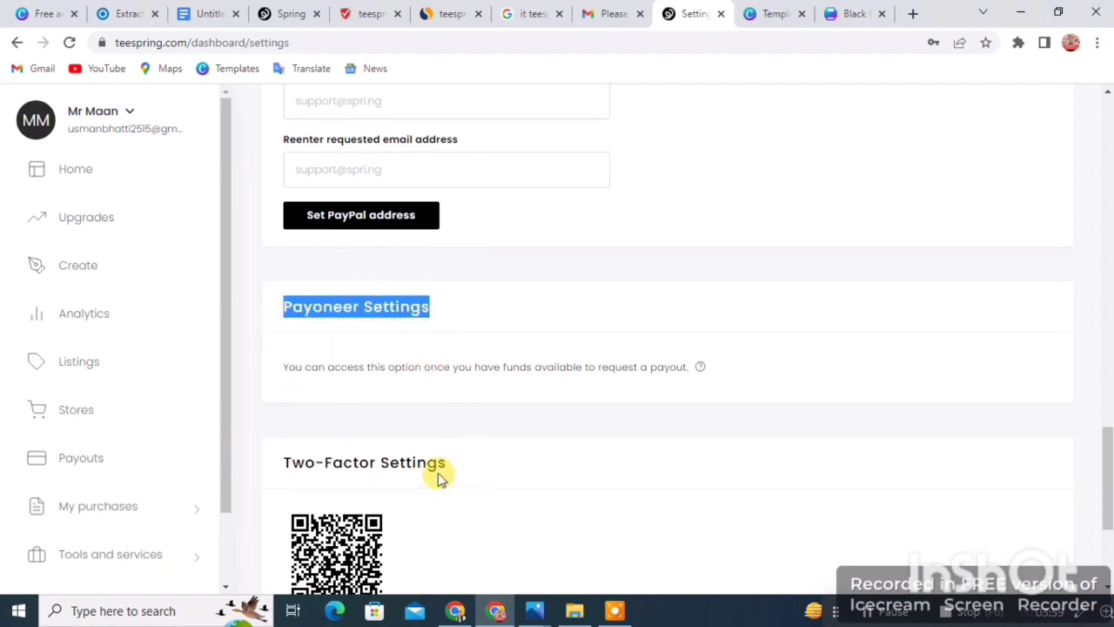
scroll(594, 368, "down", 2)
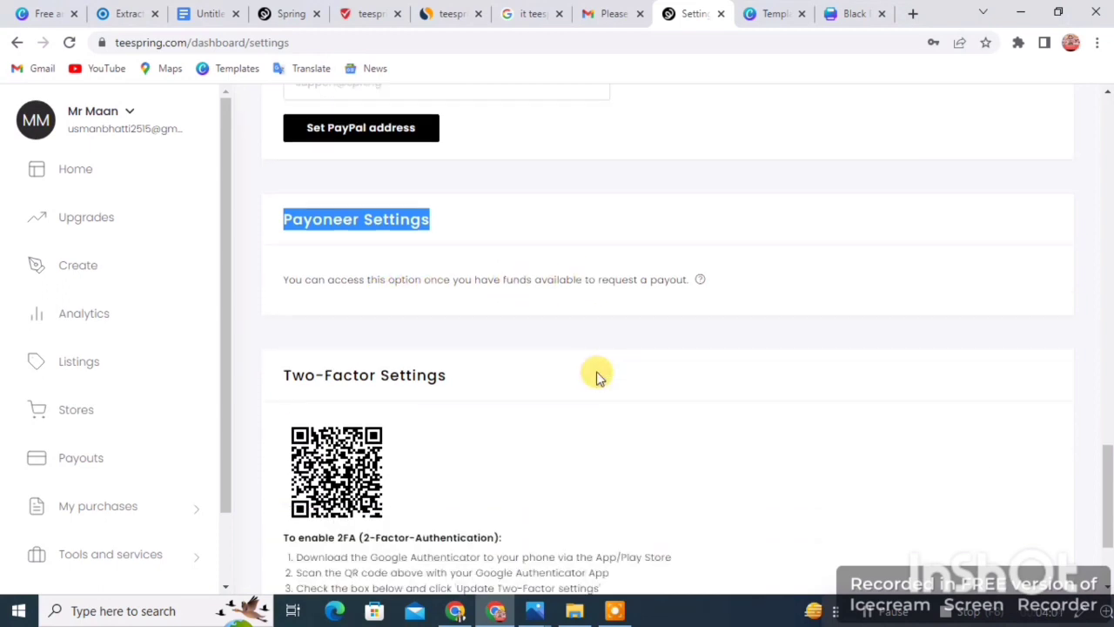
scroll(481, 323, "down", 1)
scroll(487, 339, "up", 3)
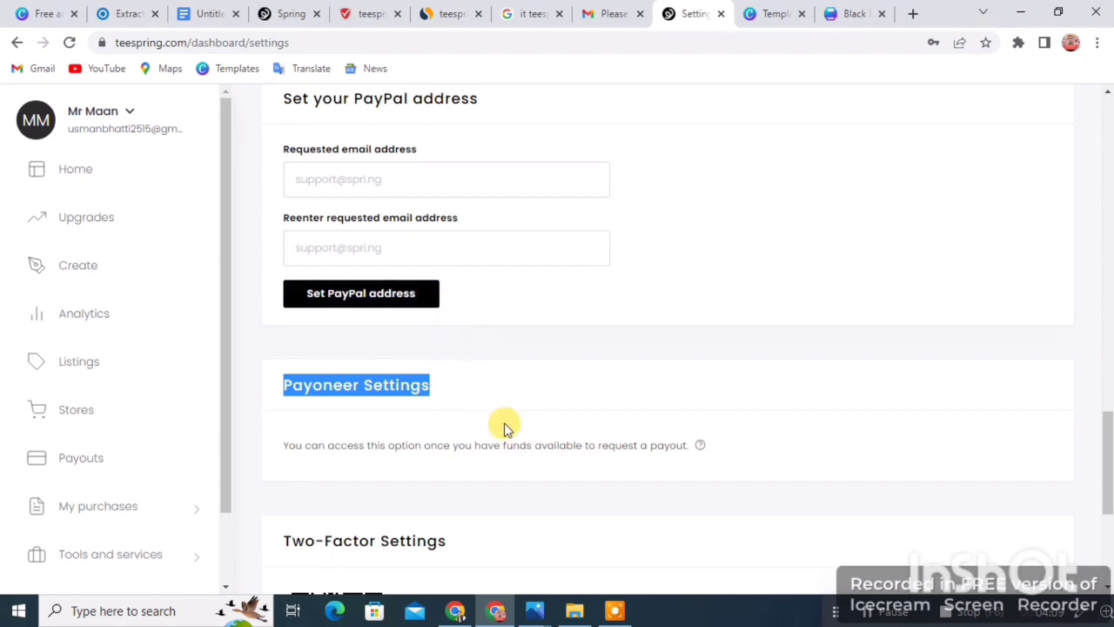
Go over the whole settings page once more, highlight the "Set your PayPal address" heading, and return to the profile info
scroll(505, 427, "up", 7)
scroll(504, 427, "up", 6)
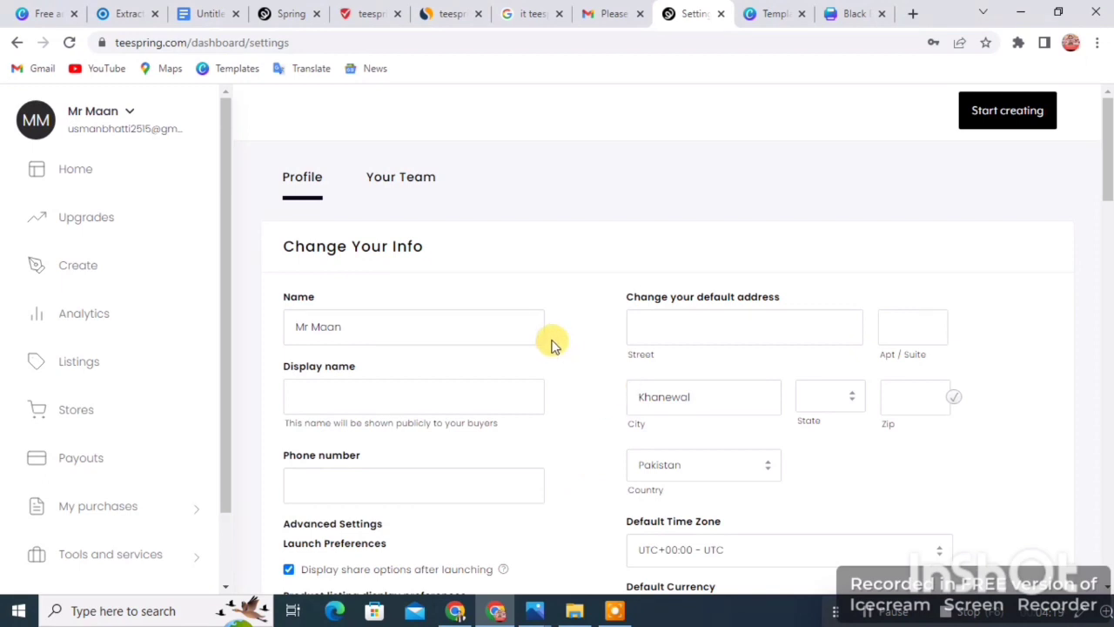
scroll(554, 346, "down", 15)
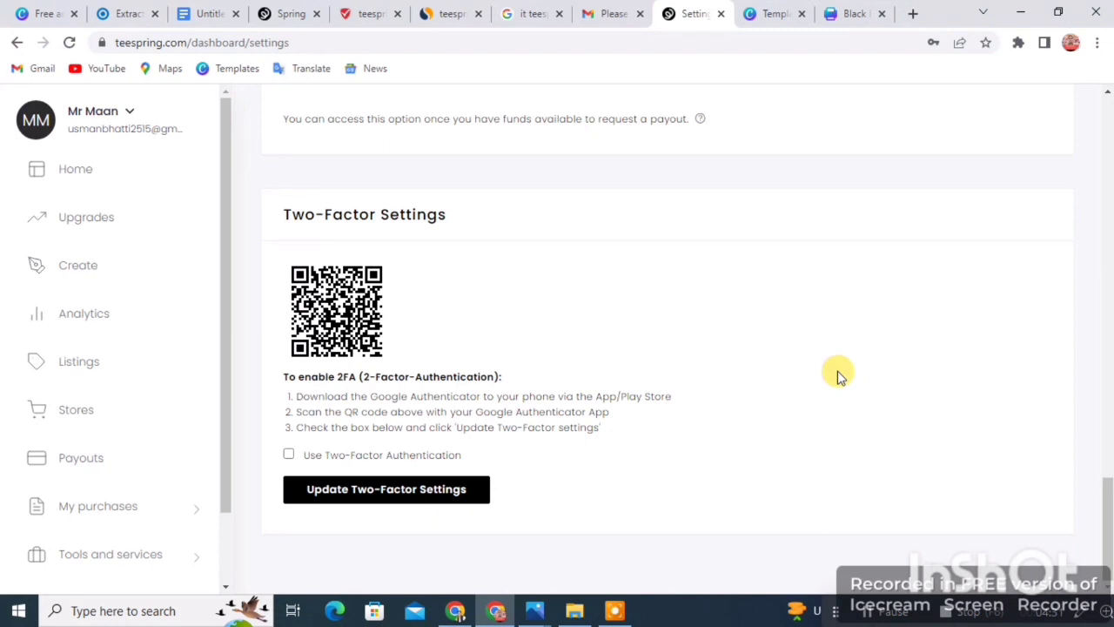
scroll(837, 375, "up", 5)
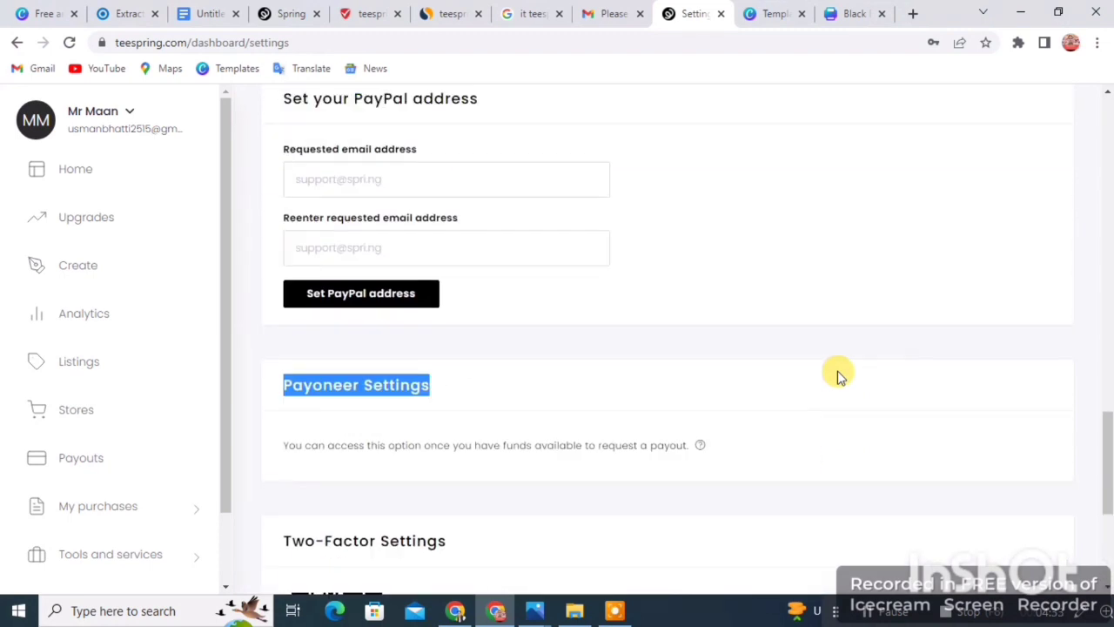
scroll(837, 374, "down", 1)
left_click(542, 478)
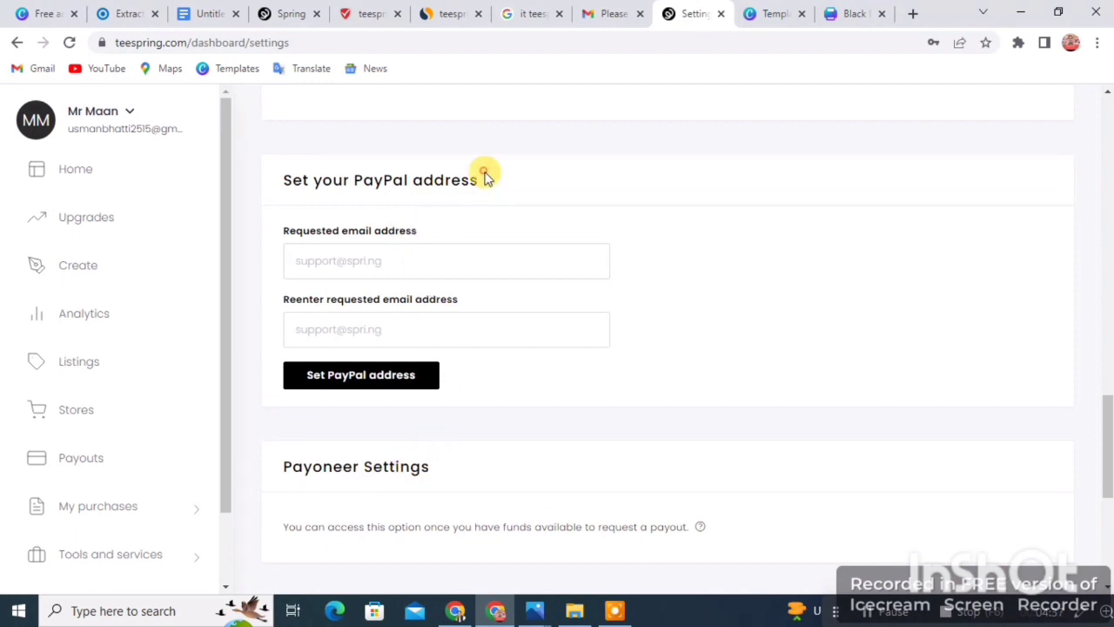
left_click_drag(485, 177, 283, 154)
scroll(473, 223, "up", 5)
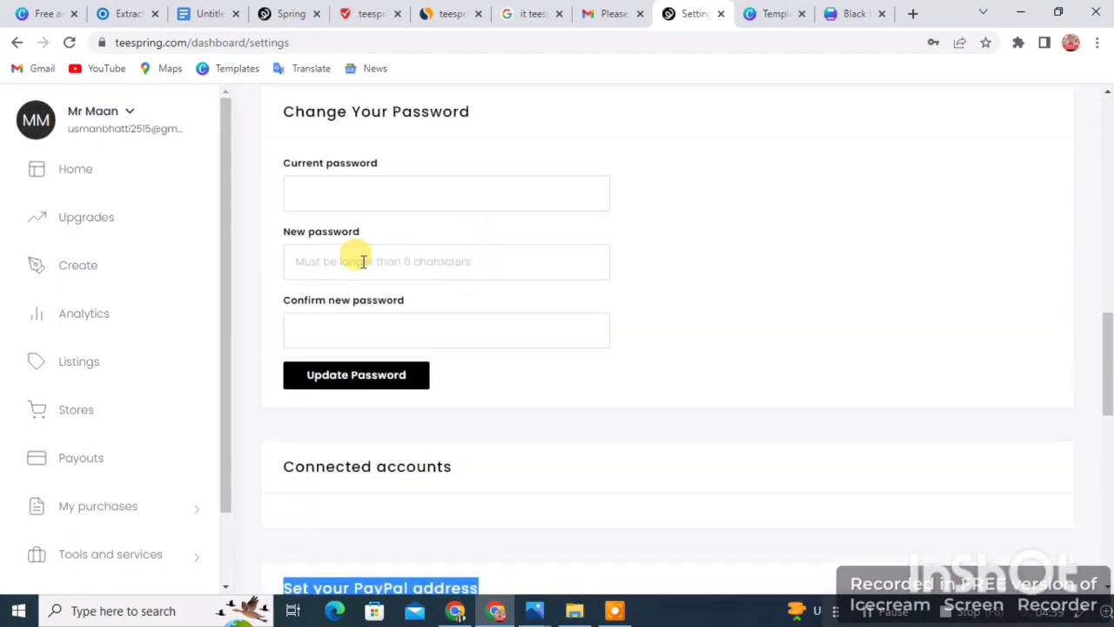
scroll(363, 261, "up", 10)
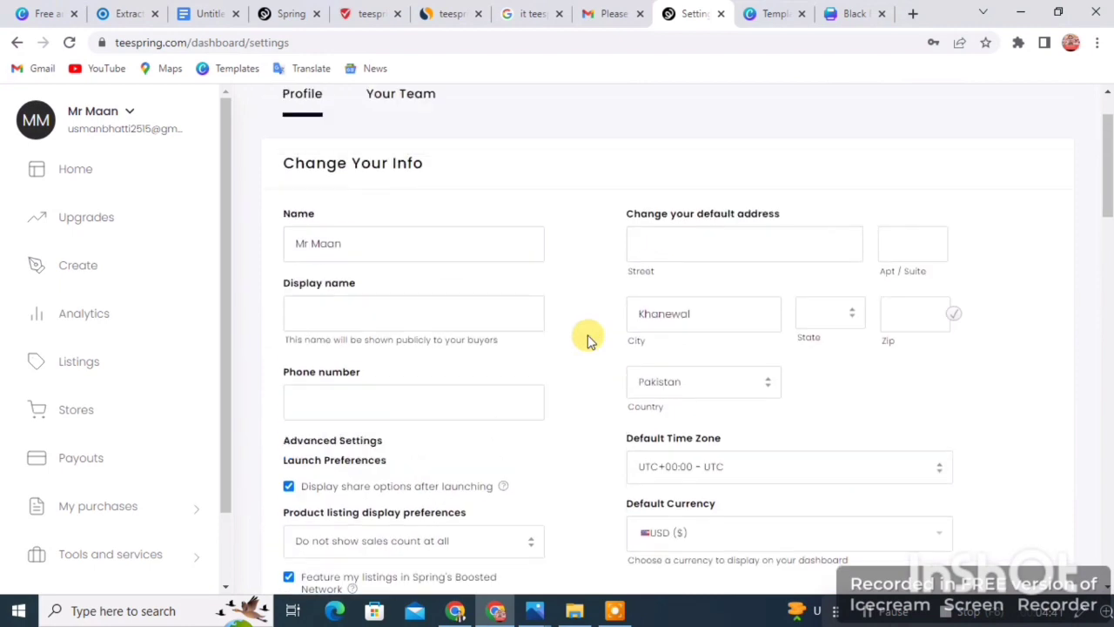
scroll(587, 340, "up", 2)
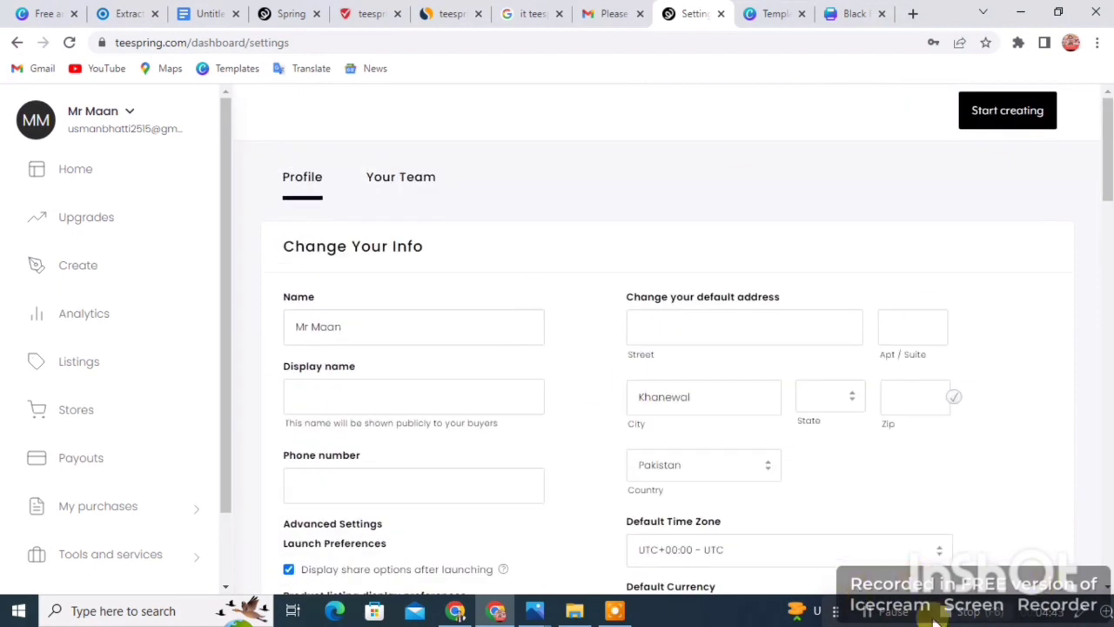